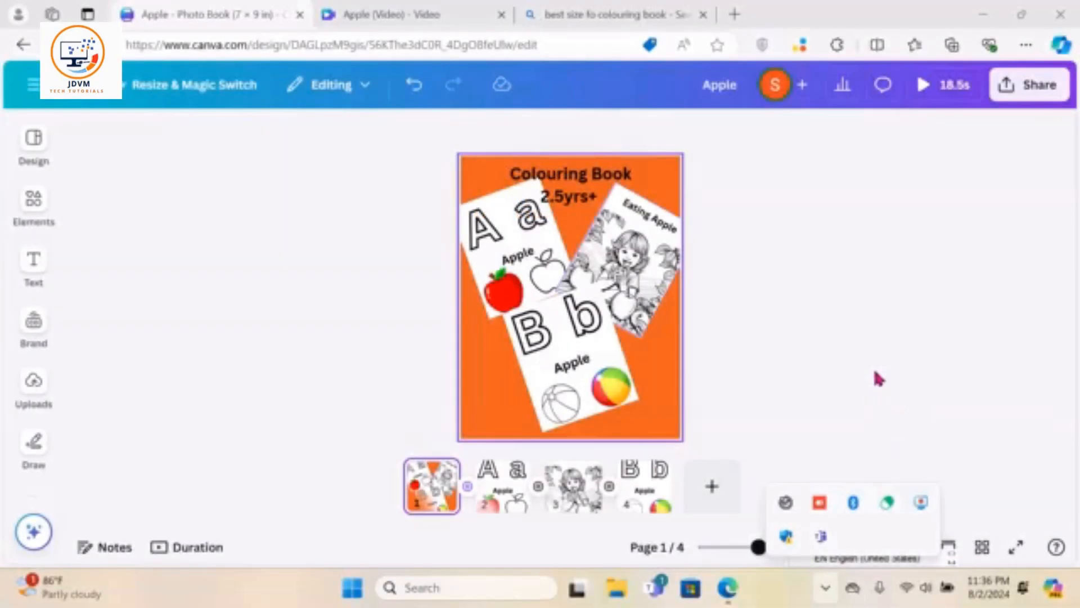
Review the popular coloring book sizes in the open web search results
left_click(874, 373)
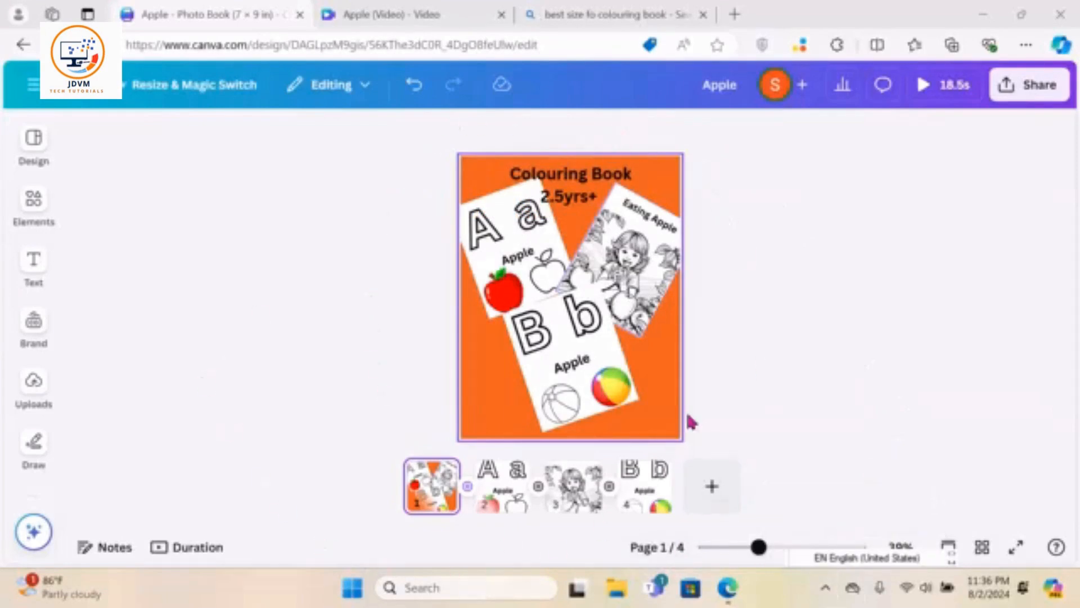
left_click(599, 17)
left_click_drag(1068, 107, 1072, 148)
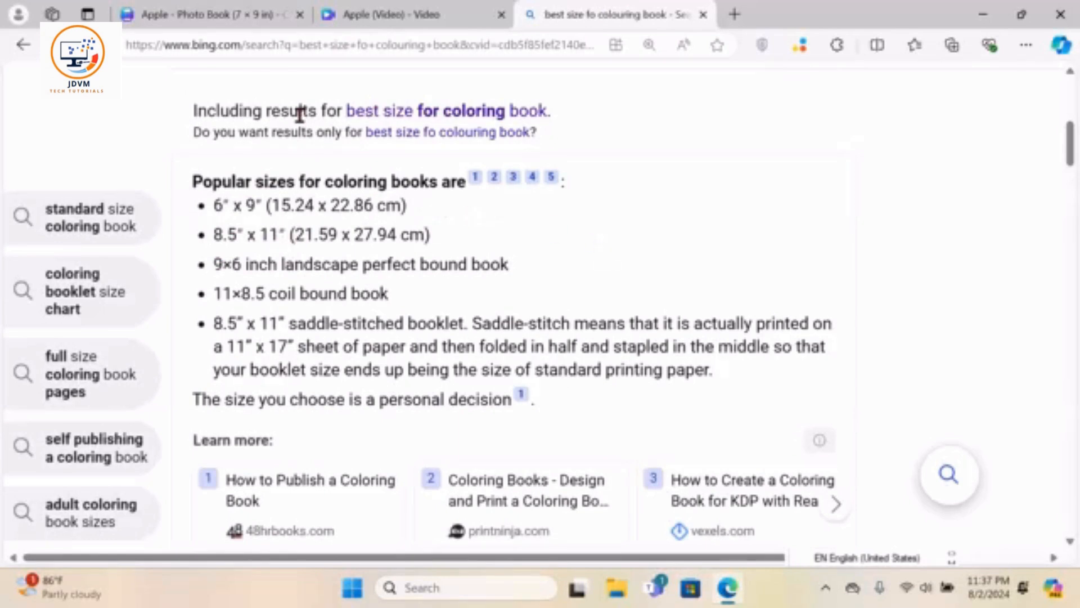
Return to the Canva design and create a new custom-size design, 8.5 in wide by 11 in high
left_click(208, 15)
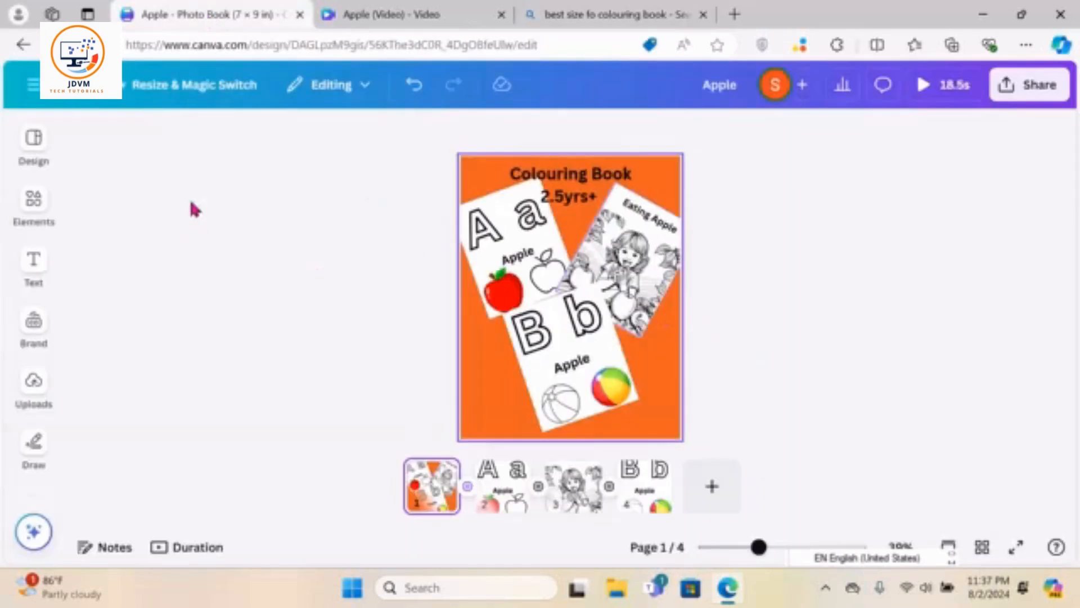
left_click(41, 159)
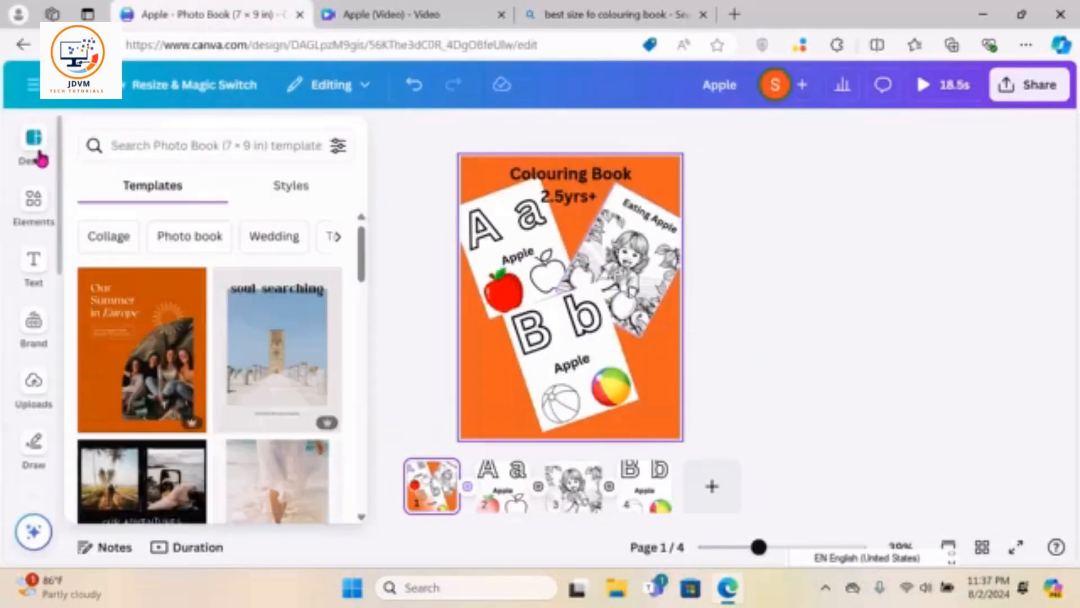
left_click(79, 85)
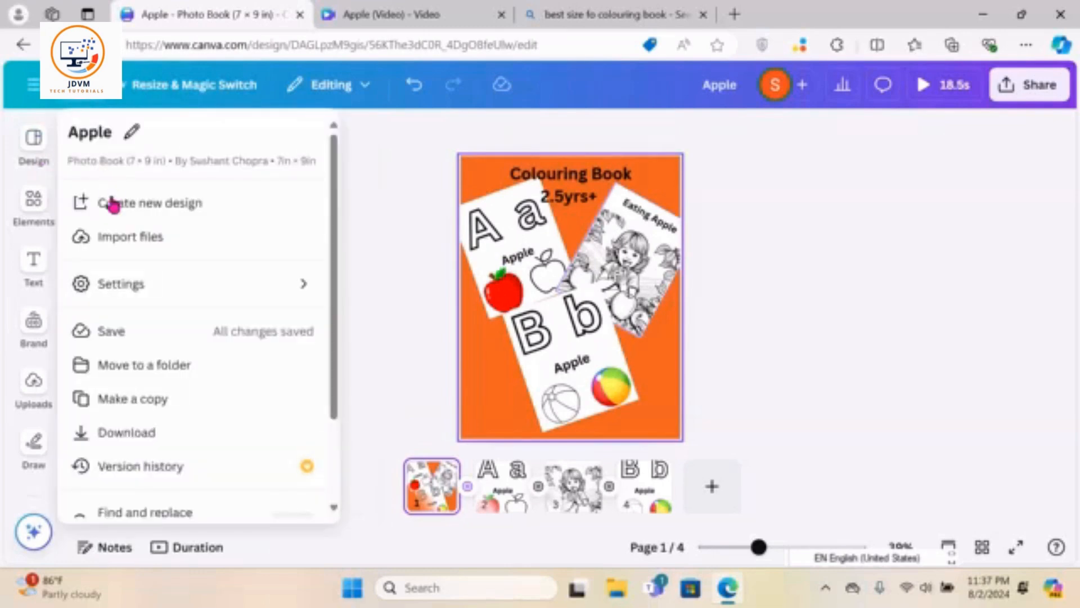
left_click(158, 206)
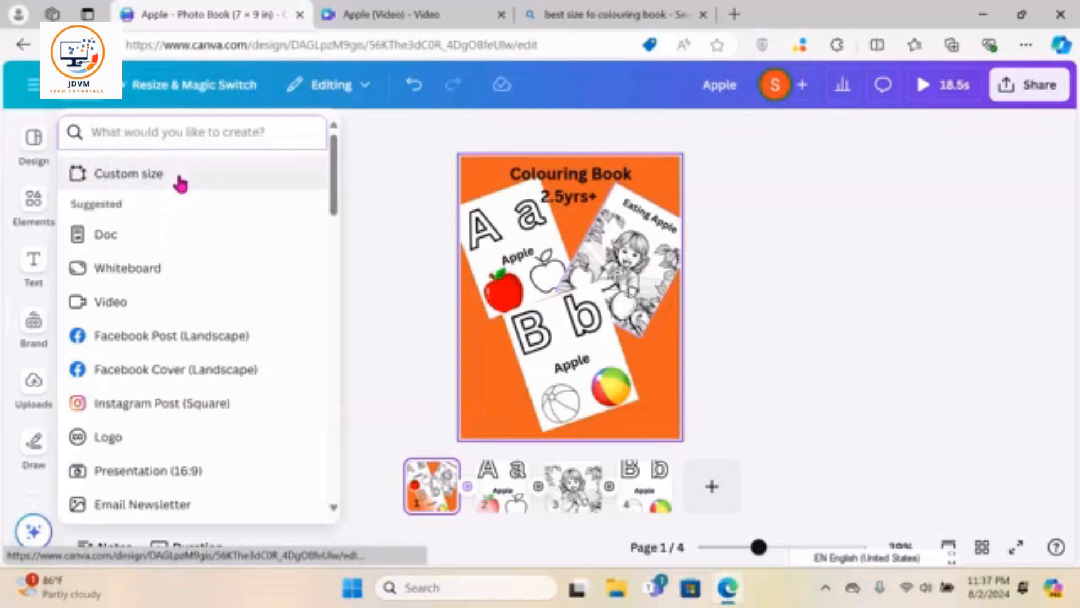
left_click(141, 172)
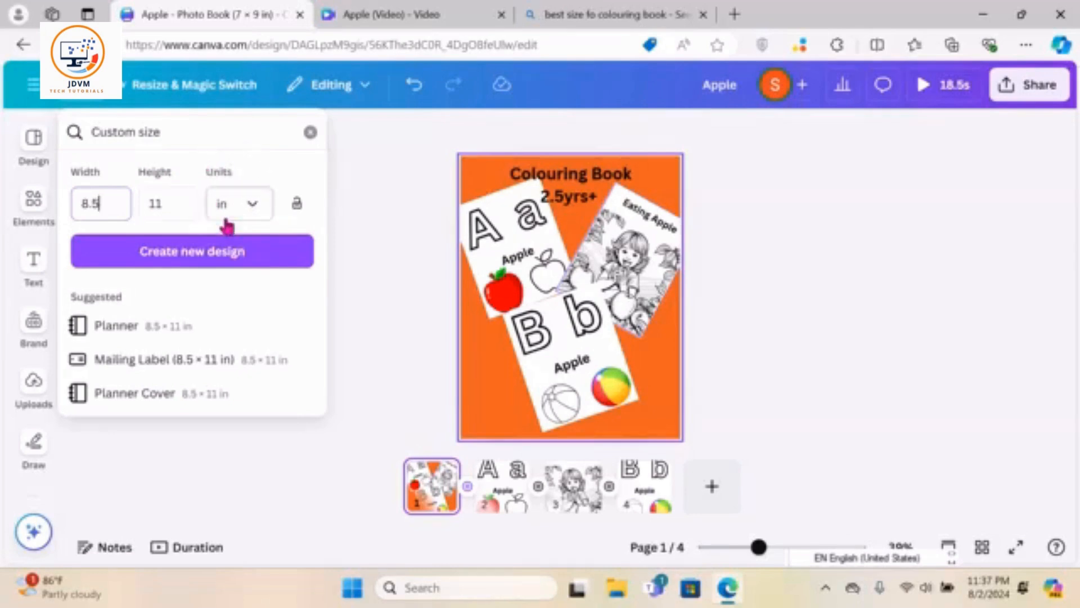
left_click(256, 214)
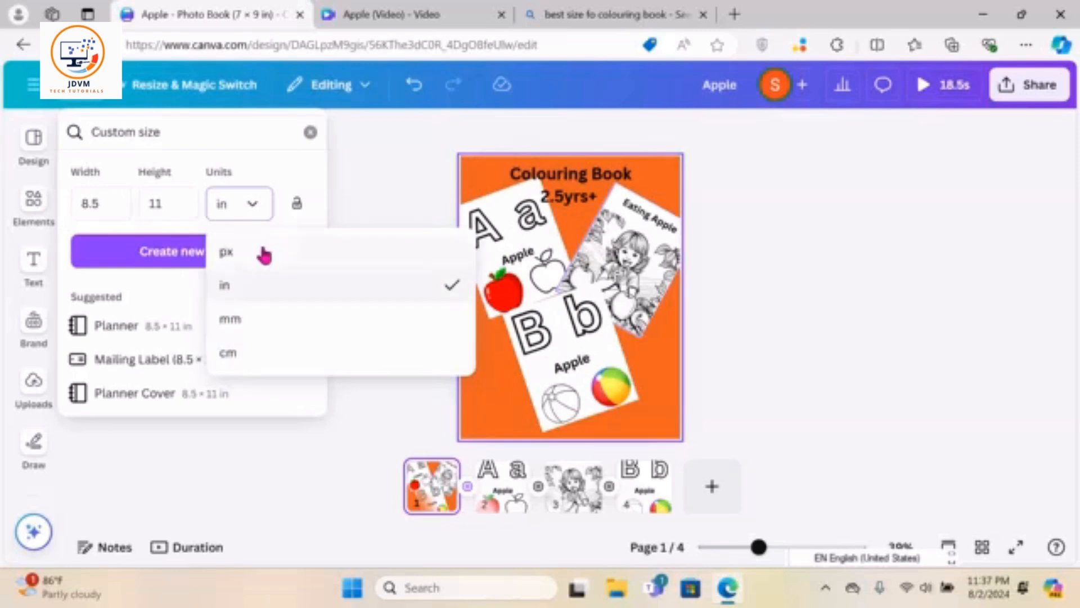
left_click(225, 292)
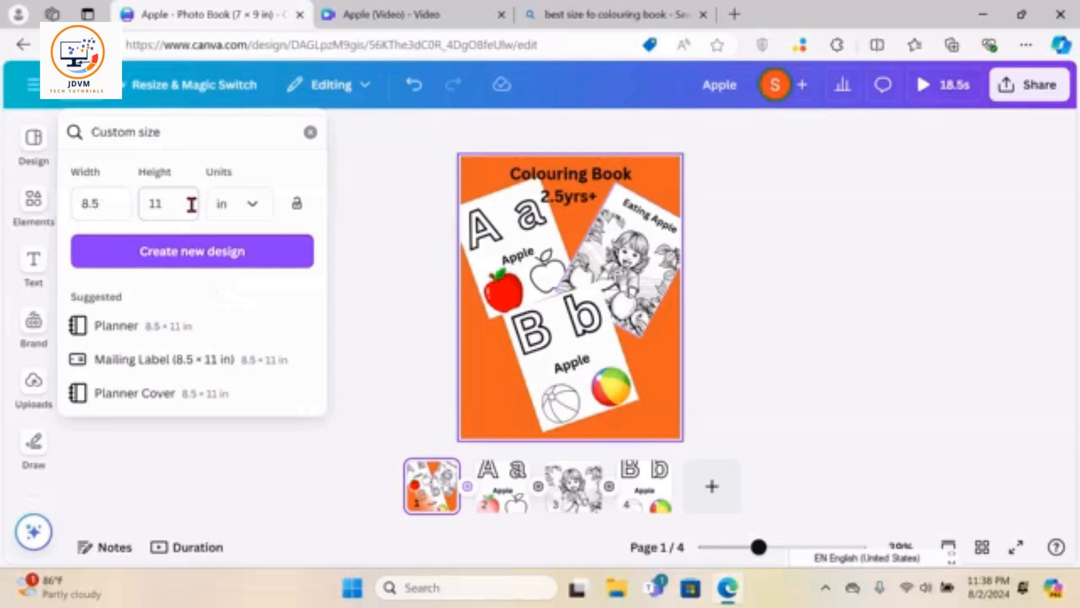
left_click(184, 260)
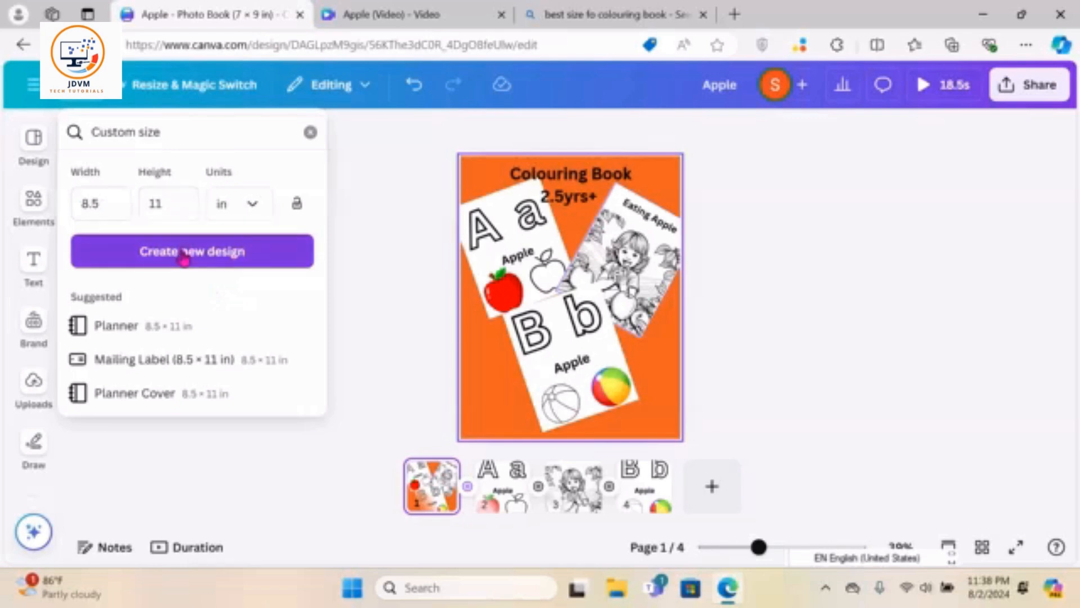
left_click(185, 258)
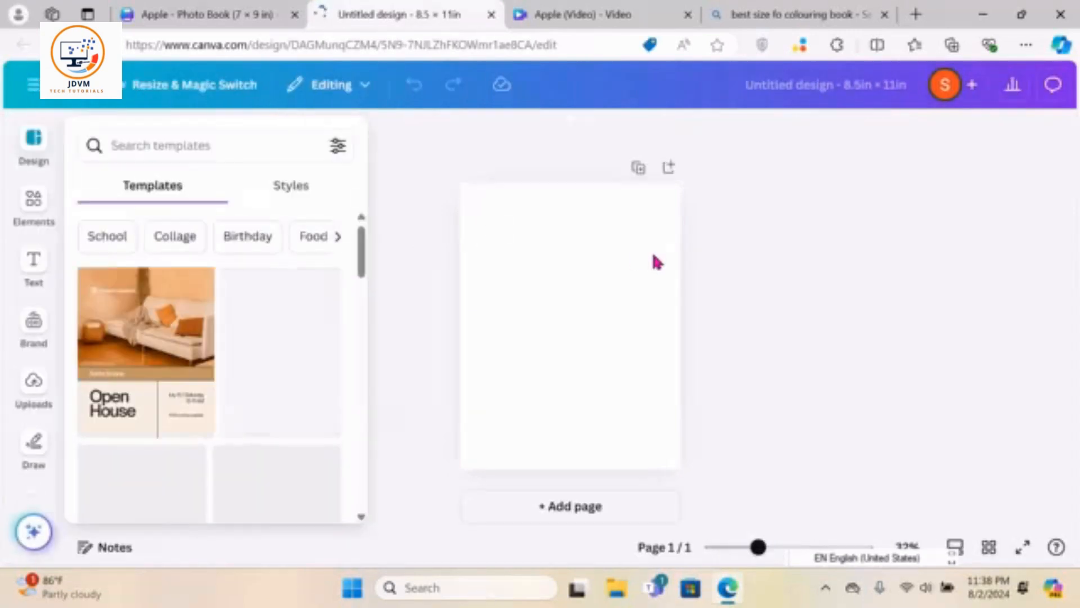
left_click(728, 249)
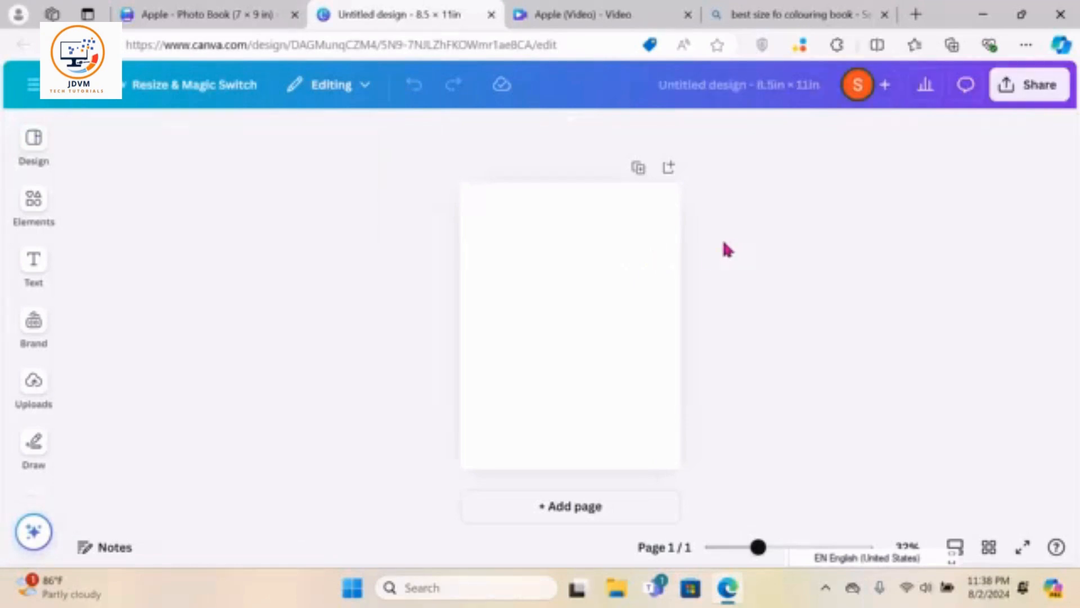
Set the blank page's background to the light pink solid color #F3BEBE
left_click(640, 256)
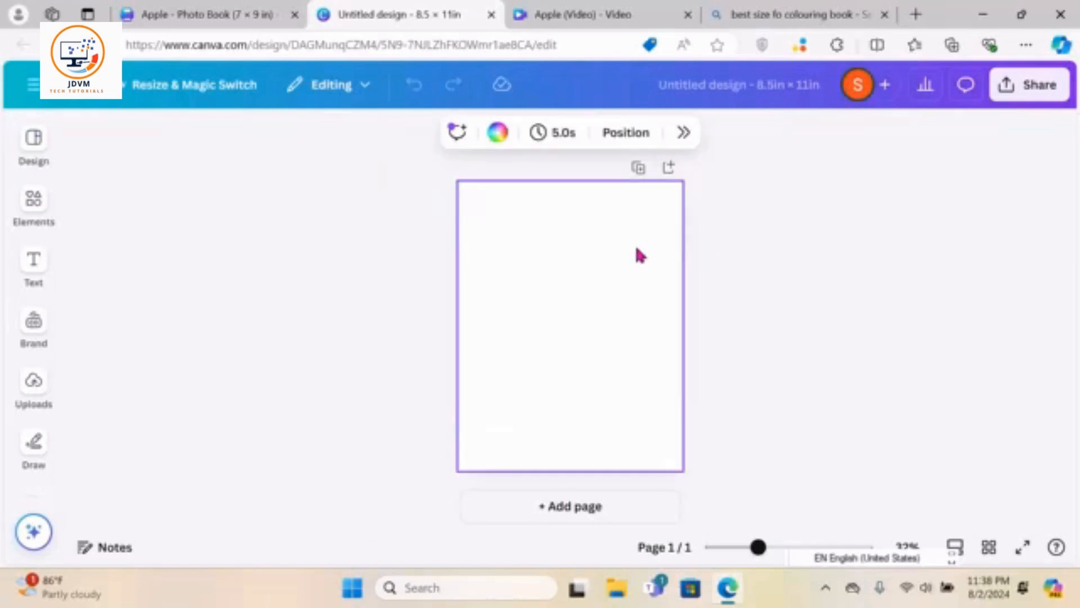
left_click(499, 134)
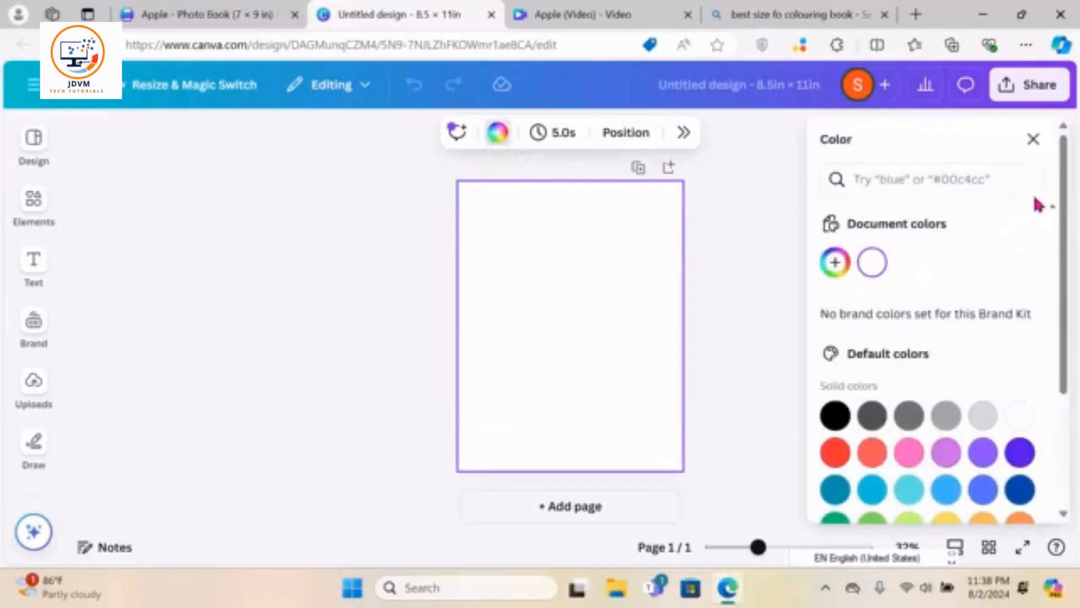
mouse_move(1065, 189)
left_mouse_down()
mouse_move(1076, 355)
mouse_move(1072, 185)
left_mouse_up()
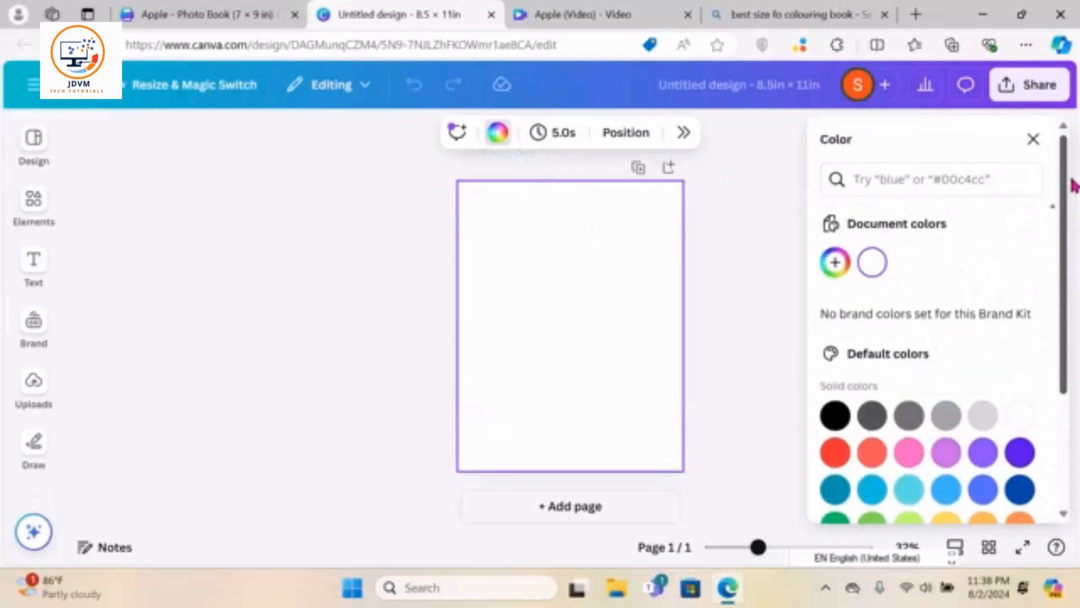
left_click(836, 262)
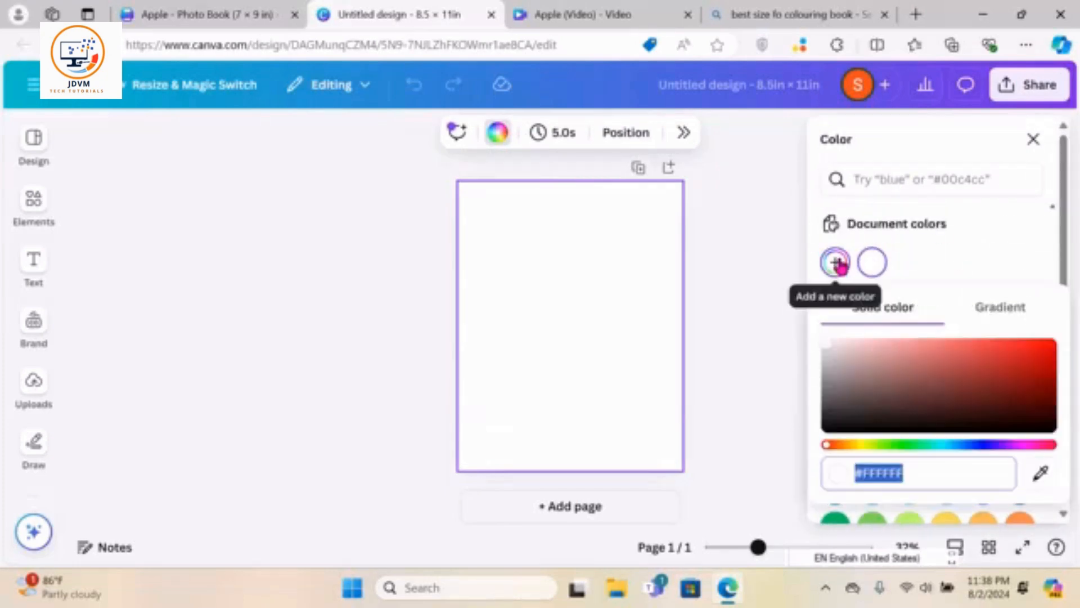
left_click(875, 352)
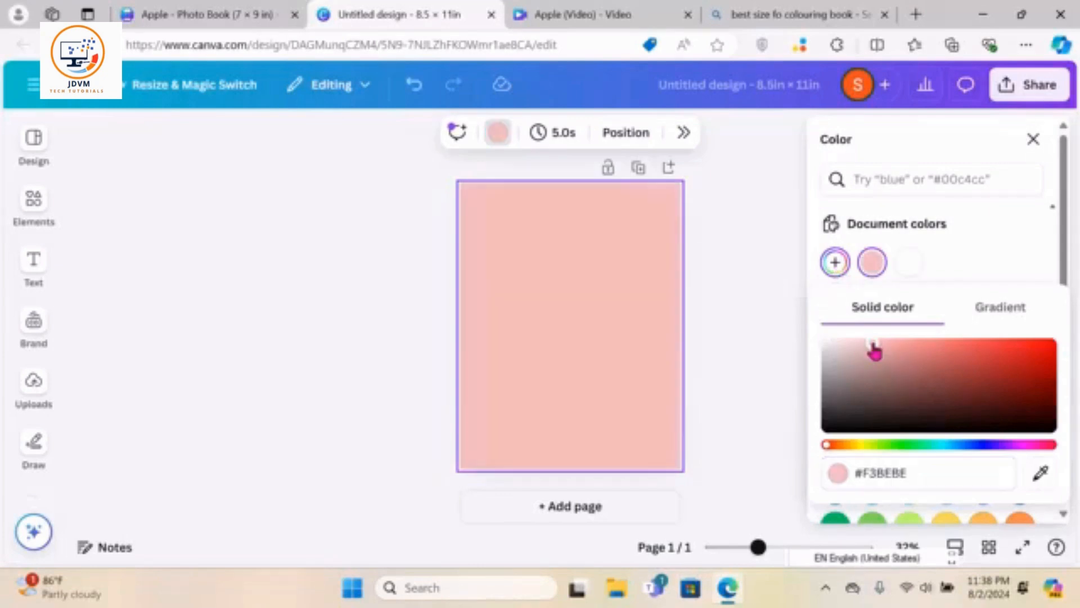
left_click(769, 252)
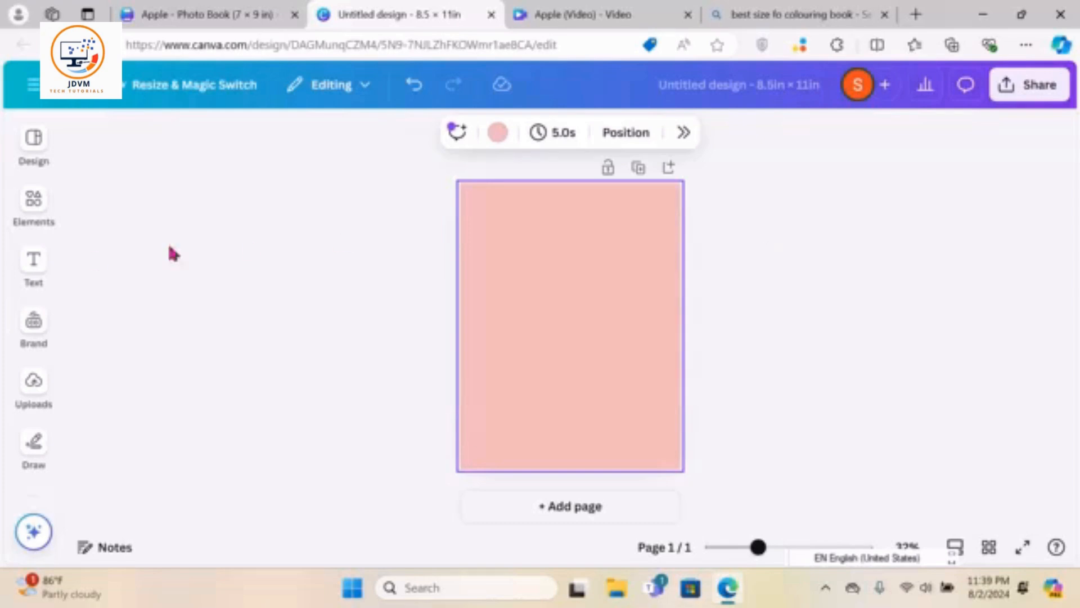
Add a heading to the page with the text "JDVM"
left_click(35, 263)
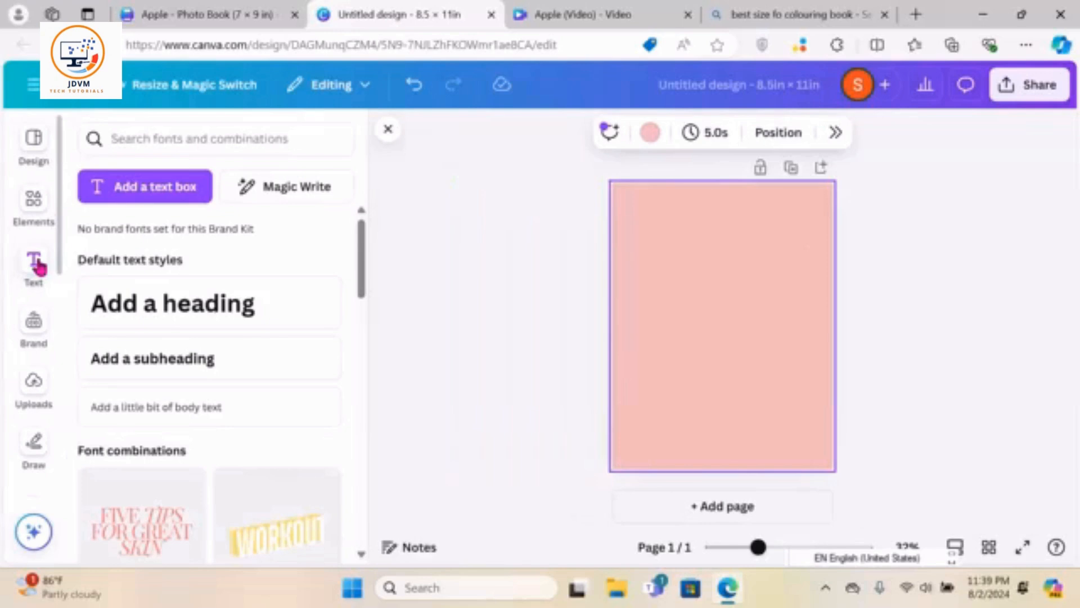
left_click(171, 315)
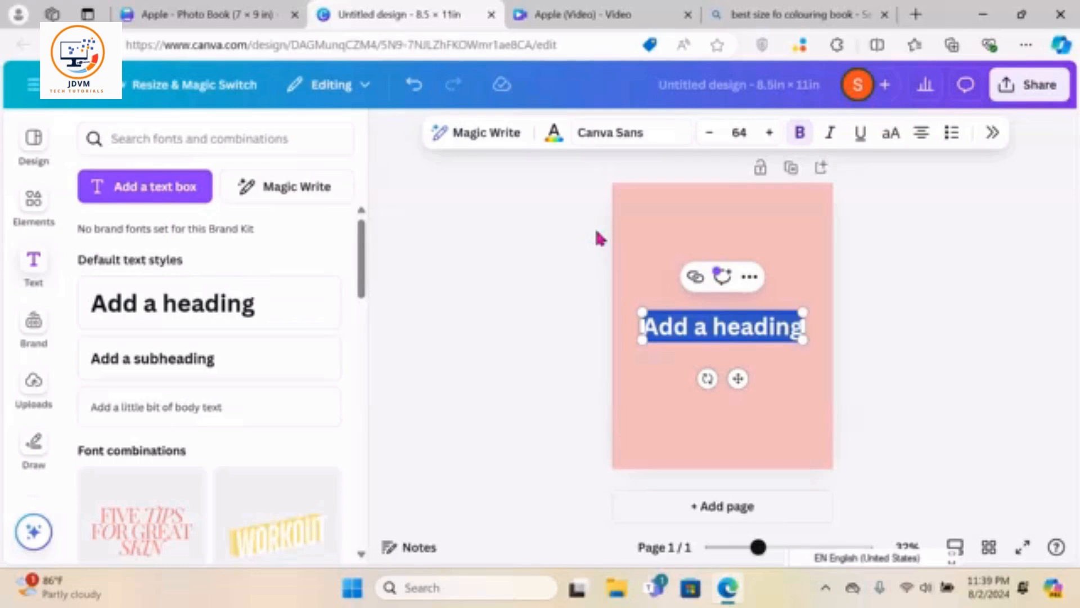
type("JDVM")
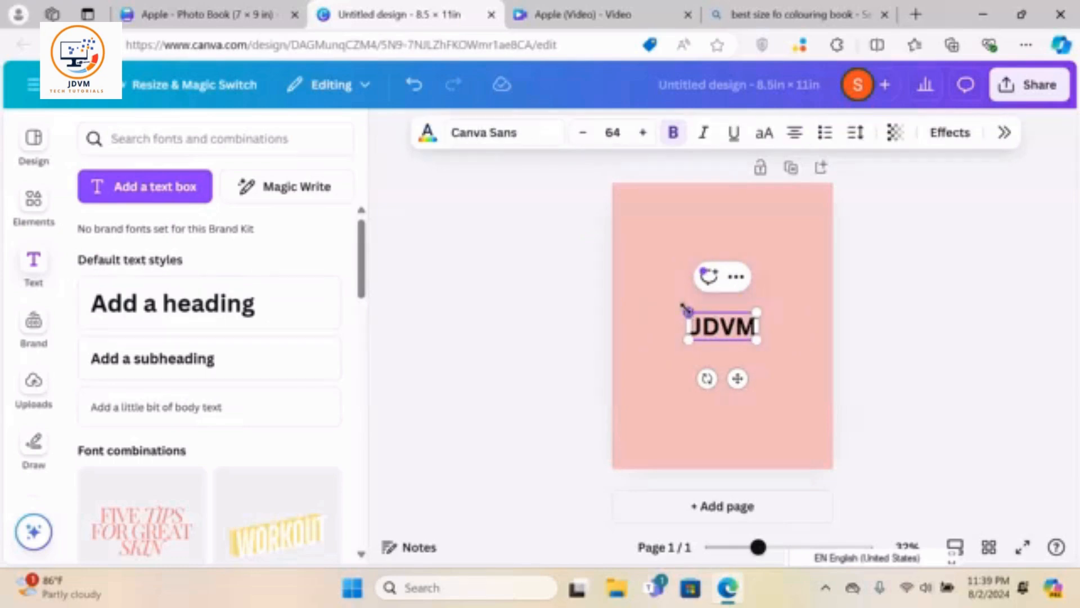
Enlarge the JDVM heading to a font size of about 173 and move it slightly up the page
left_click_drag(688, 311, 629, 269)
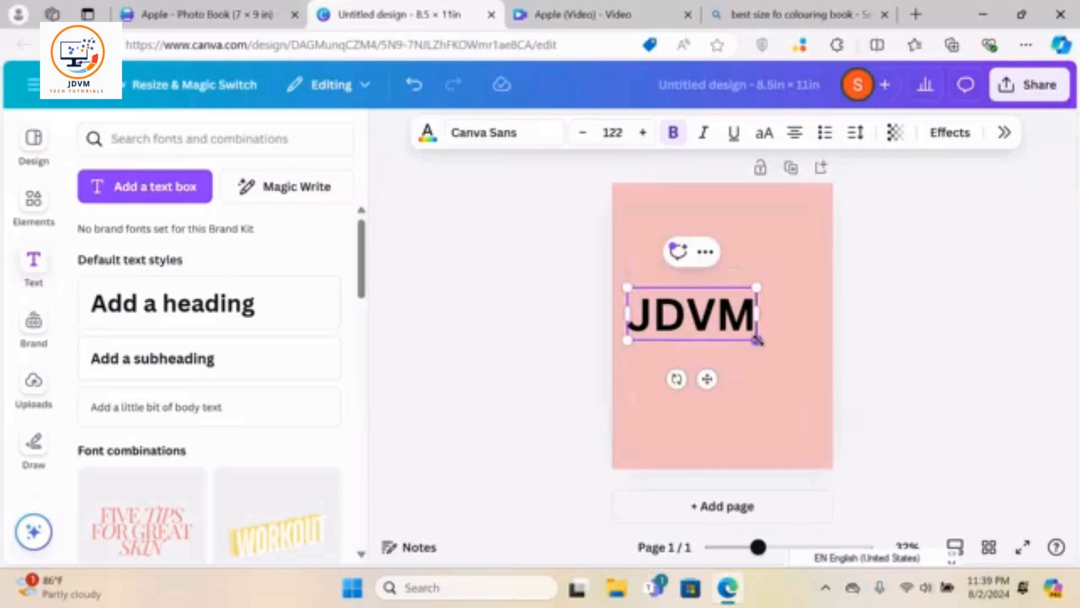
left_click_drag(756, 339, 815, 352)
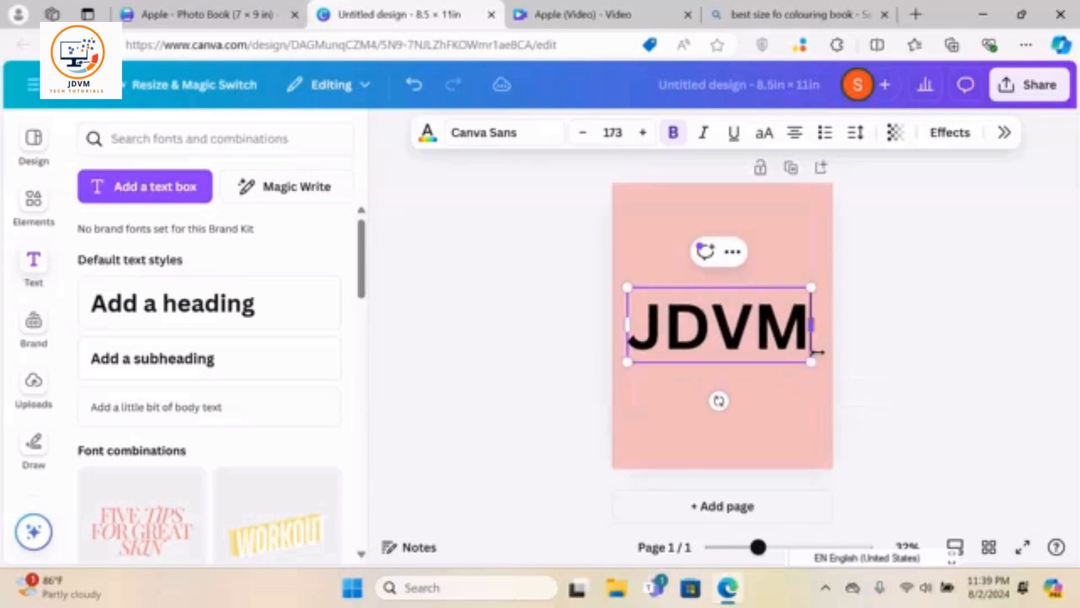
left_click(777, 242)
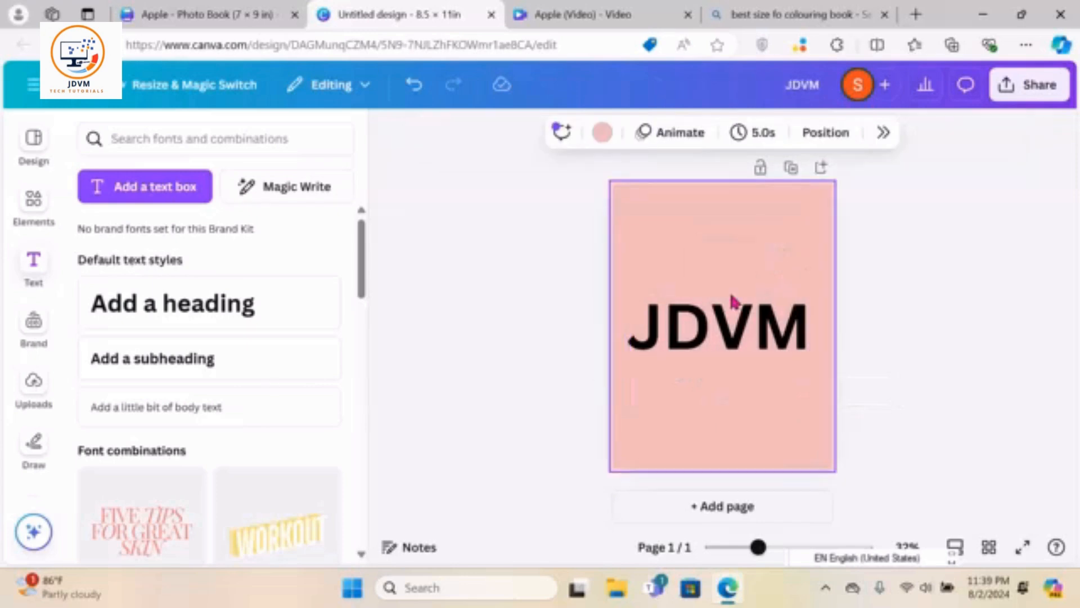
left_click(728, 337)
left_click_drag(728, 337, 724, 309)
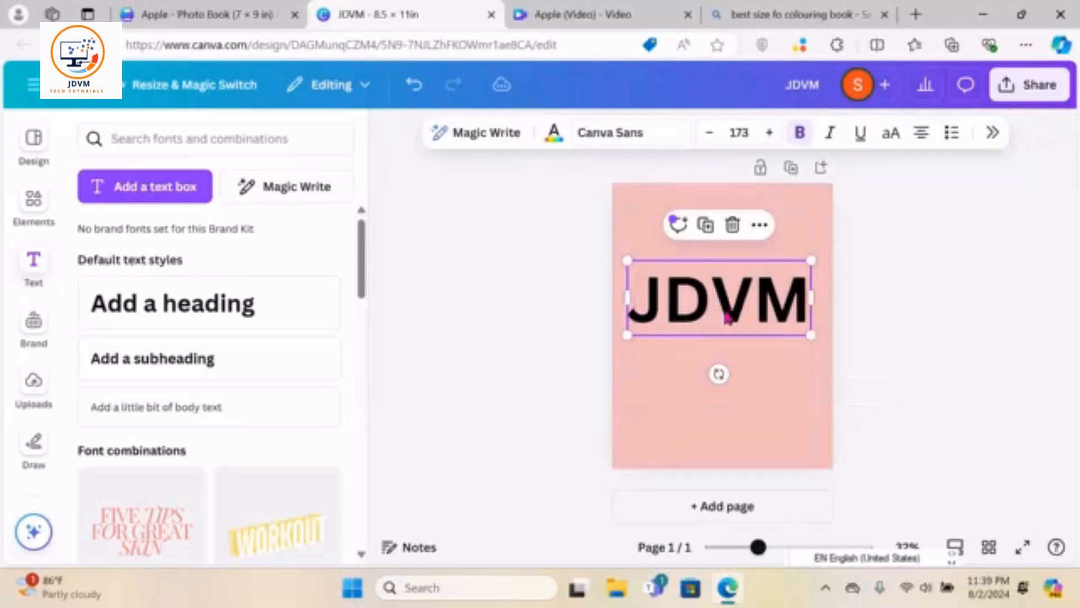
left_click(887, 321)
Apply the Hollow text effect to the JDVM heading
left_click(750, 309)
left_click(993, 135)
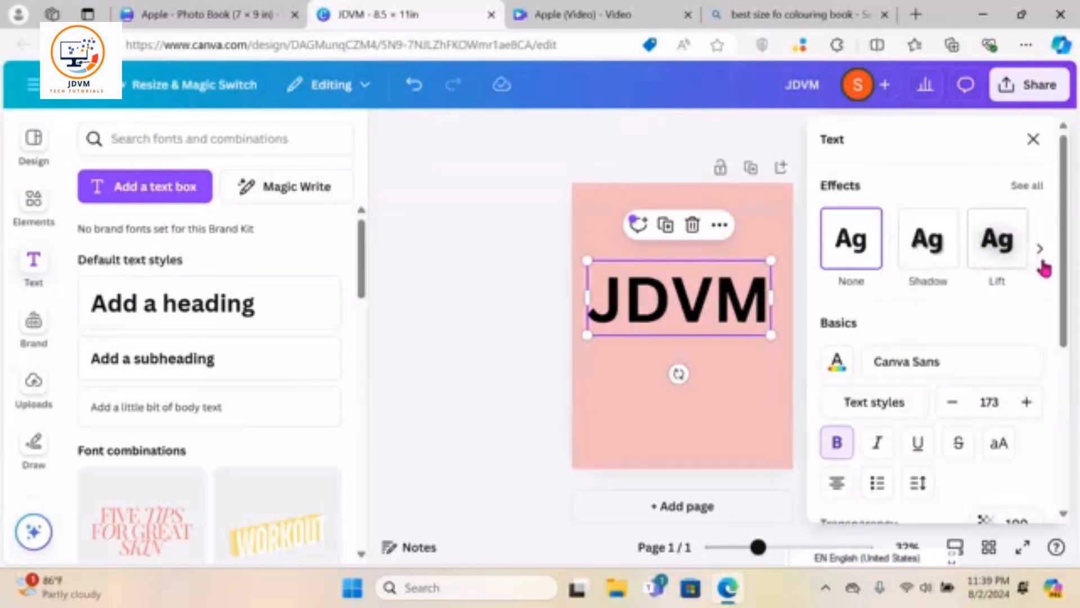
left_click(1038, 249)
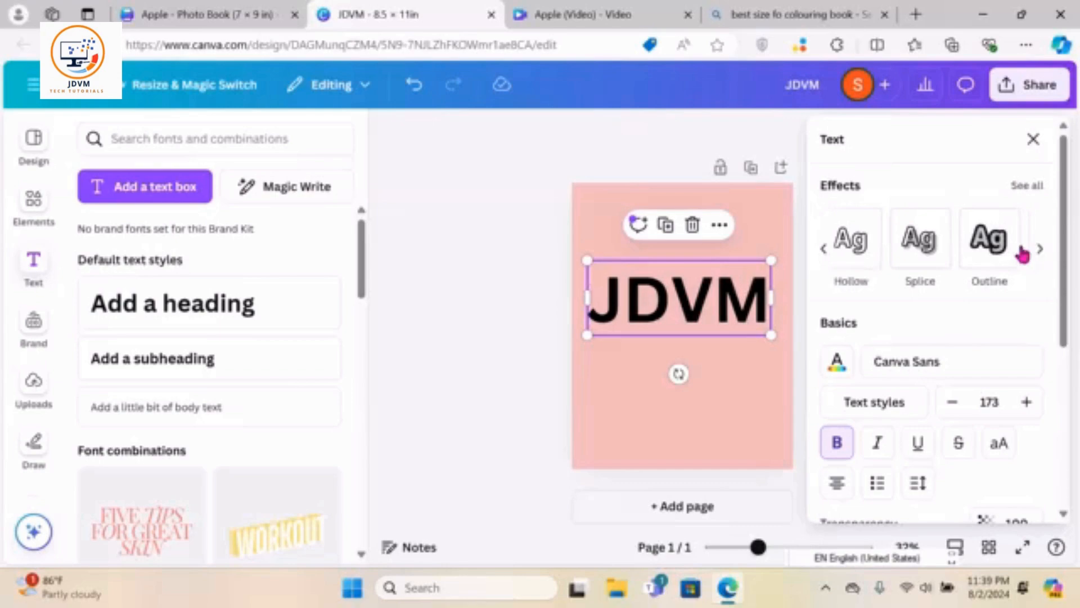
left_click(850, 262)
left_click(721, 389)
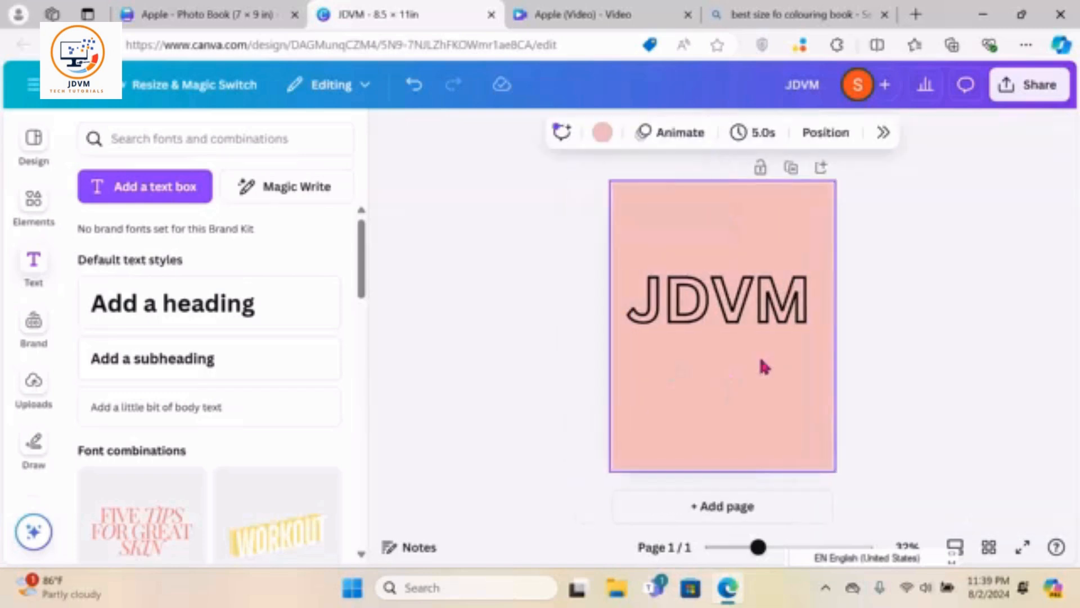
Enlarge the hollow JDVM heading to about size 202 so it spans the page width, and move it a little higher
left_click(777, 329)
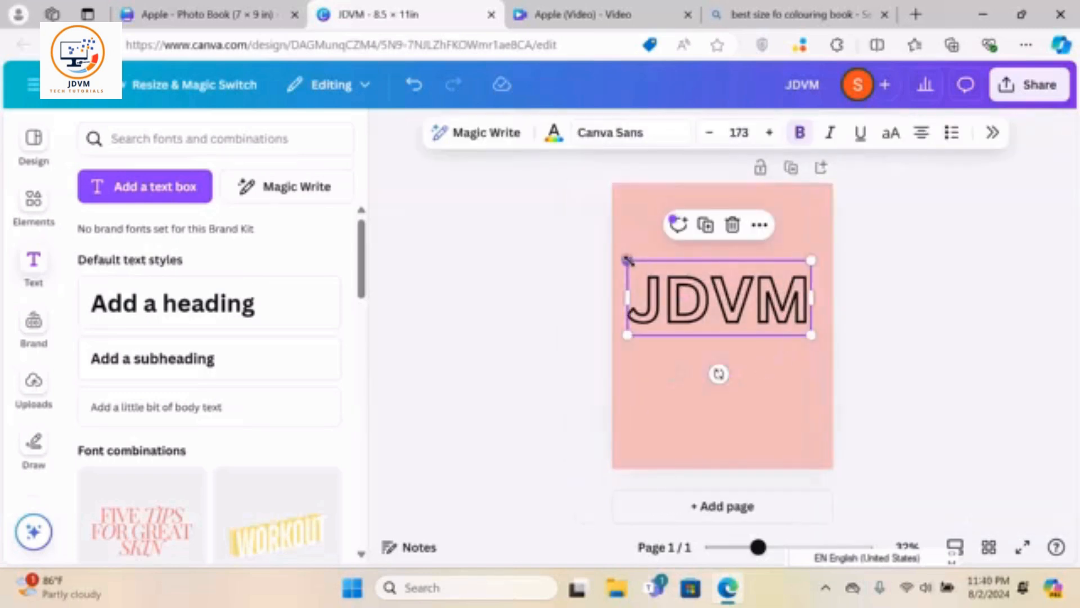
left_click_drag(627, 260, 618, 256)
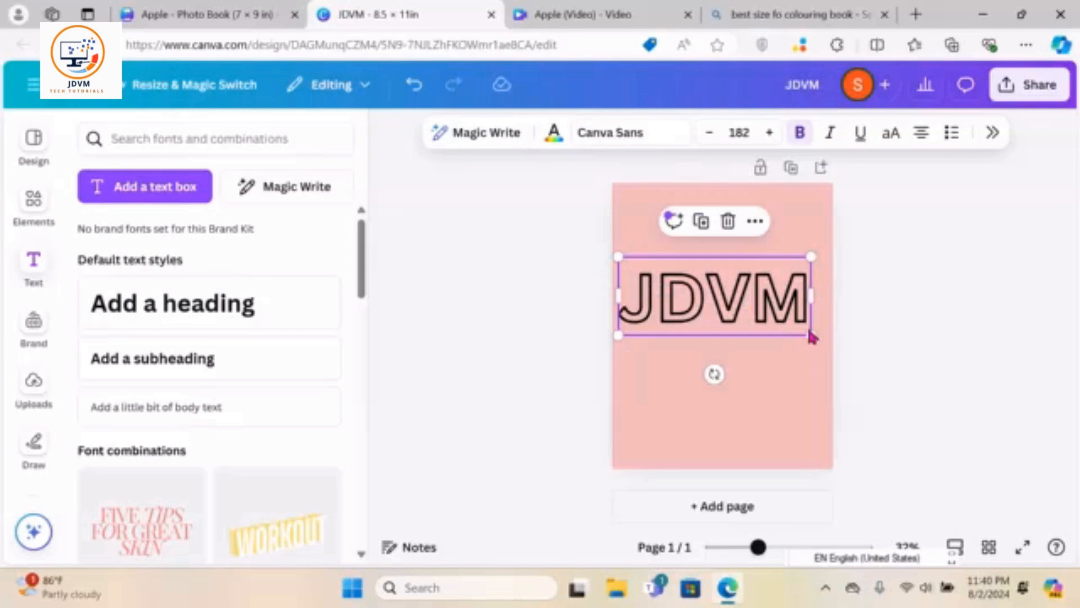
left_click_drag(810, 336, 831, 342)
left_click(954, 332)
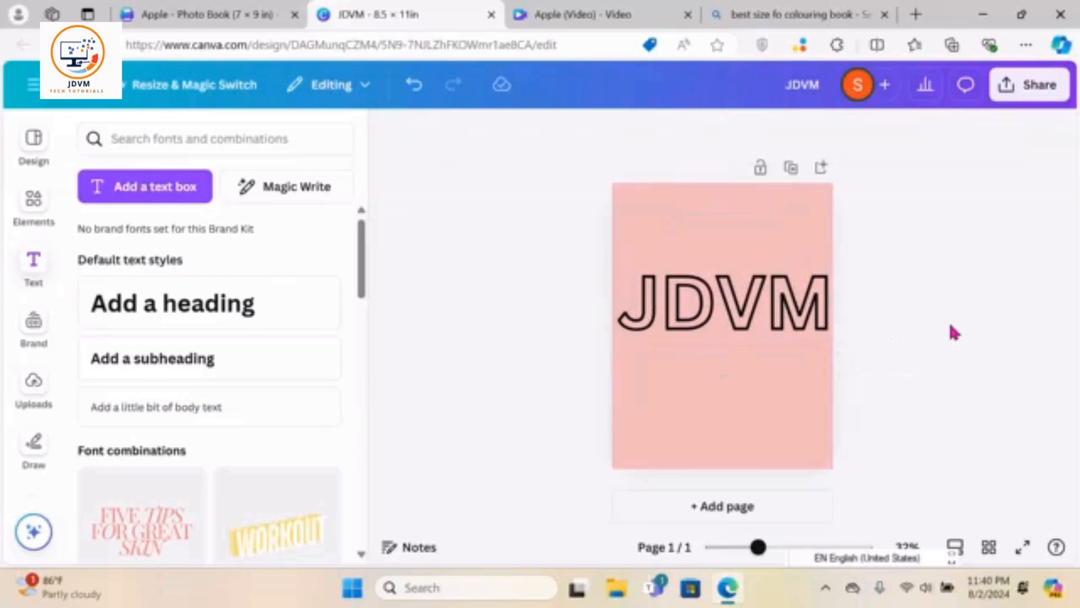
left_click(706, 293)
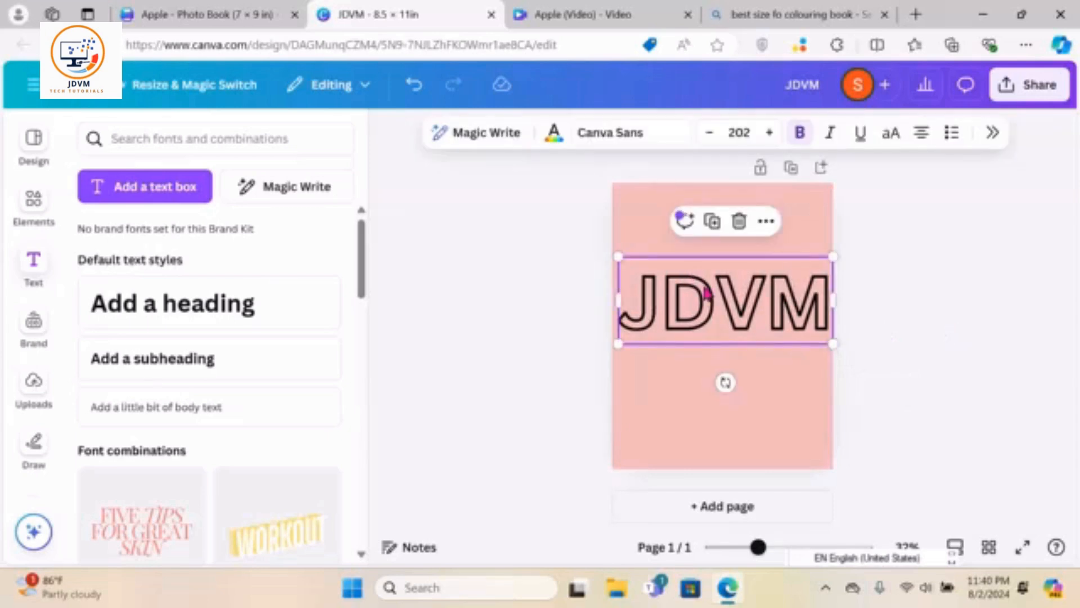
left_click_drag(707, 293, 722, 278)
left_click(851, 229)
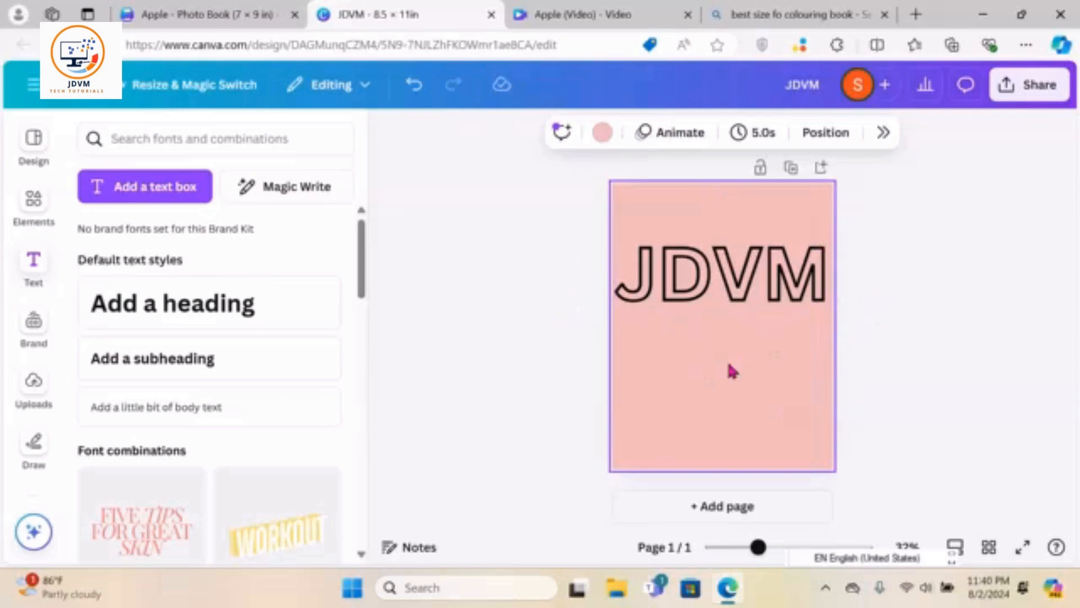
Change the page background to solid white
left_click(603, 138)
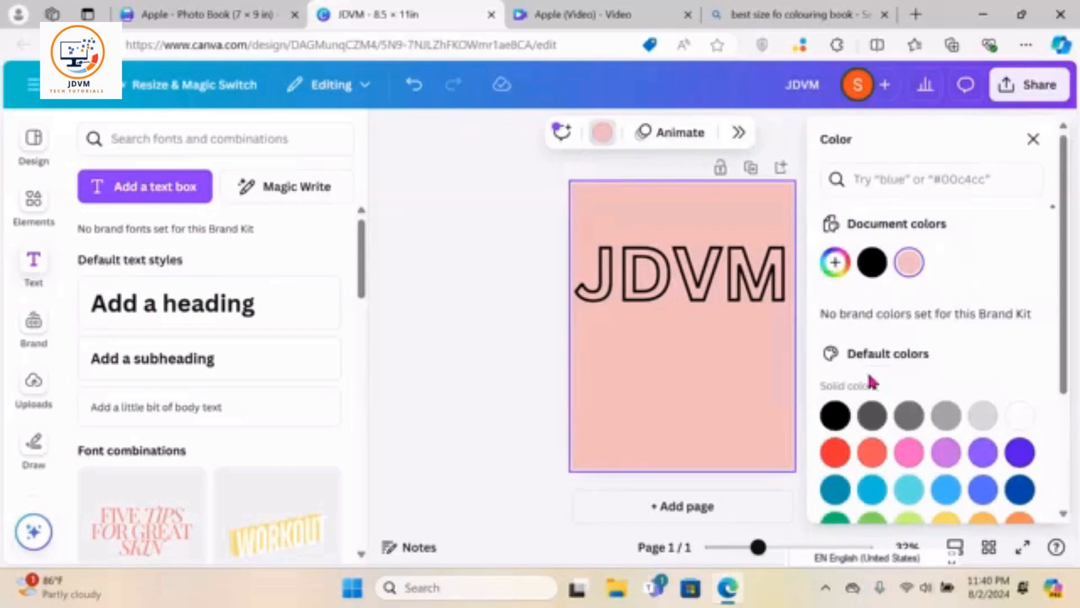
left_click(1017, 418)
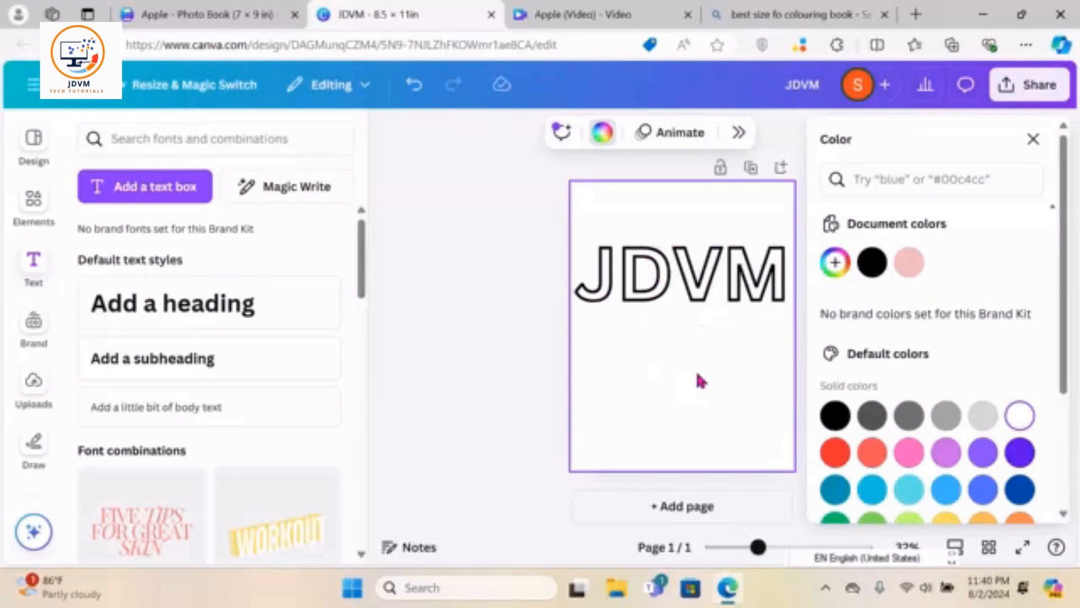
left_click(1034, 140)
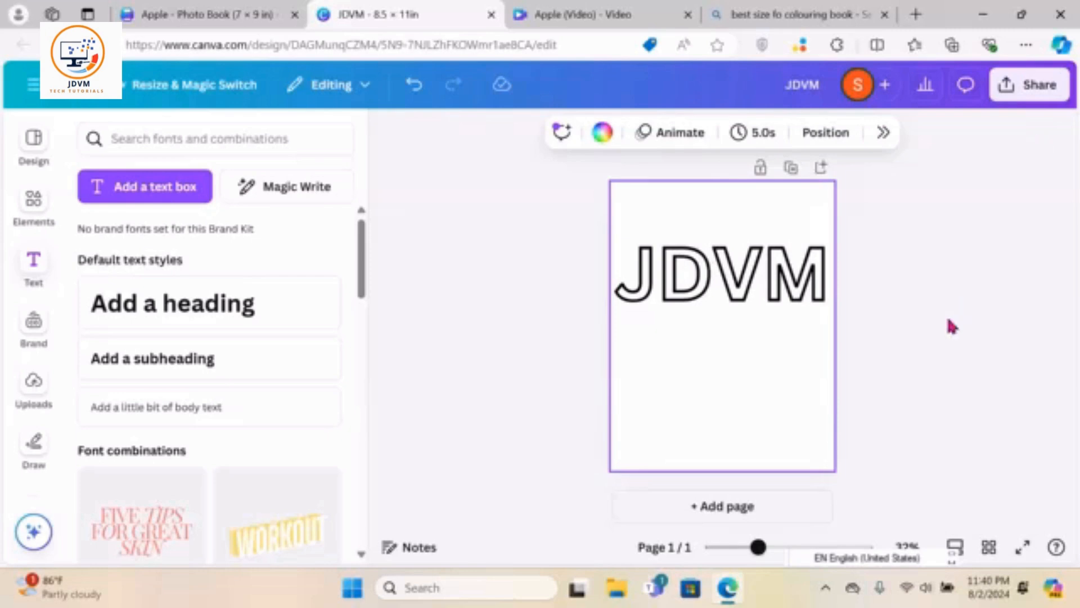
left_click(825, 592)
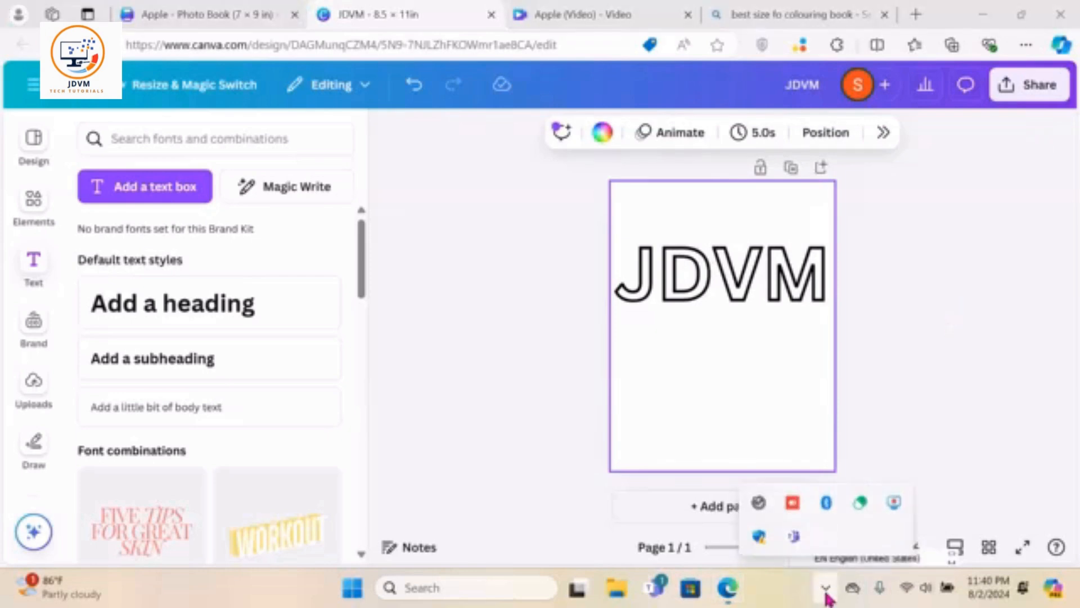
right_click(896, 508)
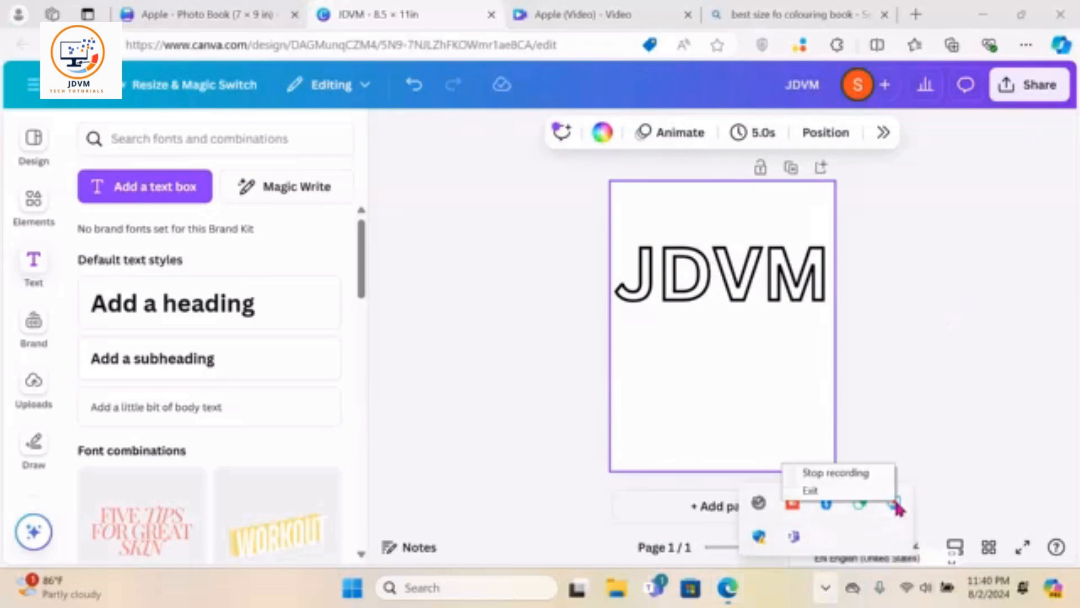
left_click(841, 474)
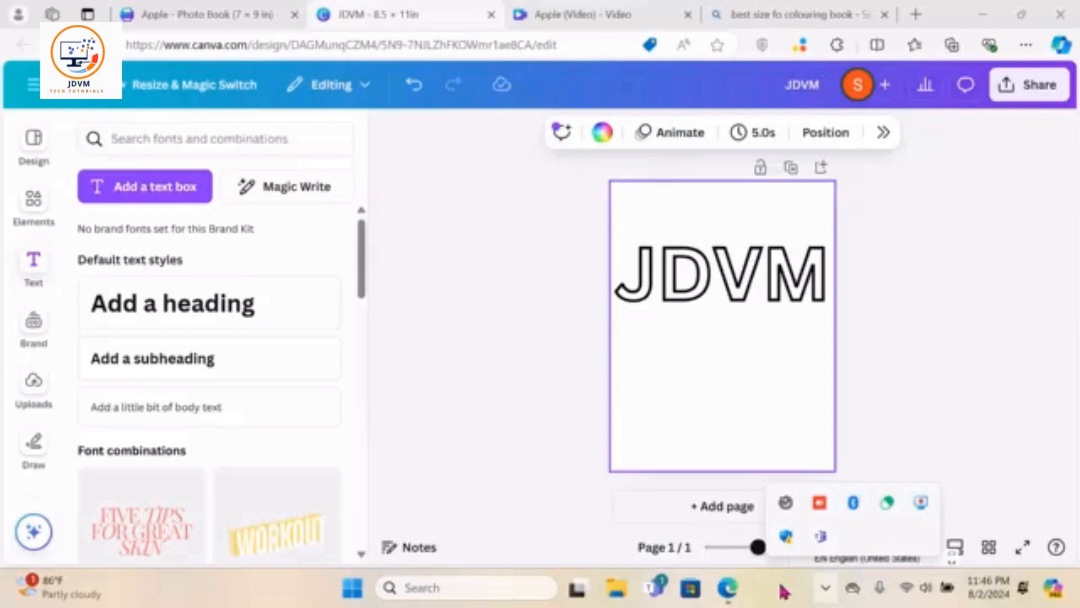
left_click(935, 454)
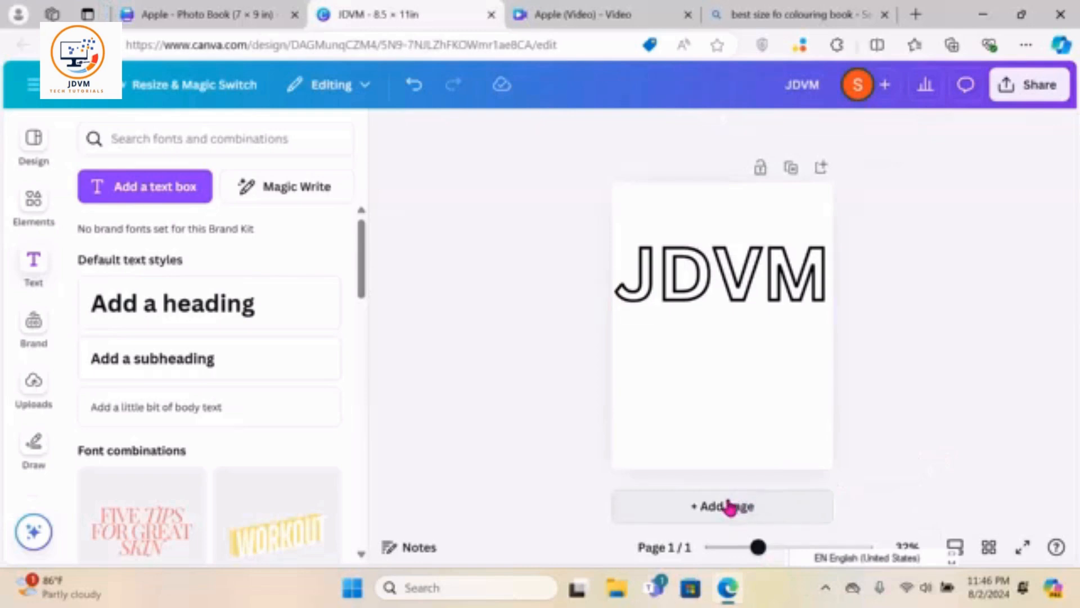
Add a second page and insert a heading on it reading "A"
left_click(699, 512)
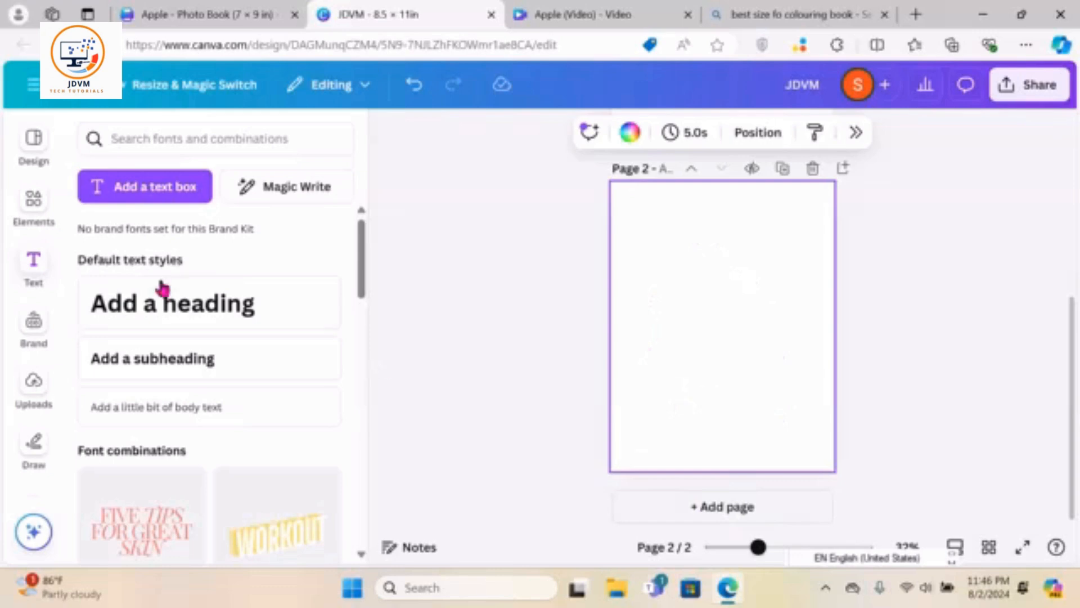
left_click(138, 309)
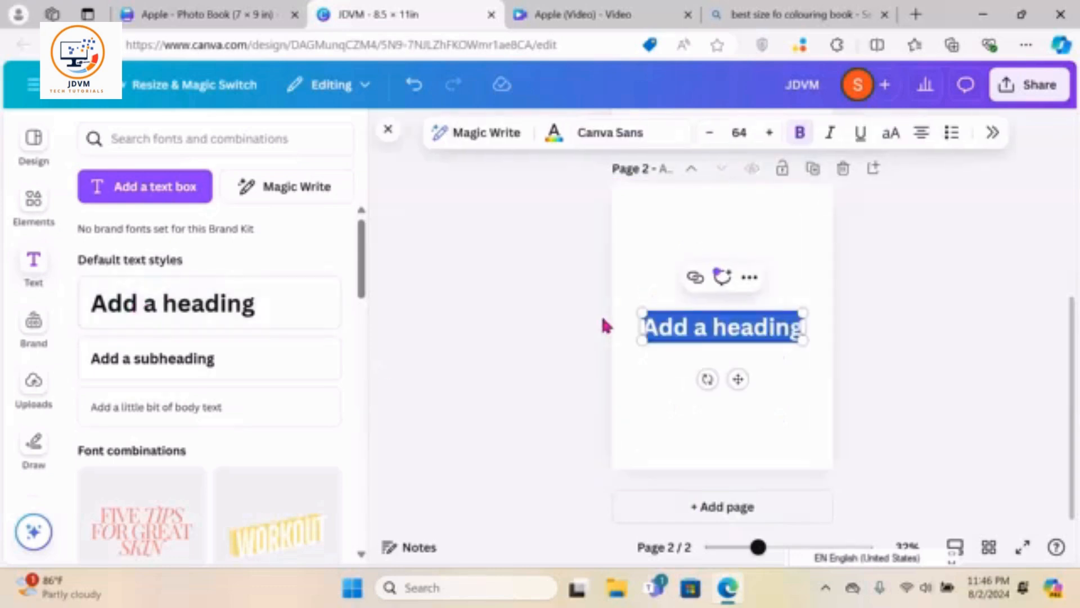
type("A")
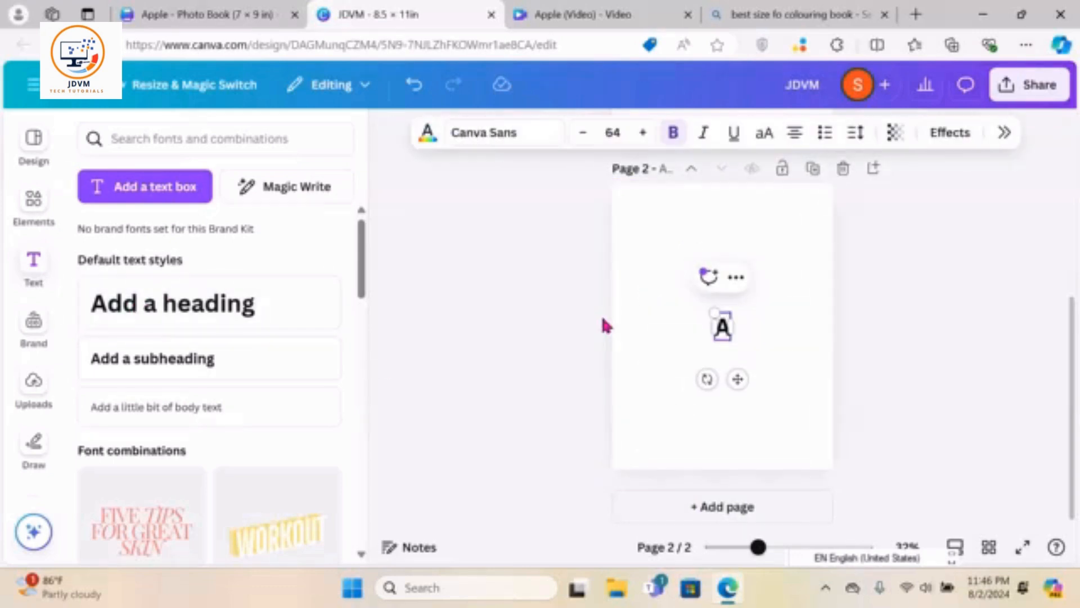
Enlarge the A heading to about size 320 and position it in the upper left of page 2
left_click_drag(737, 379, 730, 270)
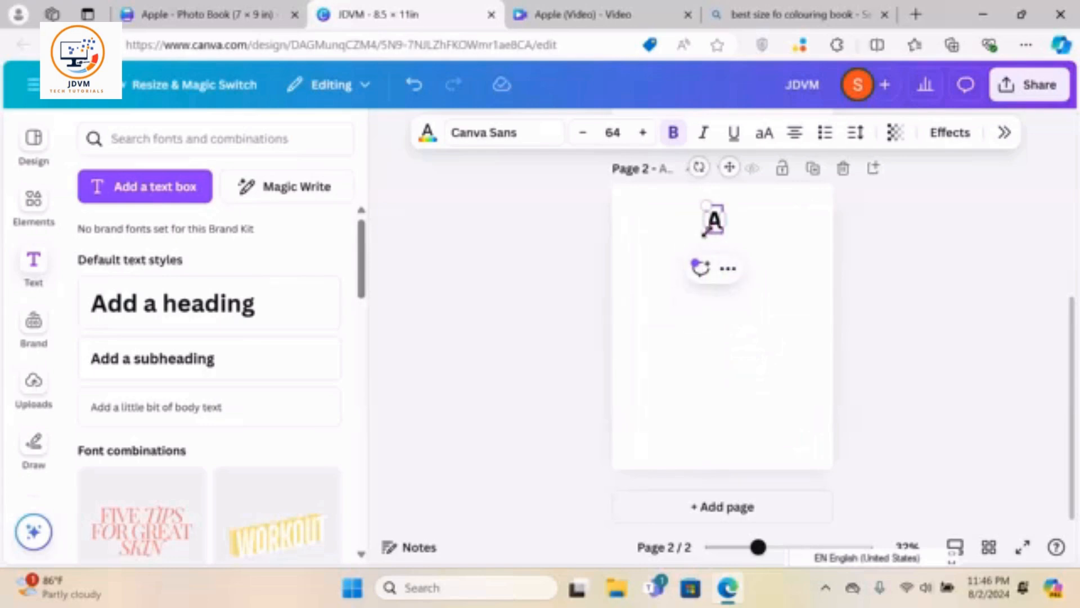
left_click_drag(704, 234, 642, 342)
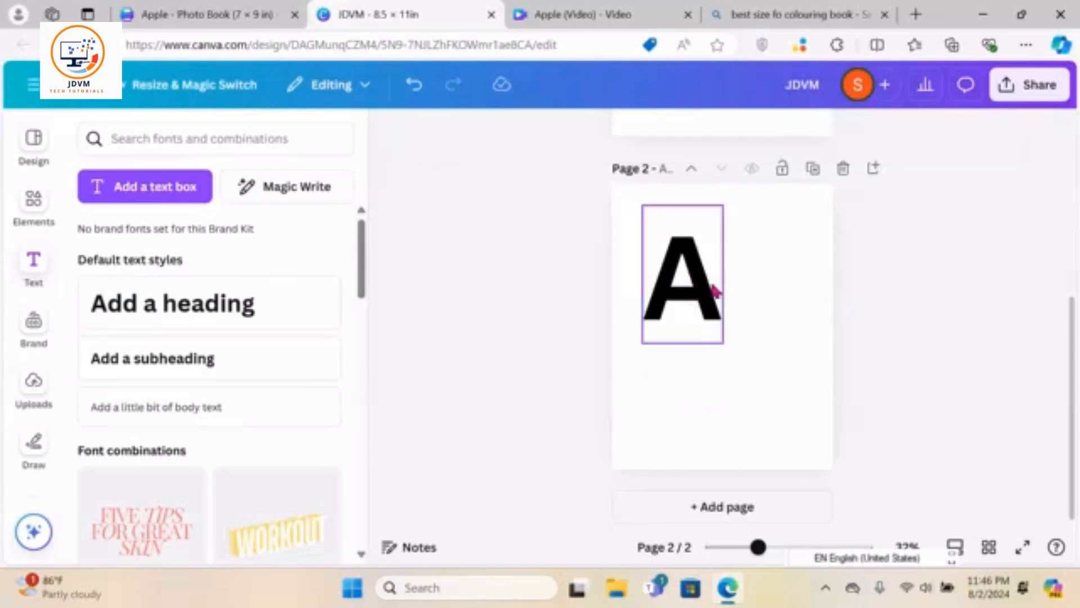
left_click_drag(698, 282, 692, 257)
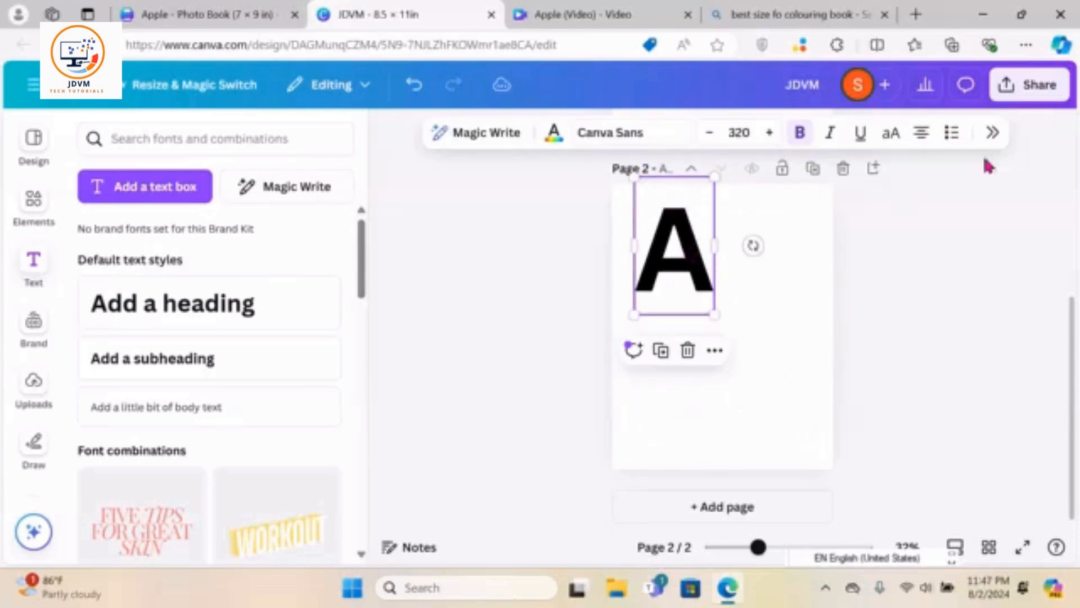
Apply the Hollow text effect to the capital A on page 2
left_click(996, 134)
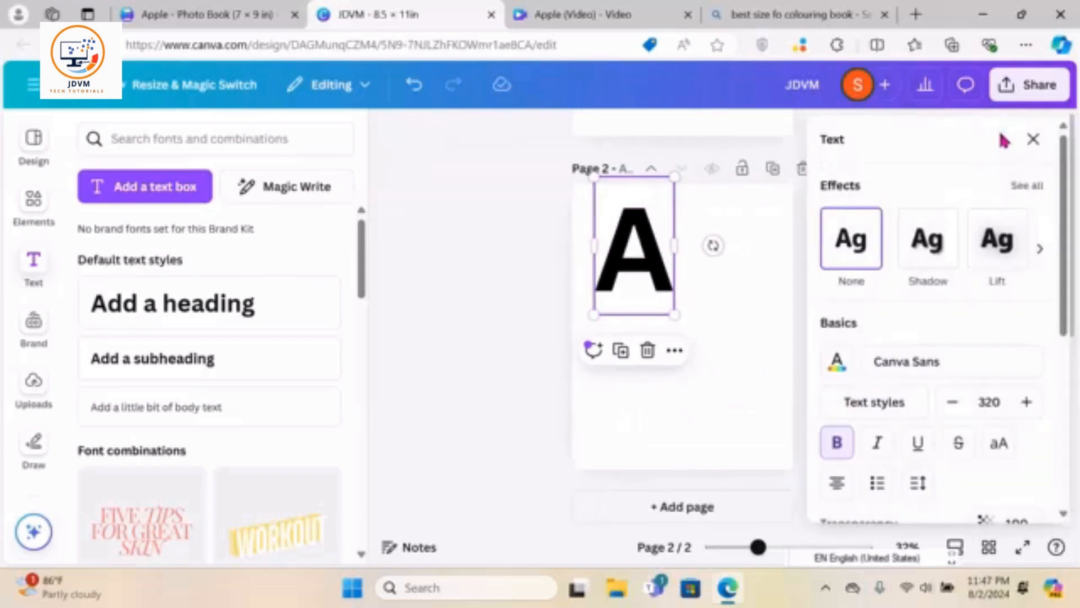
left_click(1040, 251)
left_click(1040, 251)
left_click(825, 249)
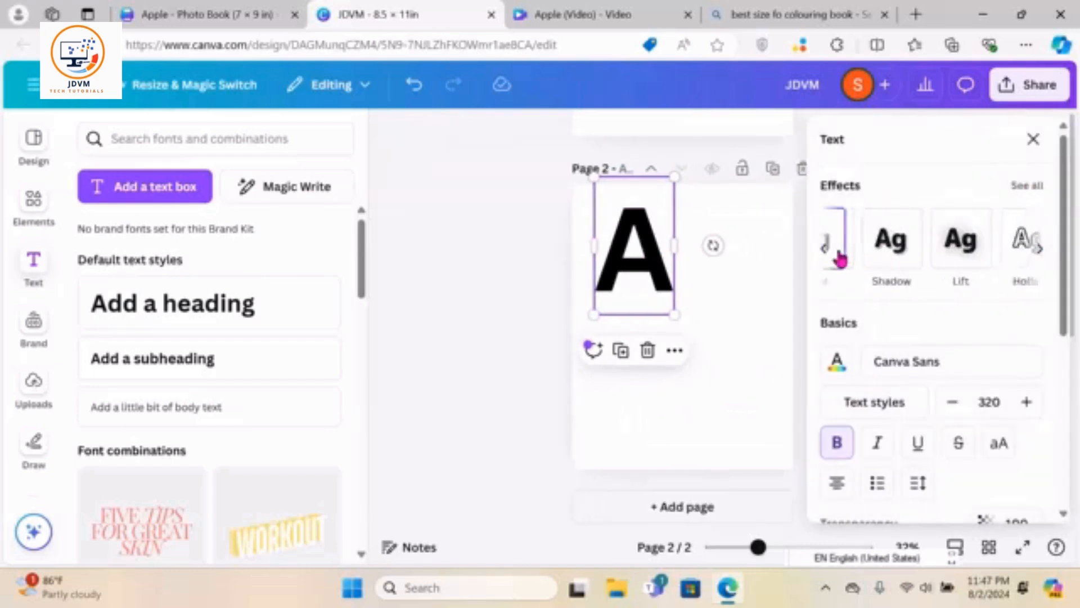
left_click(1040, 252)
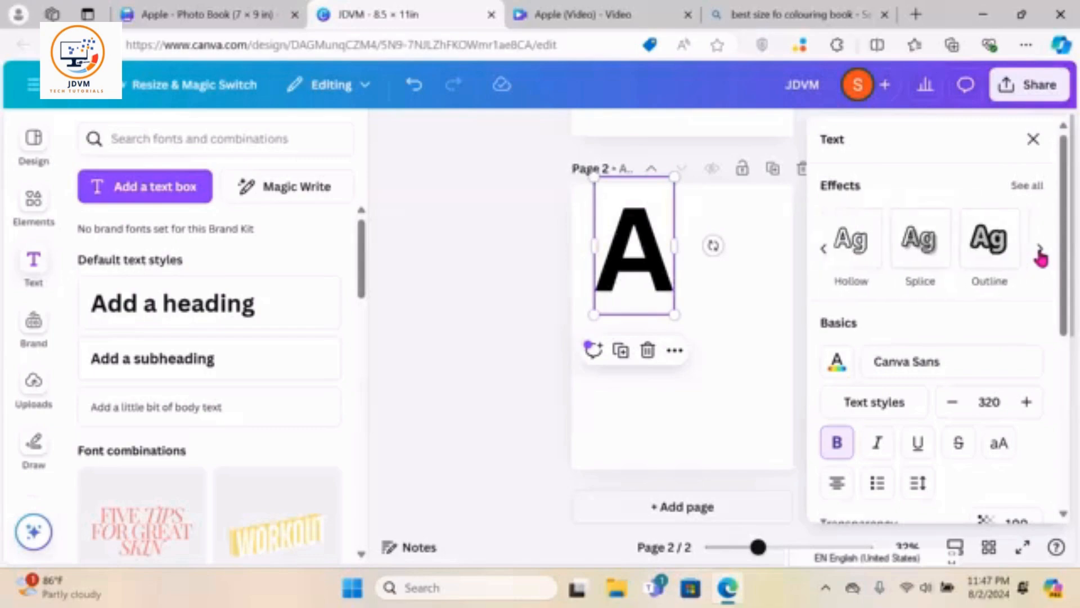
left_click(834, 251)
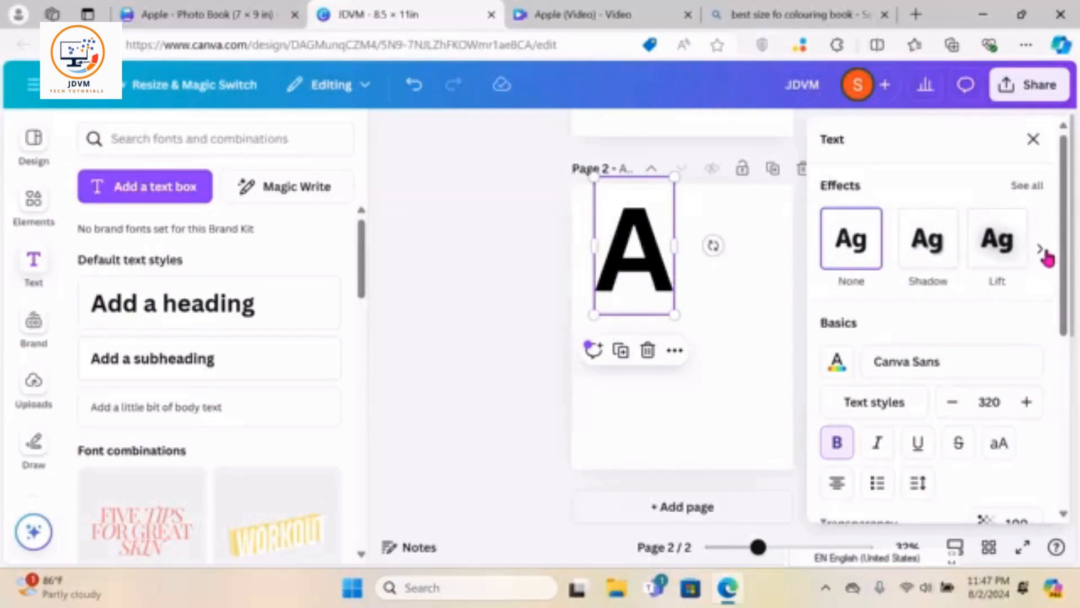
left_click(1041, 250)
left_click(847, 241)
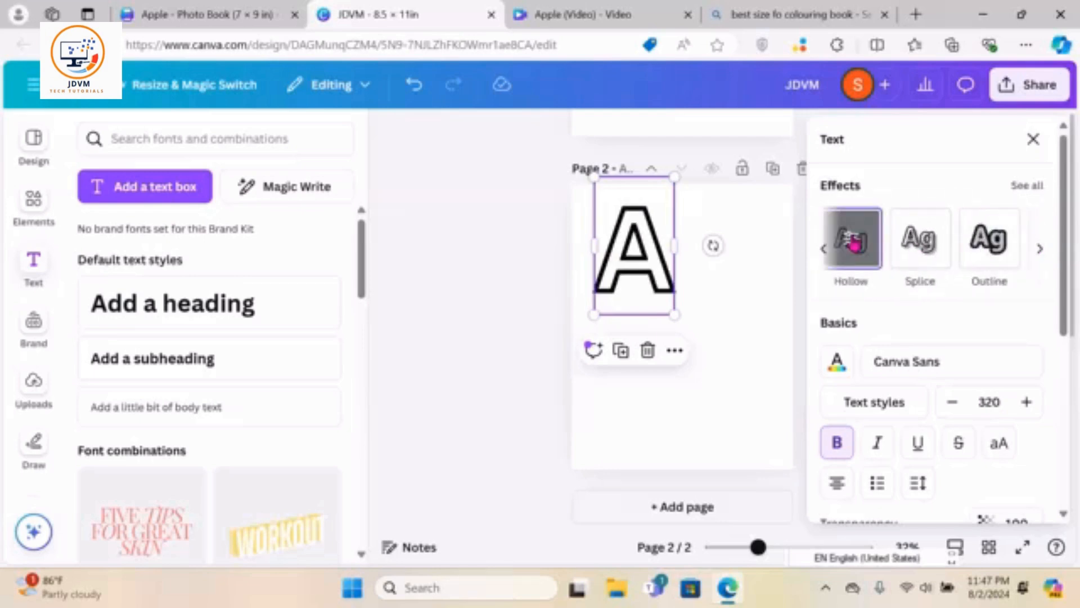
left_click(734, 244)
Duplicate the hollow A, place the copy to its right, and change the copy's text to a lowercase "a"
left_click(680, 256)
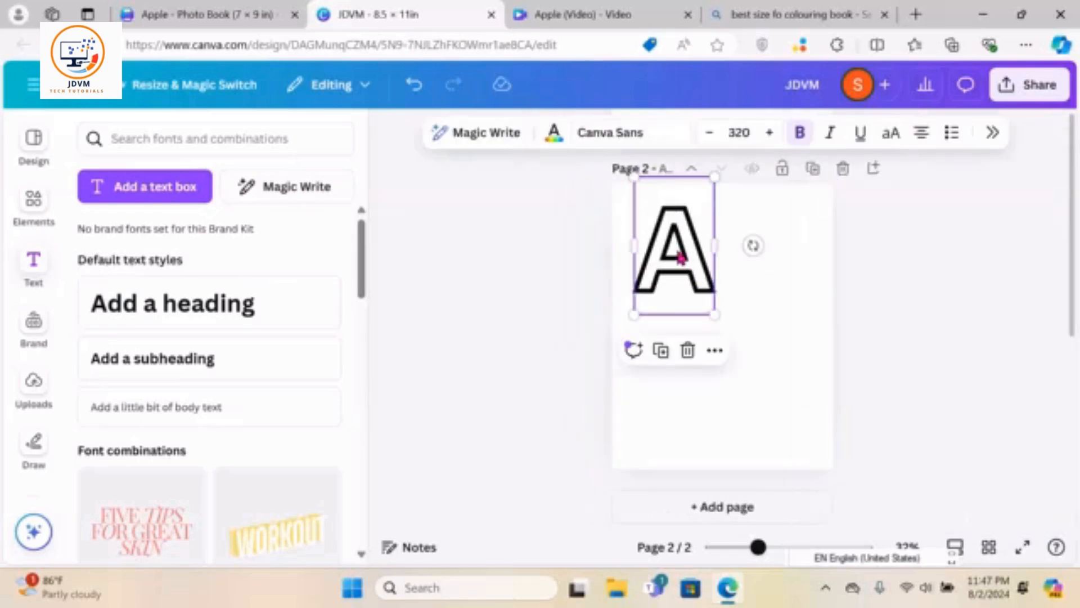
left_click(662, 351)
left_click_drag(710, 289, 798, 272)
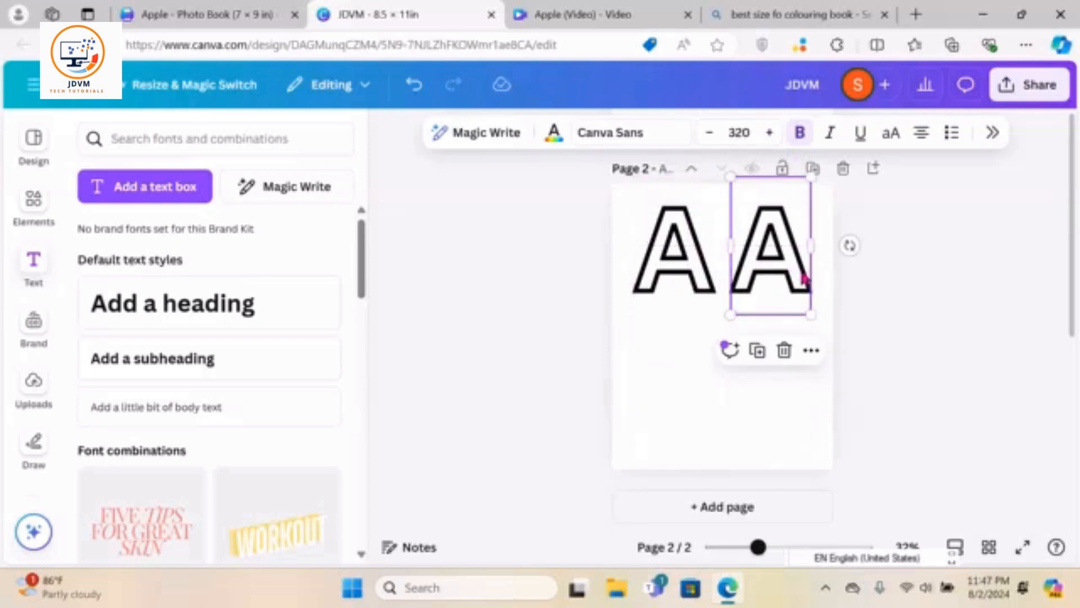
double_click(801, 275)
type("a")
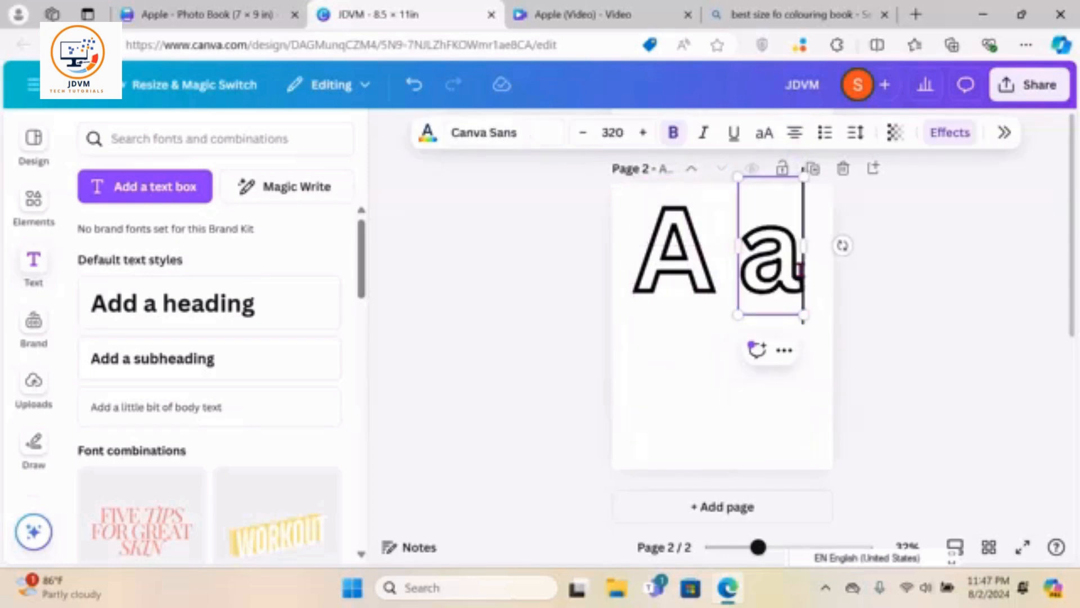
left_click(933, 272)
Move the lowercase a slightly higher on page 2
left_click(790, 274)
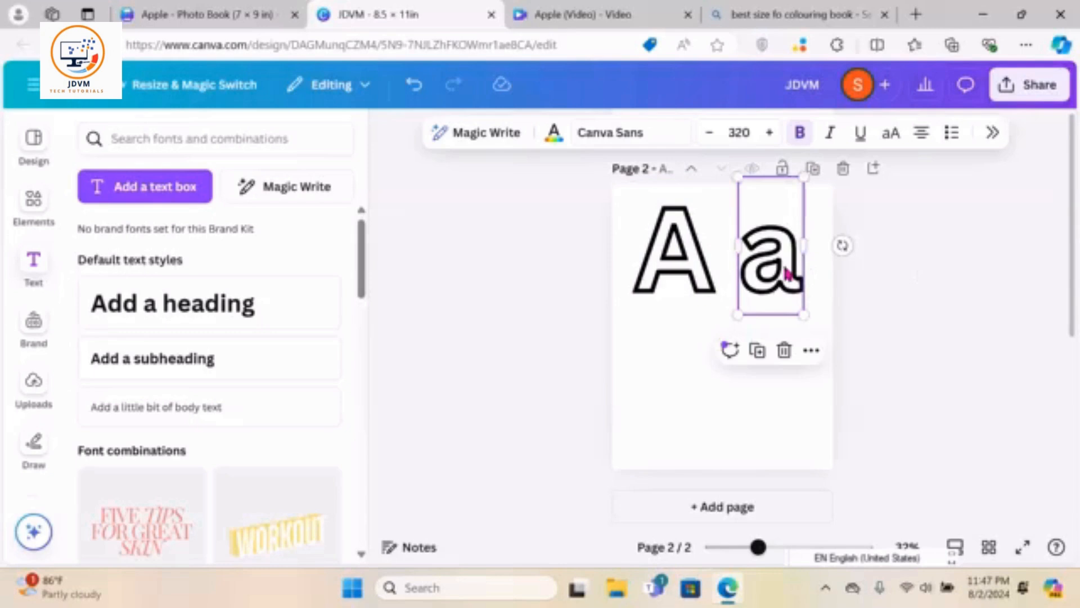
mouse_move(790, 274)
left_mouse_down()
mouse_move(784, 253)
mouse_move(787, 264)
left_mouse_up()
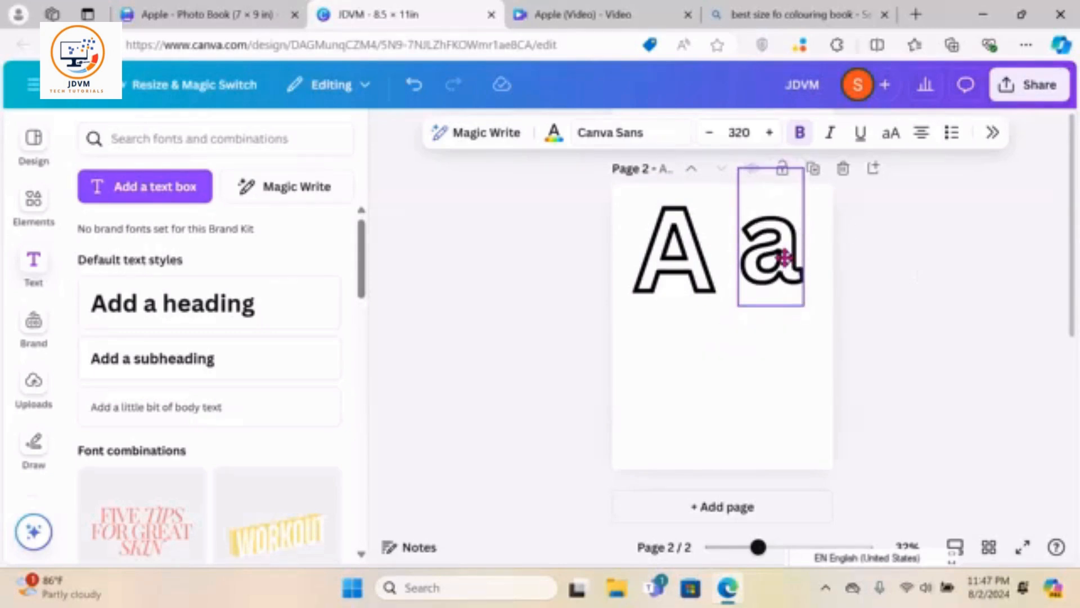
left_click(853, 295)
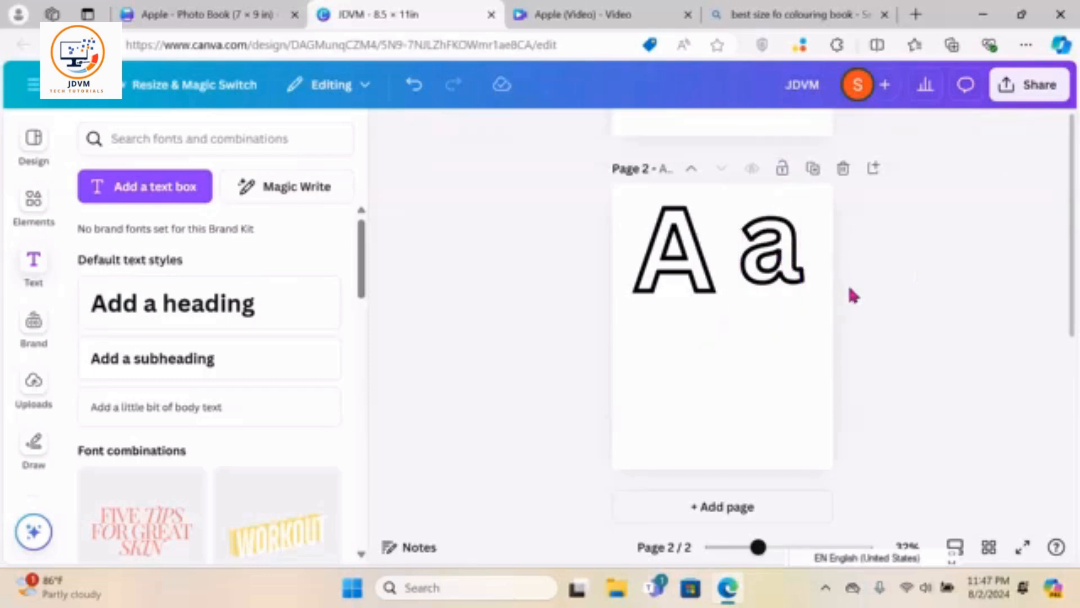
Search the elements for "apple", narrowed to "Apple outline", and place the first outline graphic below the lowercase a
left_click(35, 211)
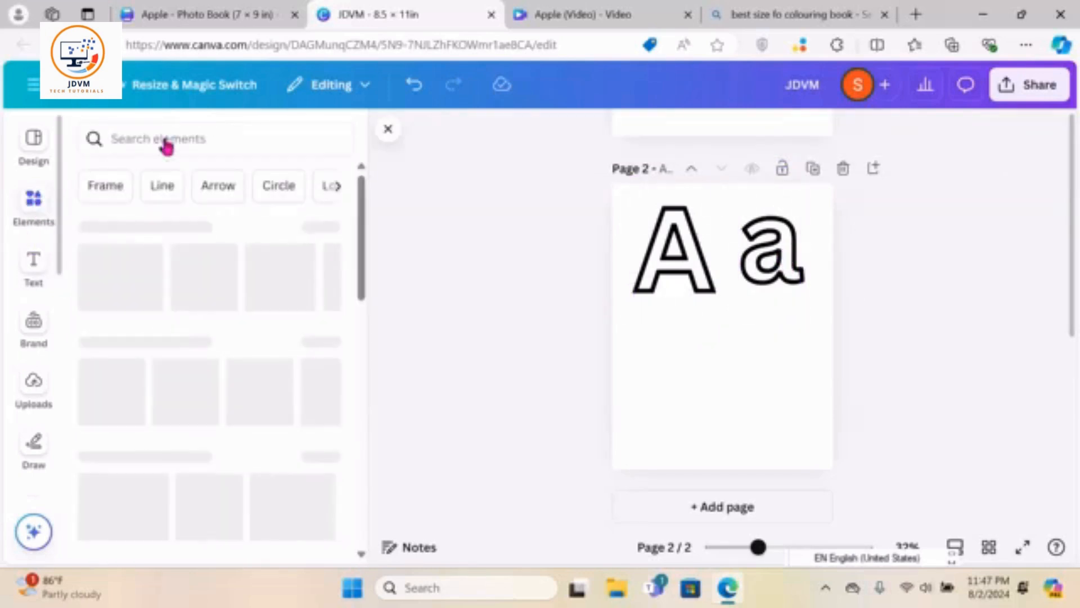
left_click(180, 136)
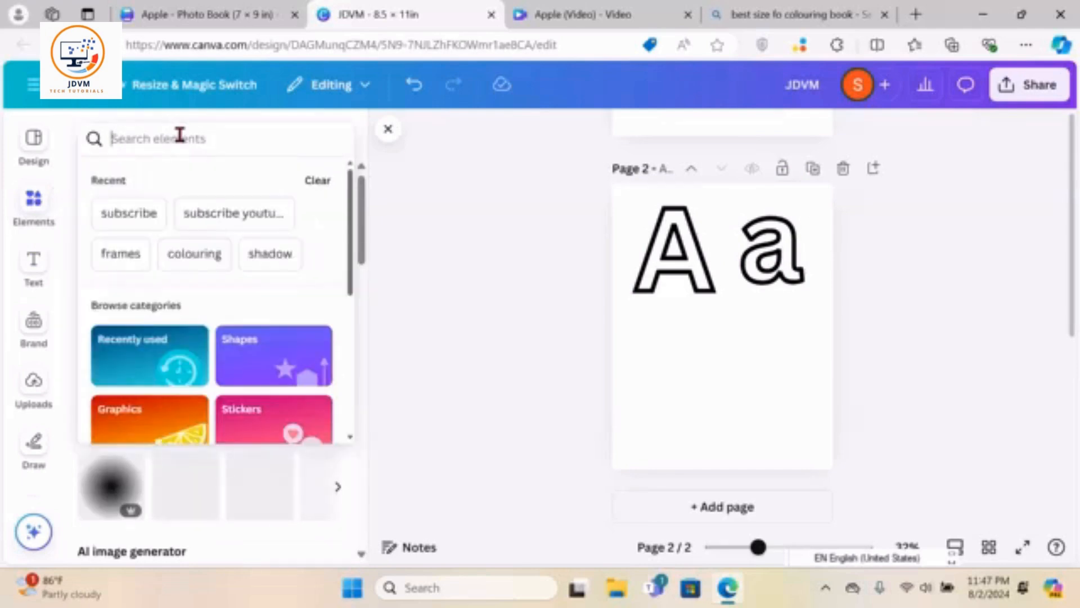
type("appl")
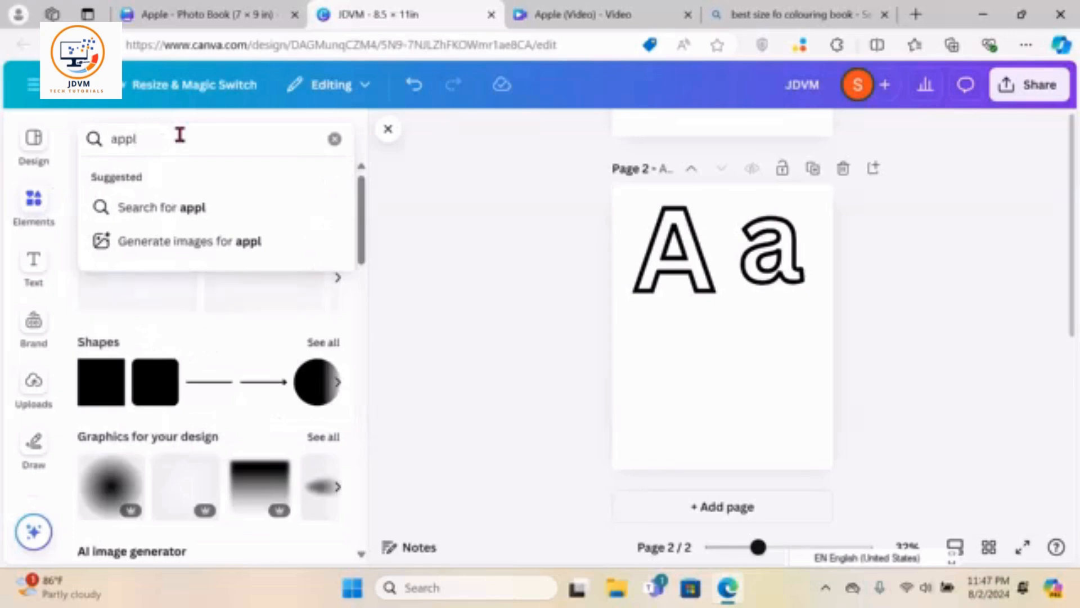
type("e")
key("Return")
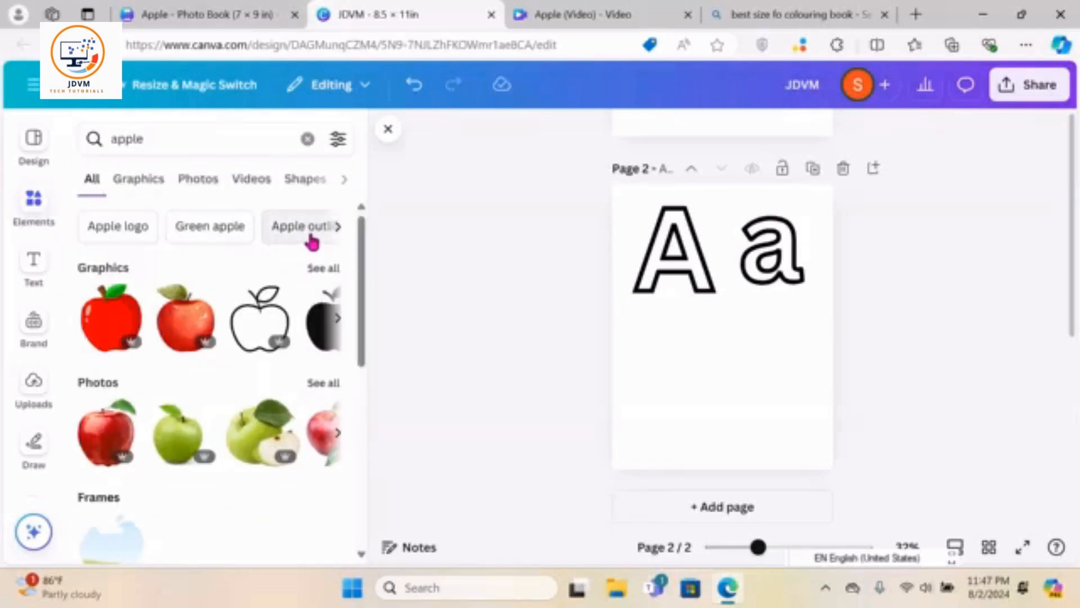
left_click(309, 236)
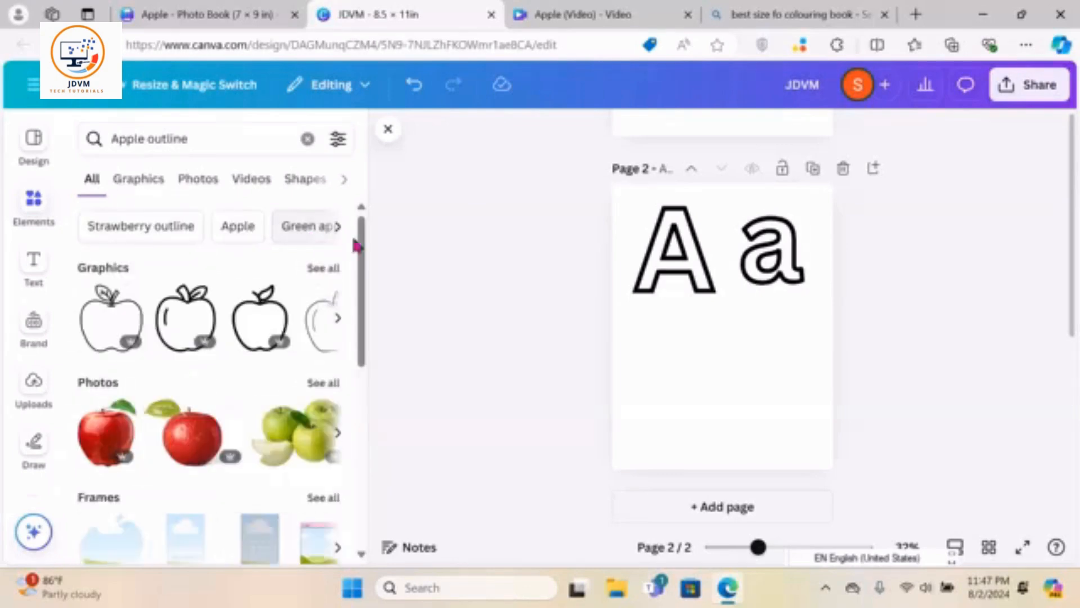
left_click(96, 336)
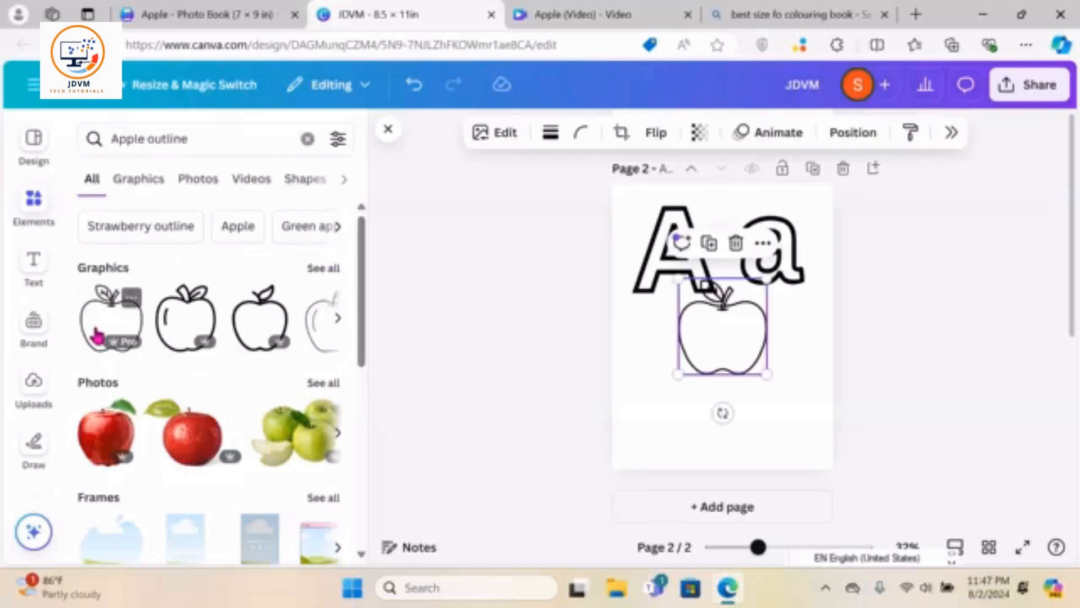
left_click_drag(708, 329, 760, 348)
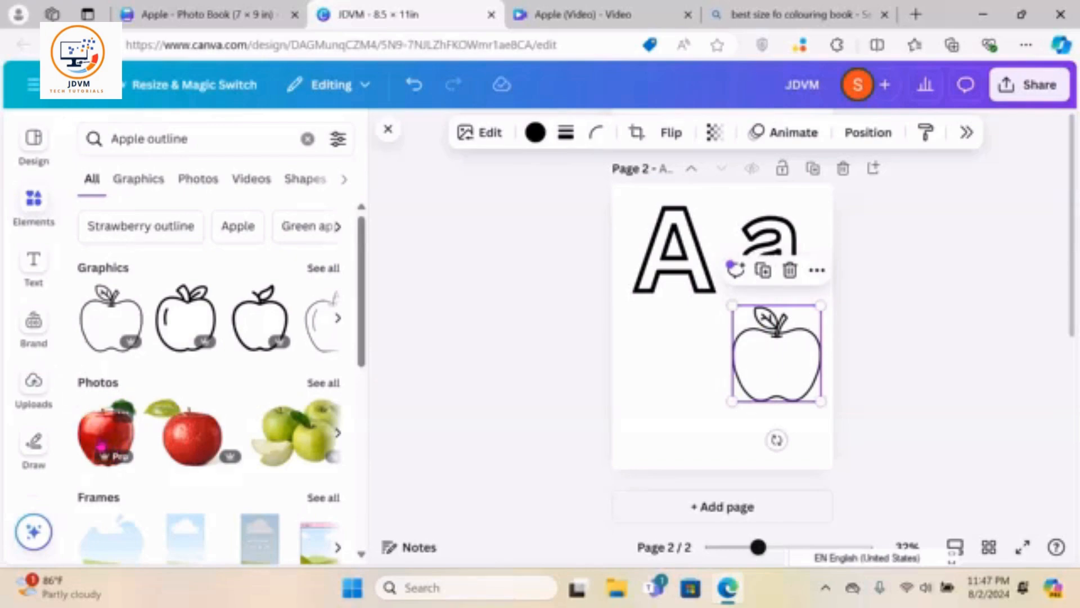
Insert the first red apple photo, shrink it, and place it below the capital A beside the outlined apple
left_click(100, 444)
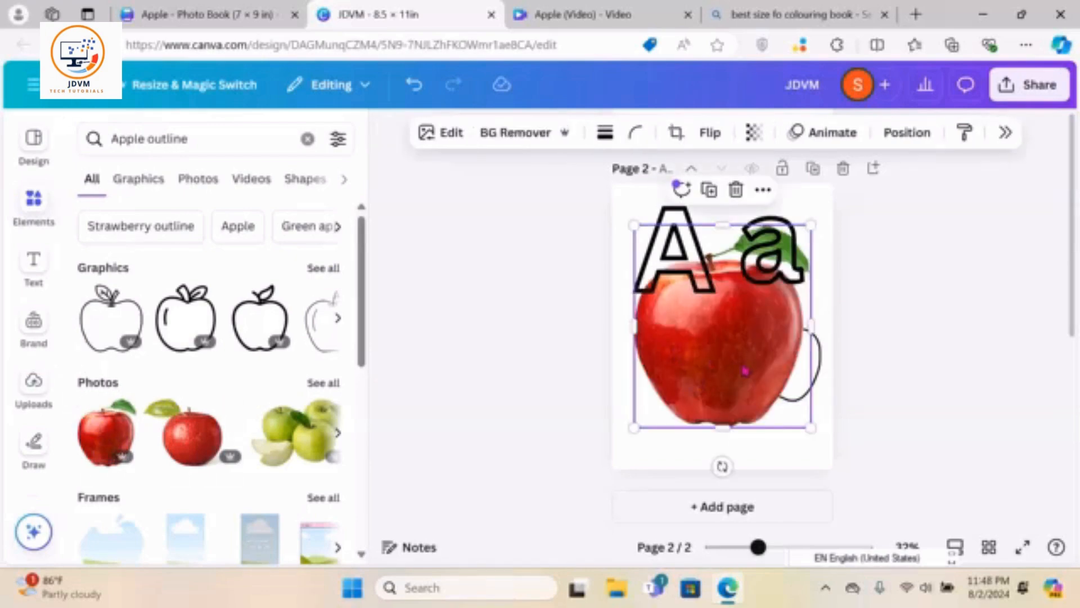
left_click_drag(744, 371, 684, 421)
left_click_drag(574, 283, 707, 389)
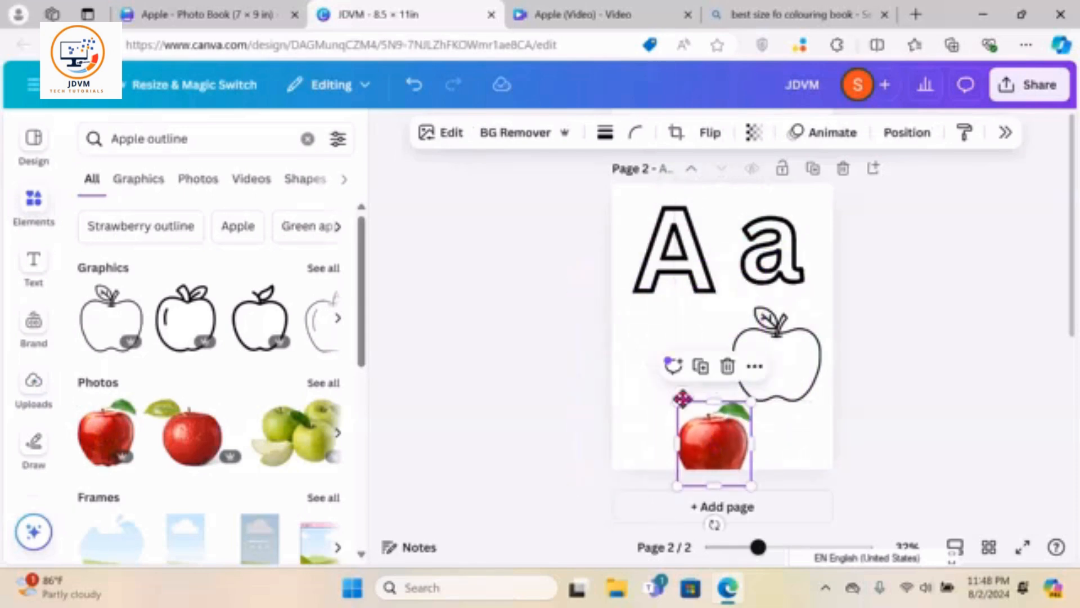
left_click_drag(709, 440, 676, 351)
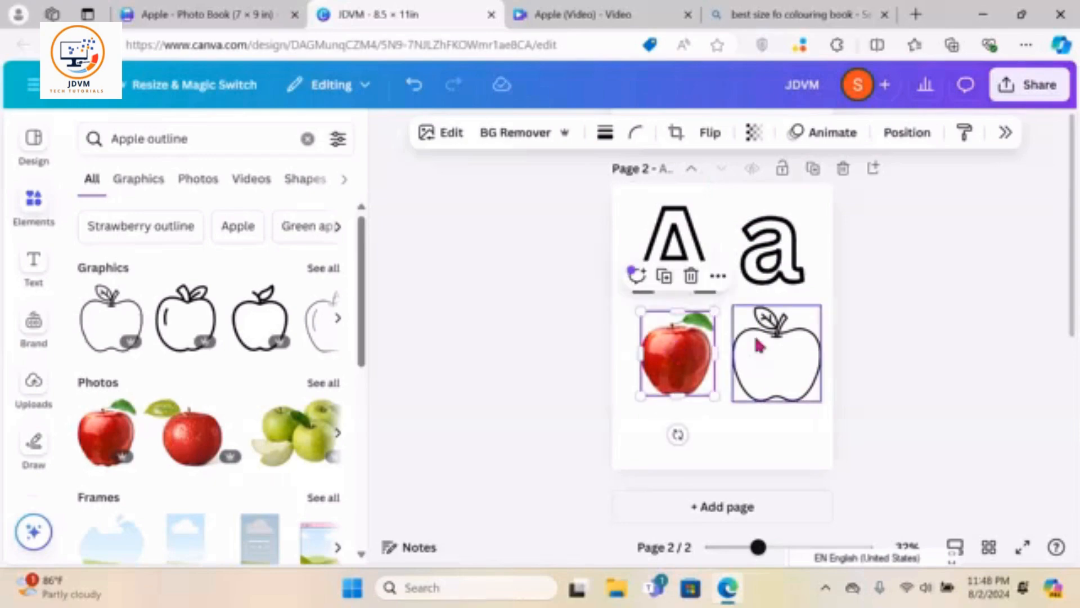
left_click(925, 322)
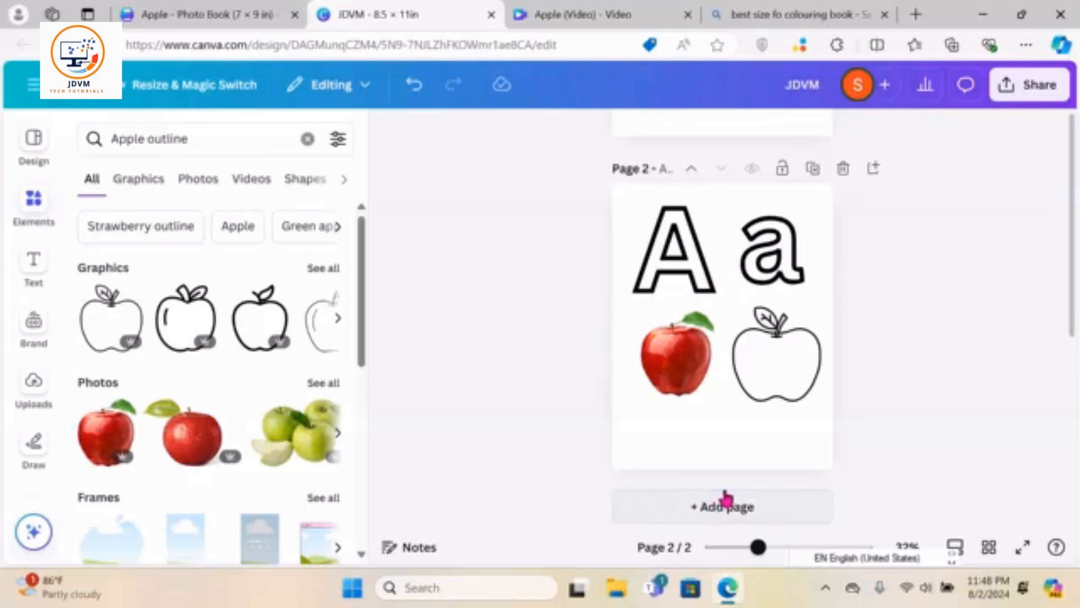
Add a blank third page after the apple page
left_click(730, 508)
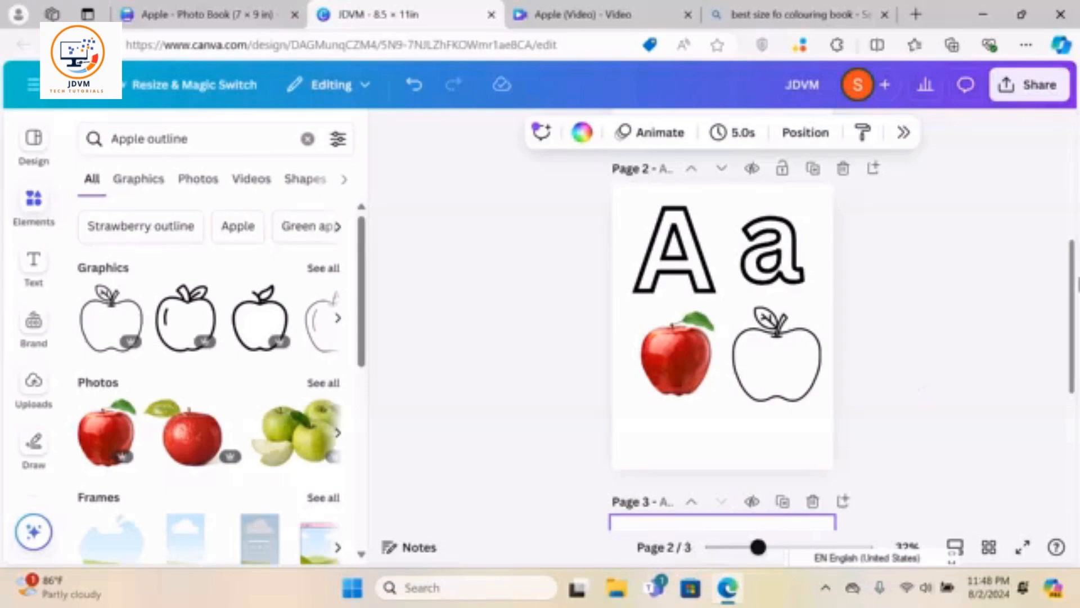
left_click_drag(1076, 279, 1078, 406)
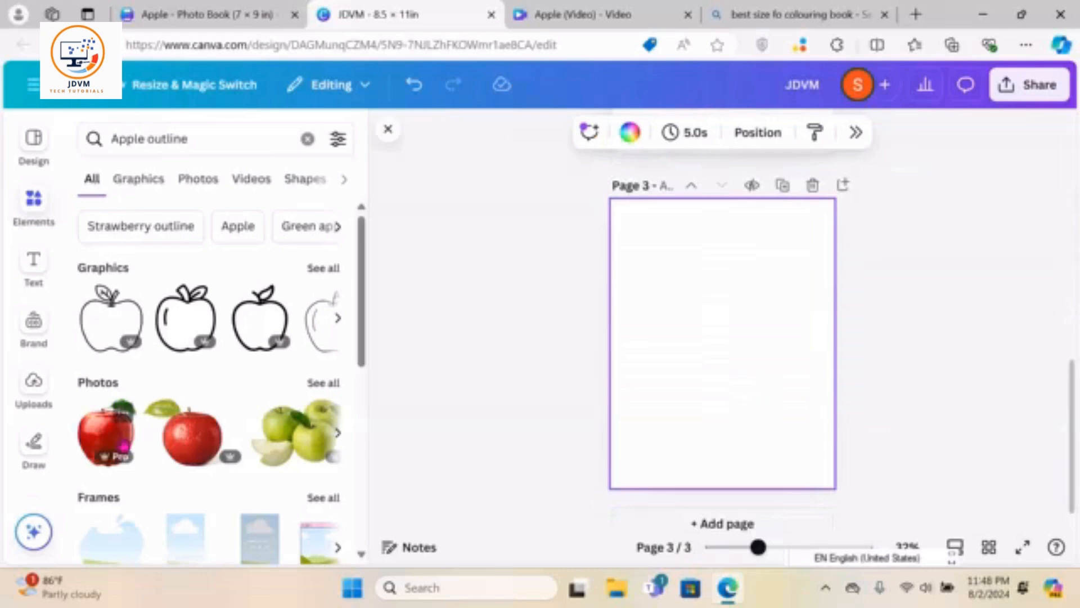
Search the Canva apps for "colouring" and open the ColoringBook app
left_click_drag(363, 250, 365, 323)
scroll(59, 264, "down", 2)
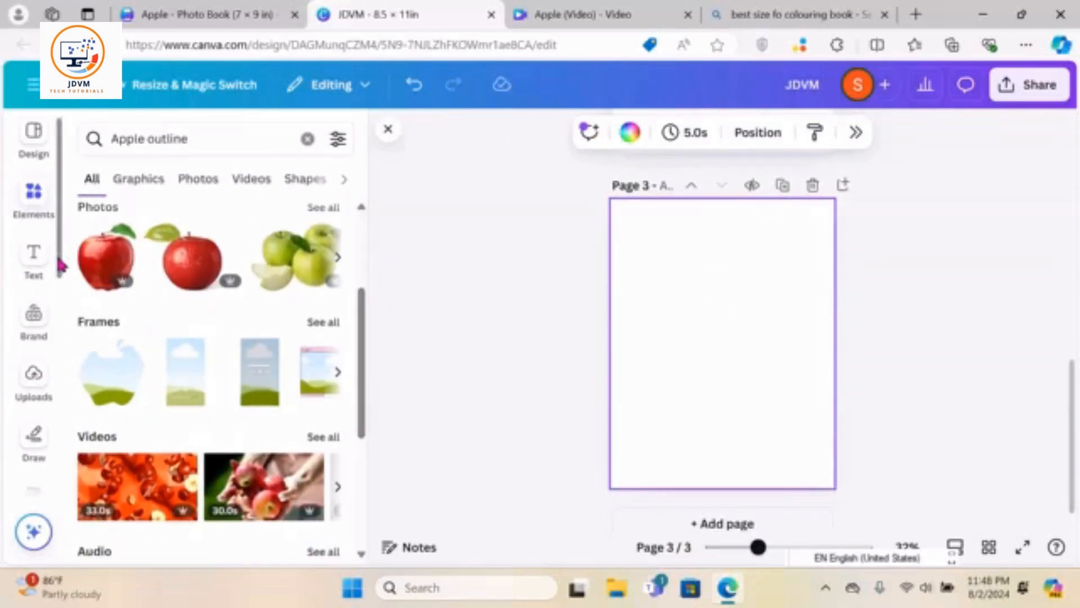
scroll(34, 365, "down", 4)
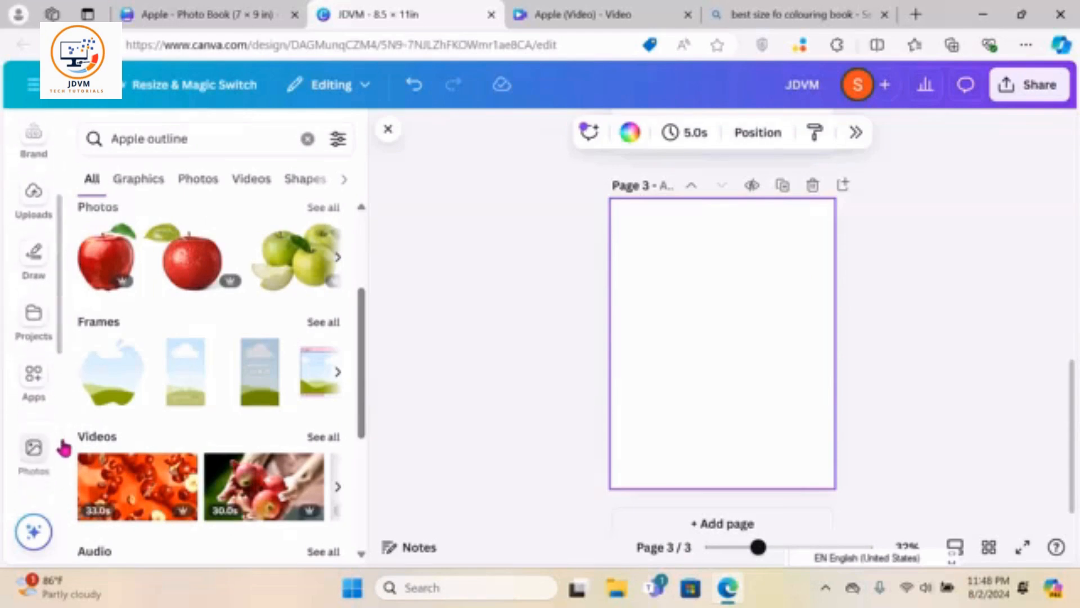
left_click(32, 383)
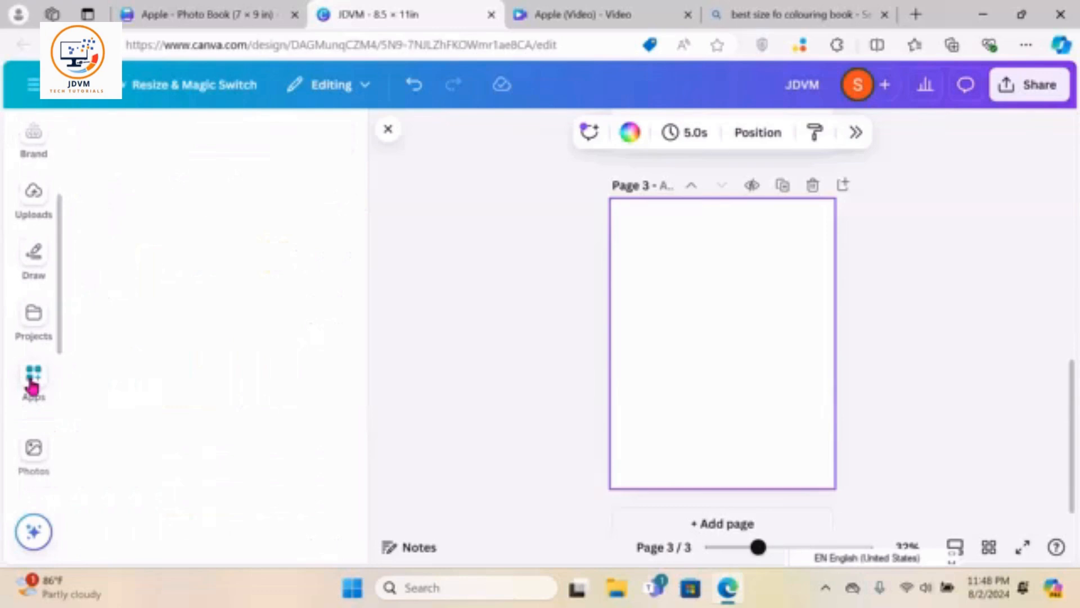
left_click(191, 136)
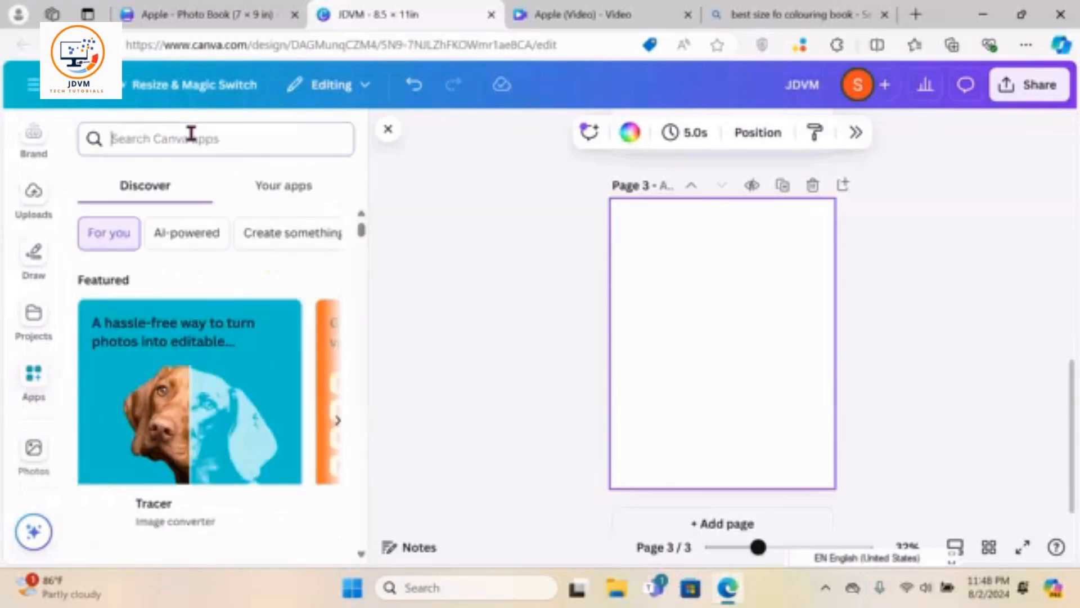
type("colou")
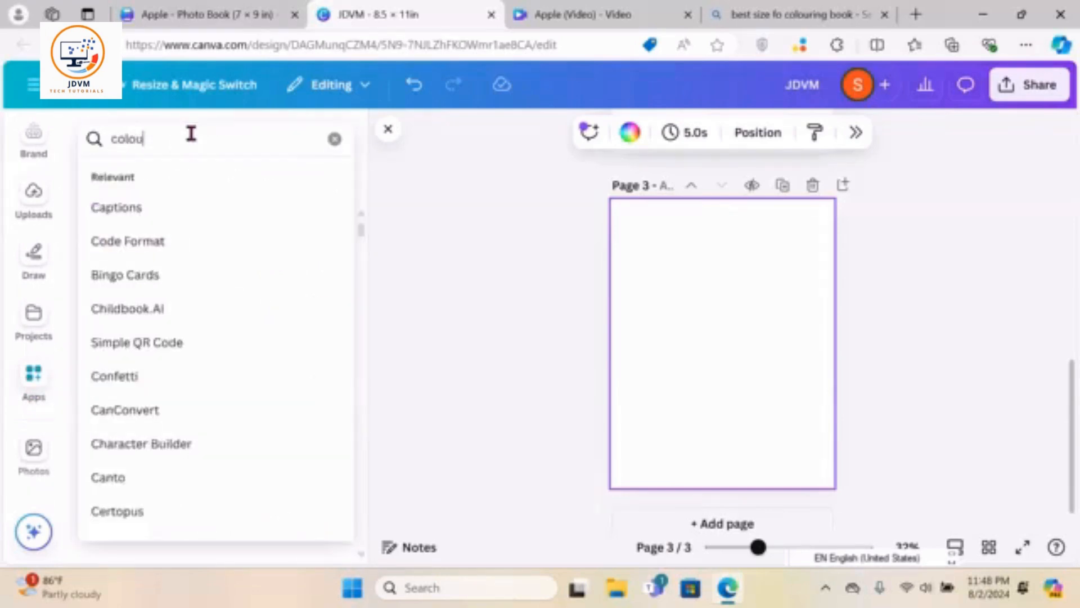
type("ring")
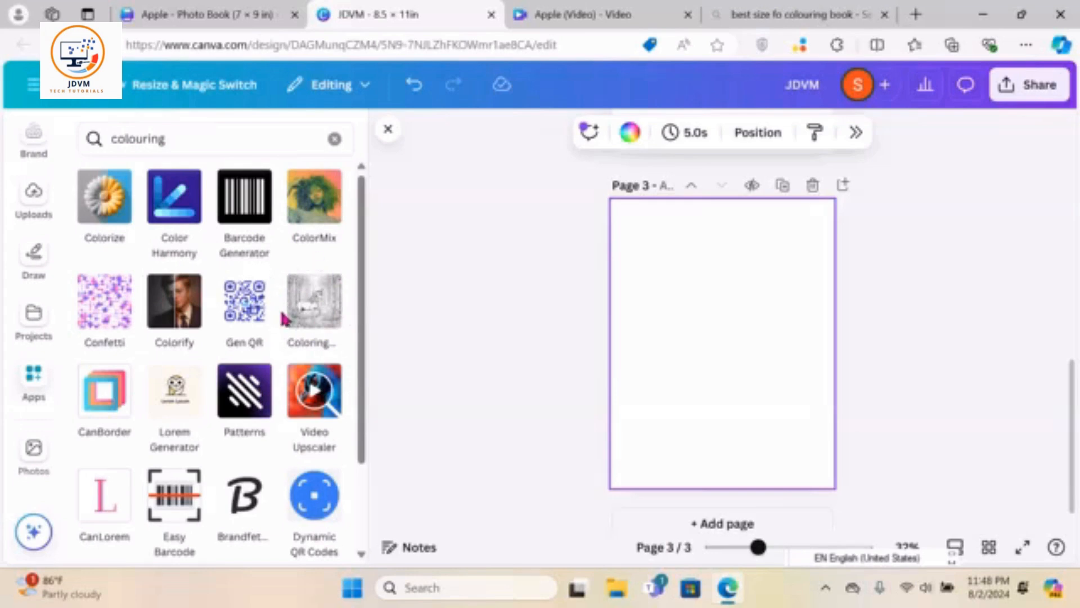
left_click(314, 318)
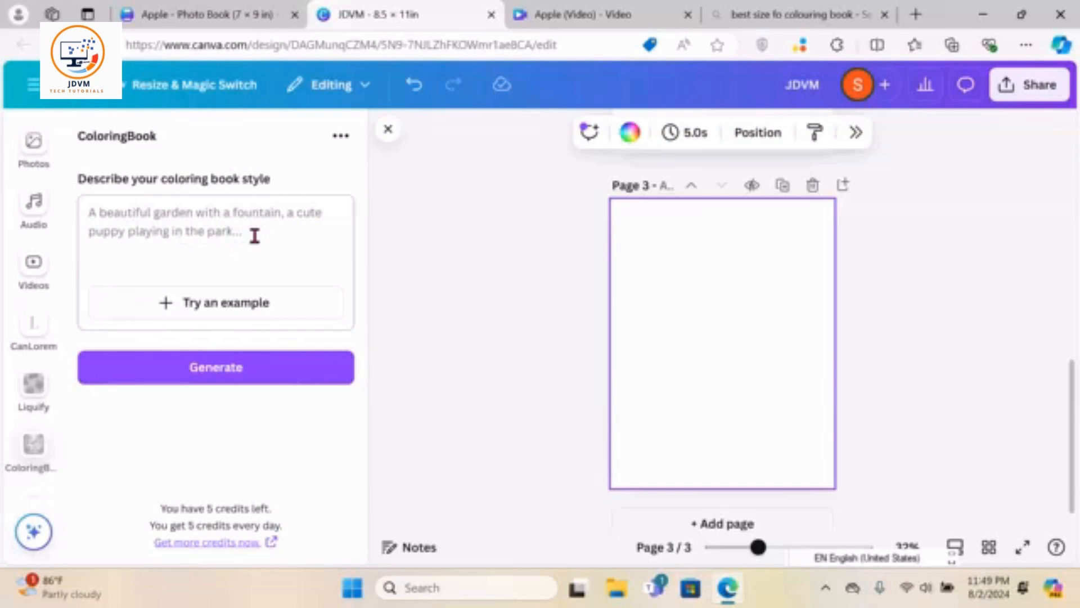
Generate a ColoringBook picture of "a kid eating an apple" and enlarge it to the full width of page 3
left_click(128, 210)
type("a kid eating an apple")
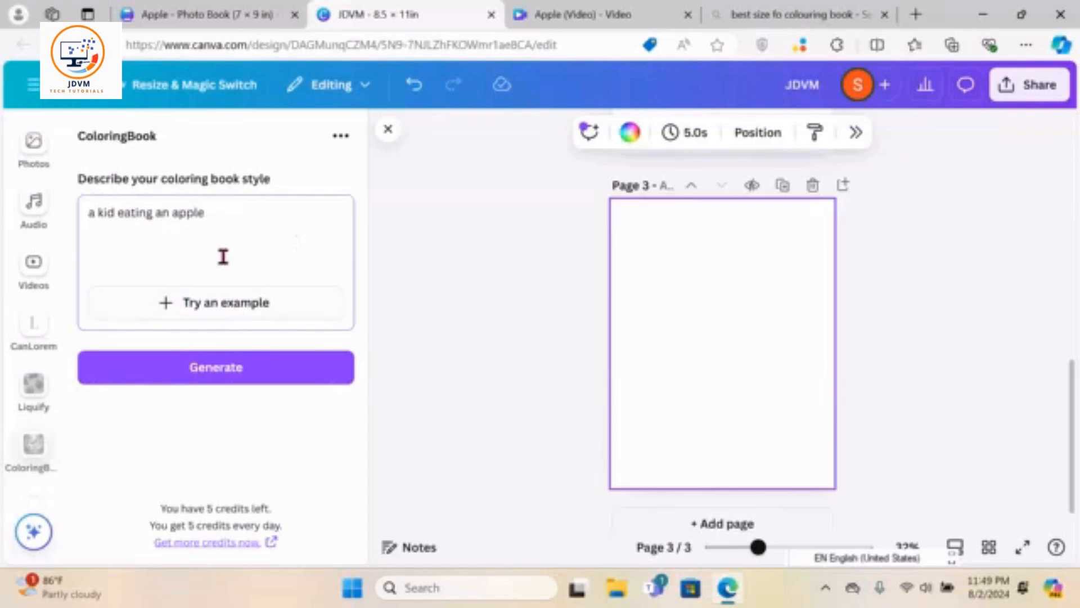
left_click(222, 380)
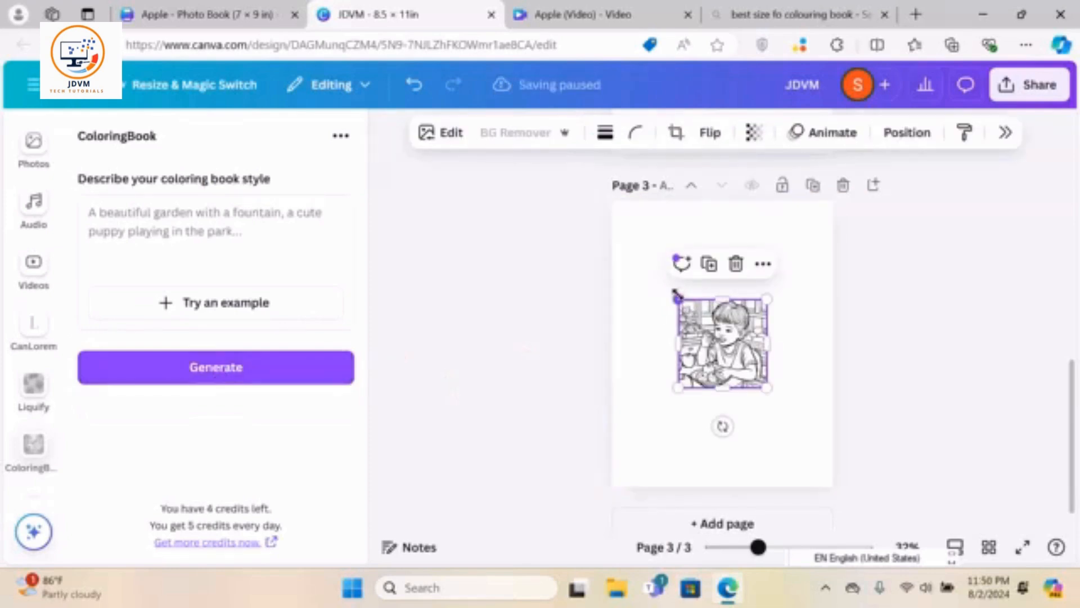
left_click_drag(676, 293, 613, 229)
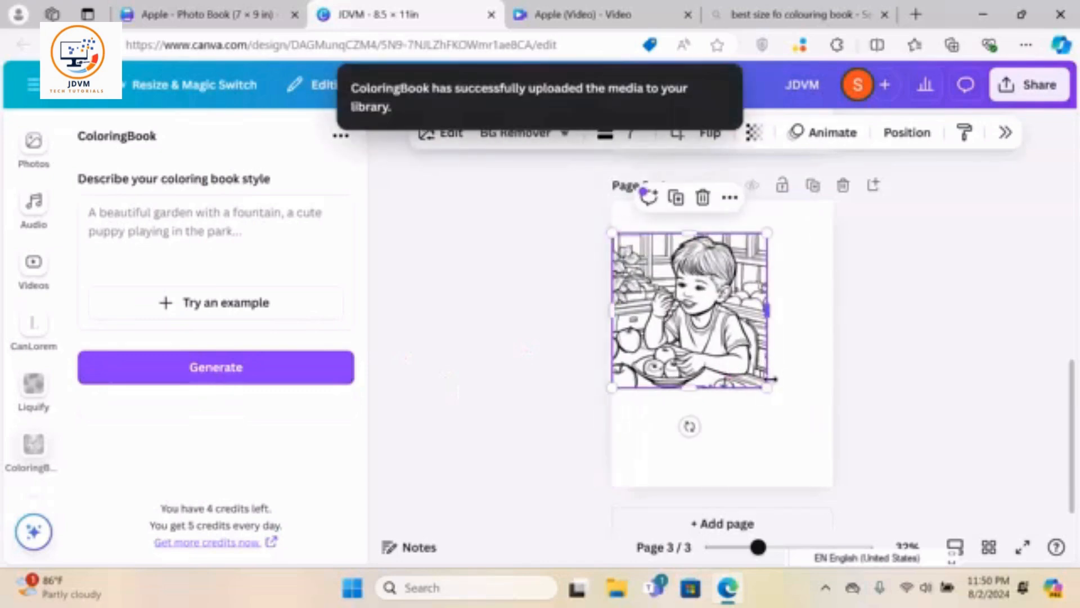
left_click_drag(768, 387, 834, 453)
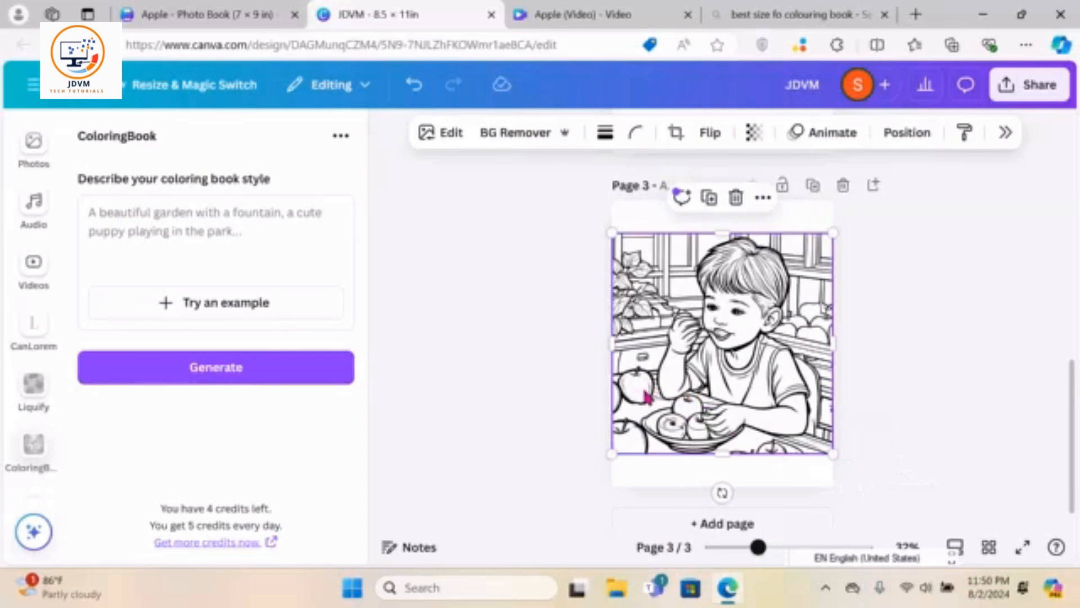
left_click(903, 344)
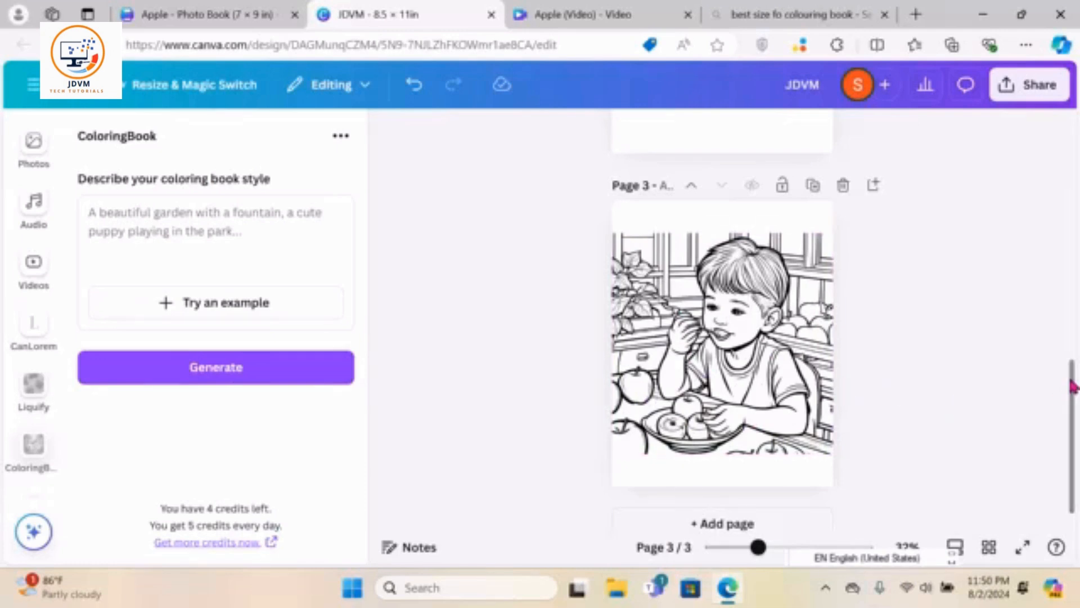
Add a blank fourth page after the page with the boy's picture
scroll(1072, 386, "down", 1)
left_click(737, 512)
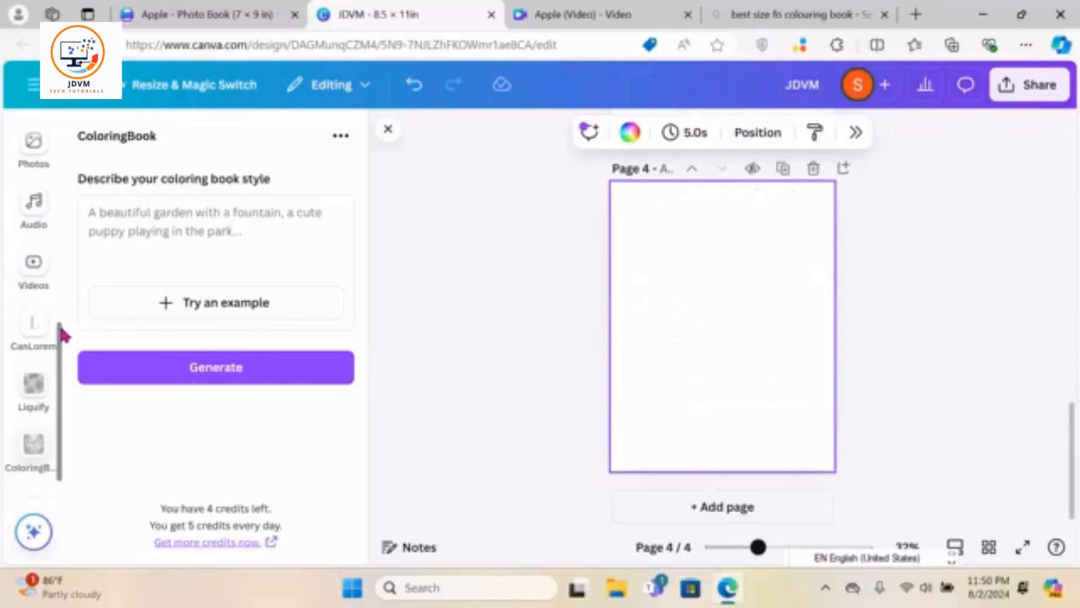
left_click_drag(60, 335, 51, 143)
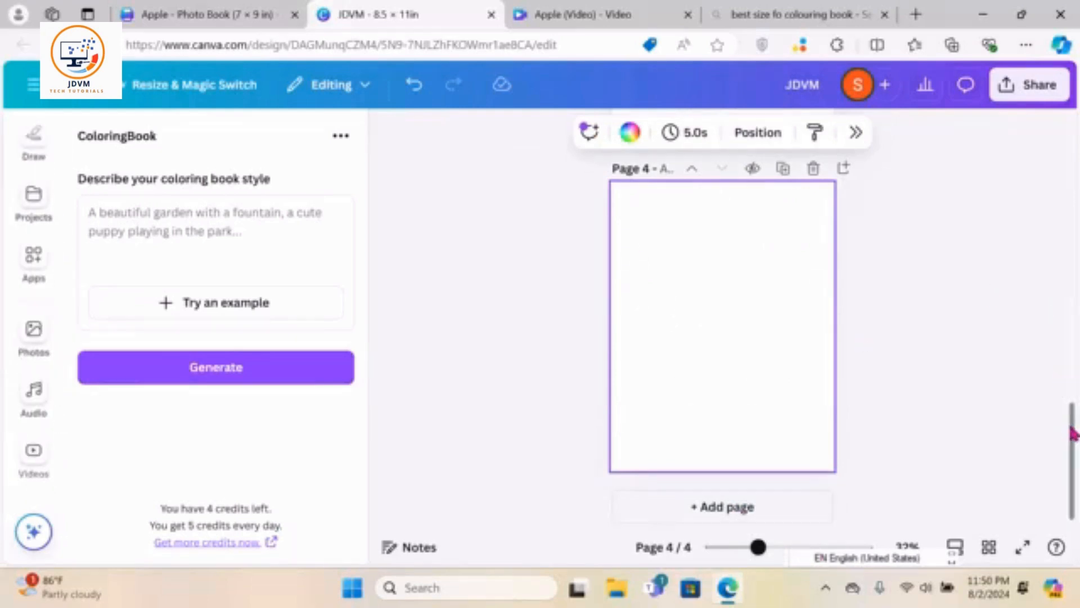
Duplicate page 2's capital A onto page 3, then copy the letter out of the duplicate and clear it
left_click_drag(1073, 433, 1076, 253)
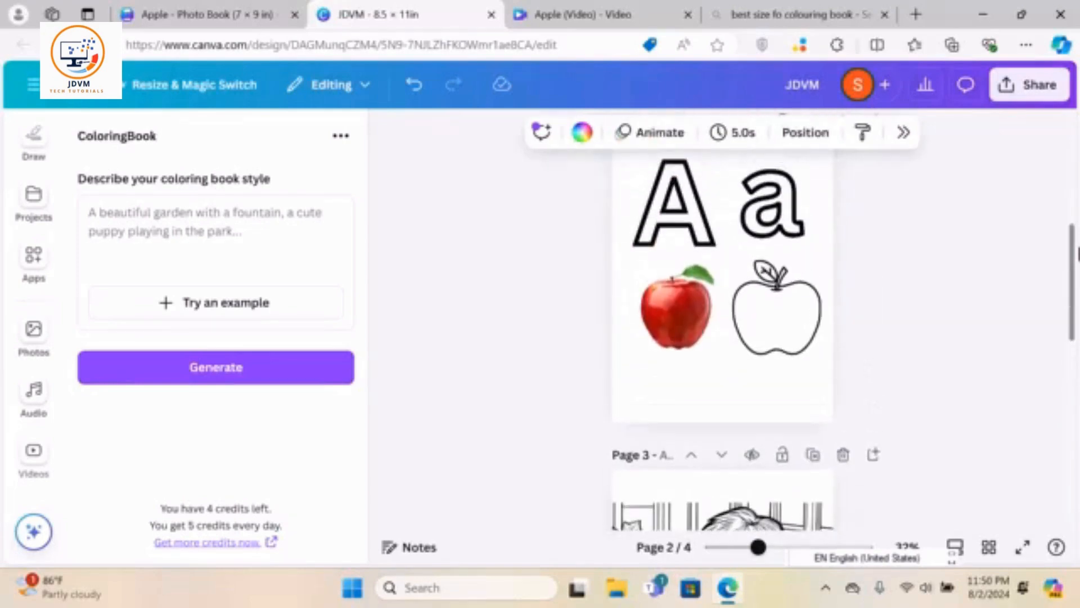
left_click(644, 250)
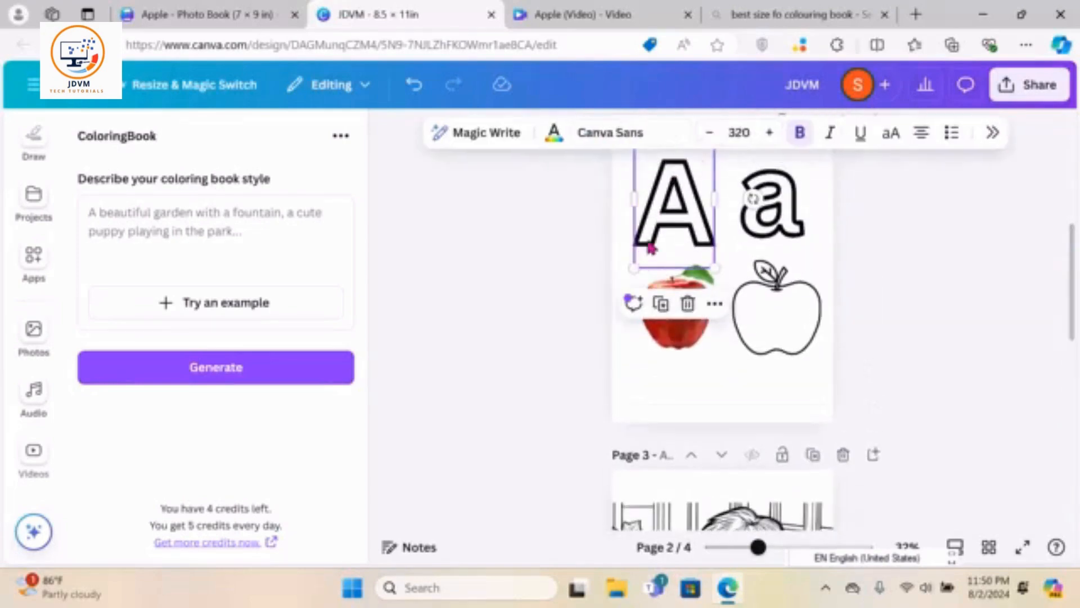
left_click(661, 305)
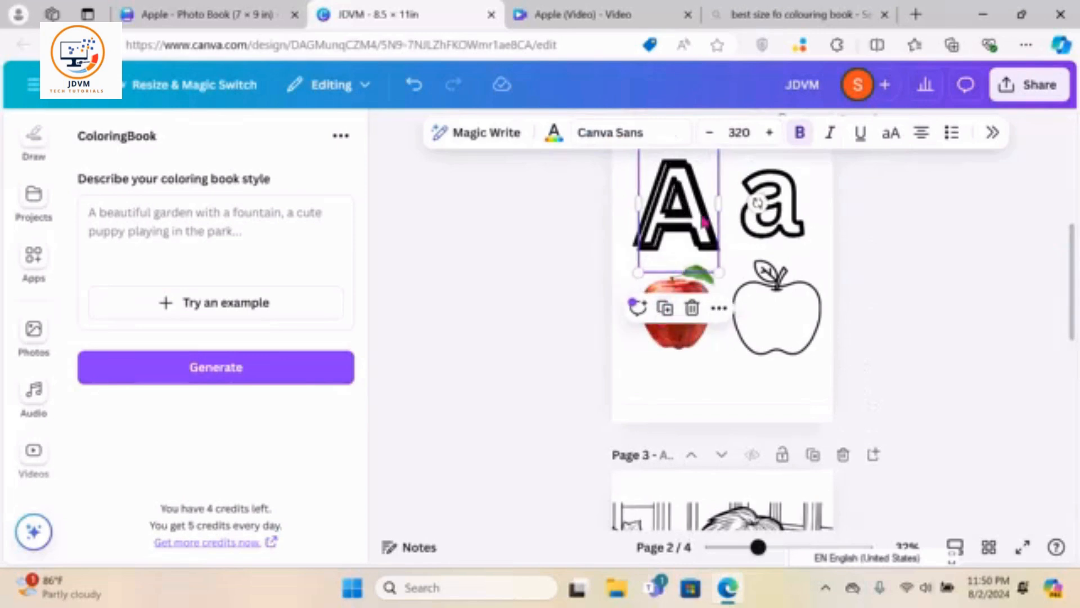
left_click_drag(703, 222, 697, 482)
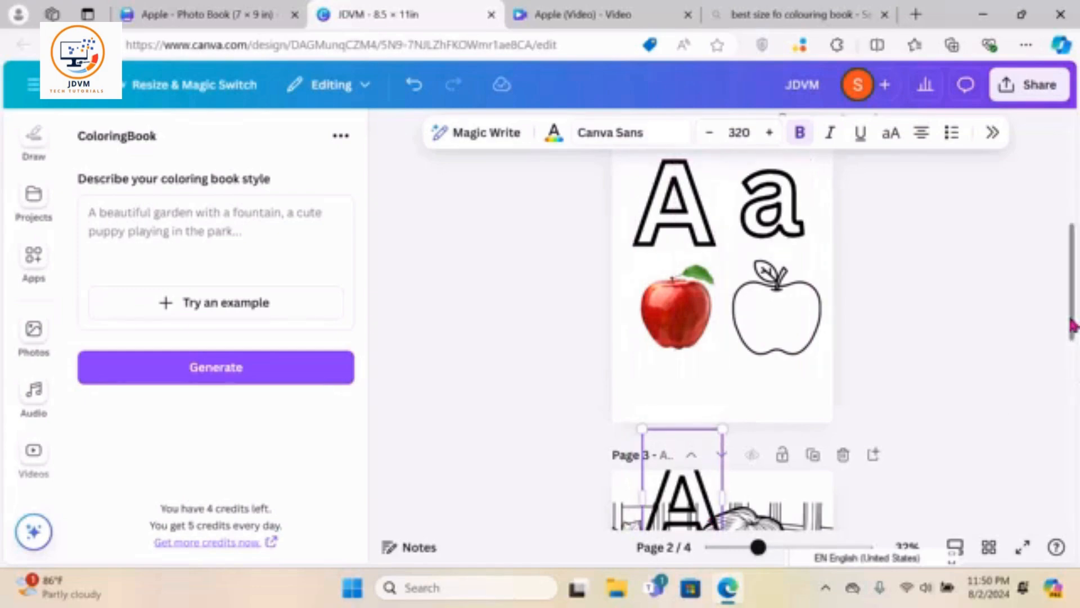
left_click_drag(1068, 317, 1069, 423)
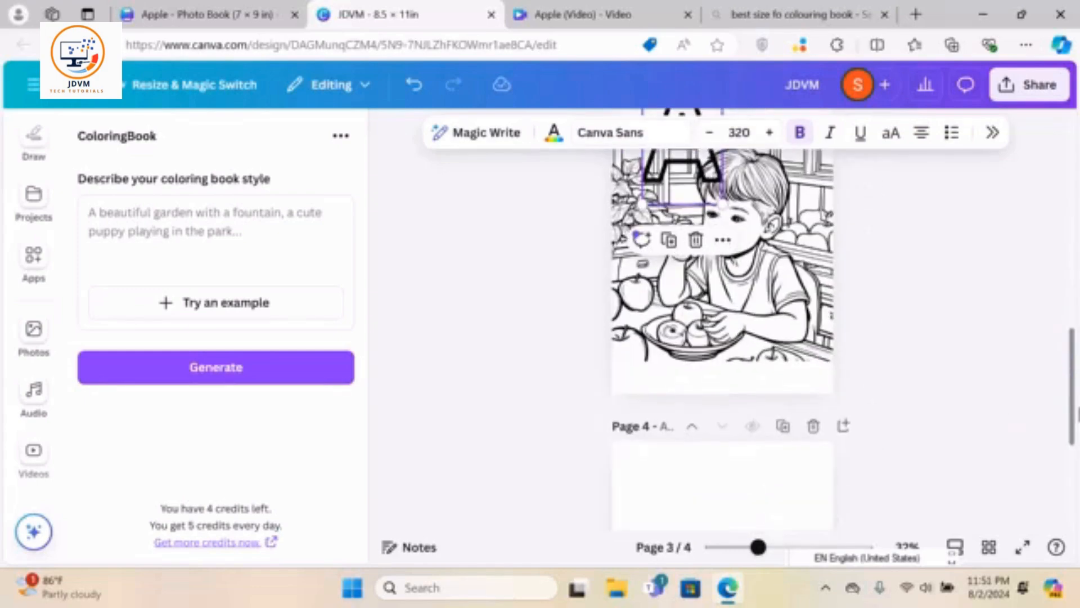
double_click(695, 169)
key("ctrl+c")
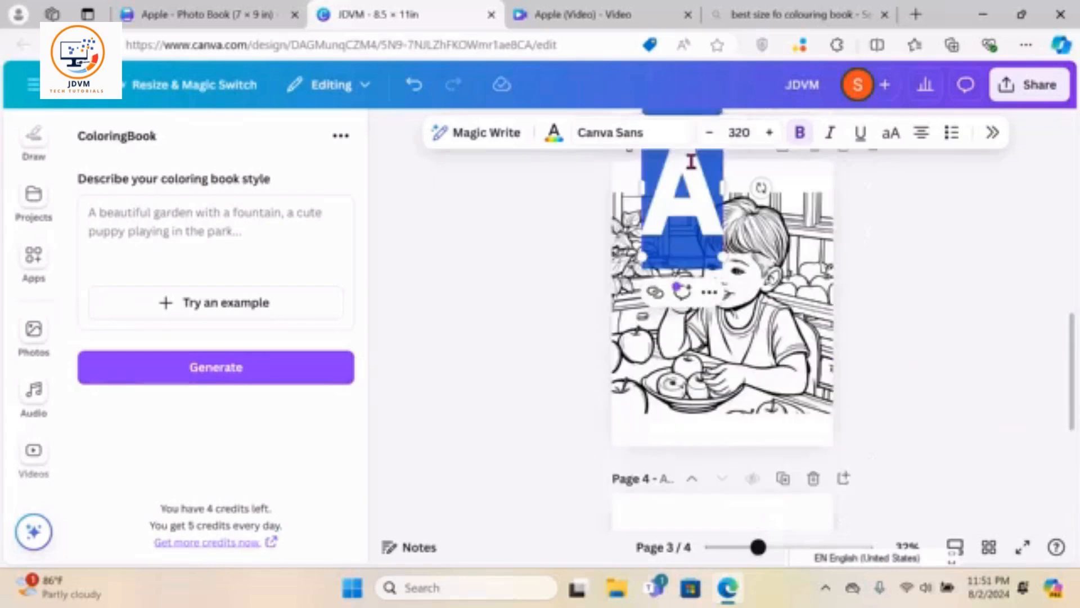
key("BackSpace")
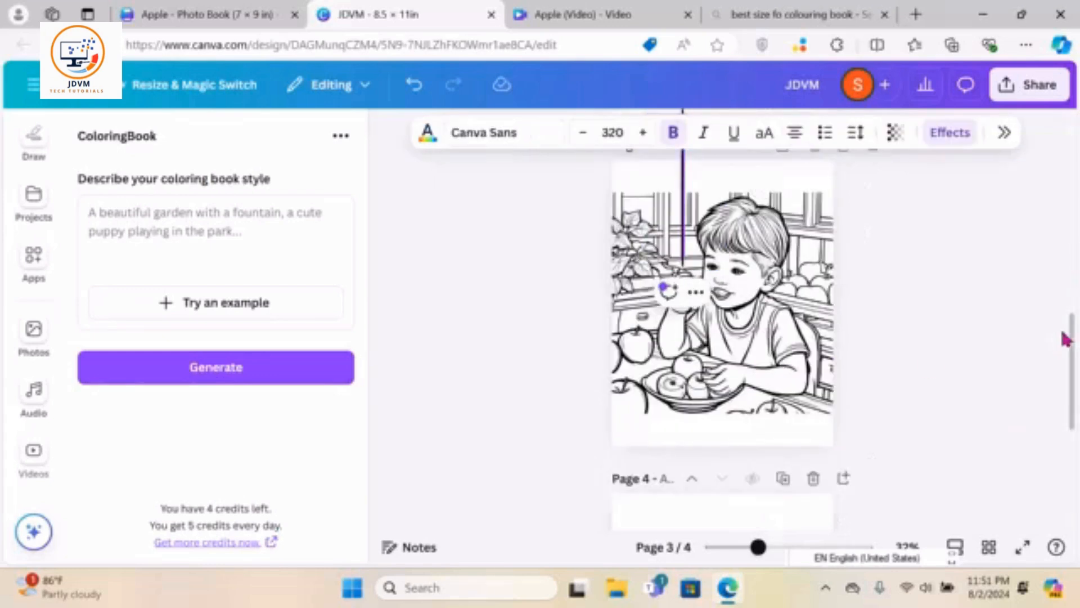
Paste the copied letter A as text onto the blank page 4
left_click_drag(1072, 336, 1073, 393)
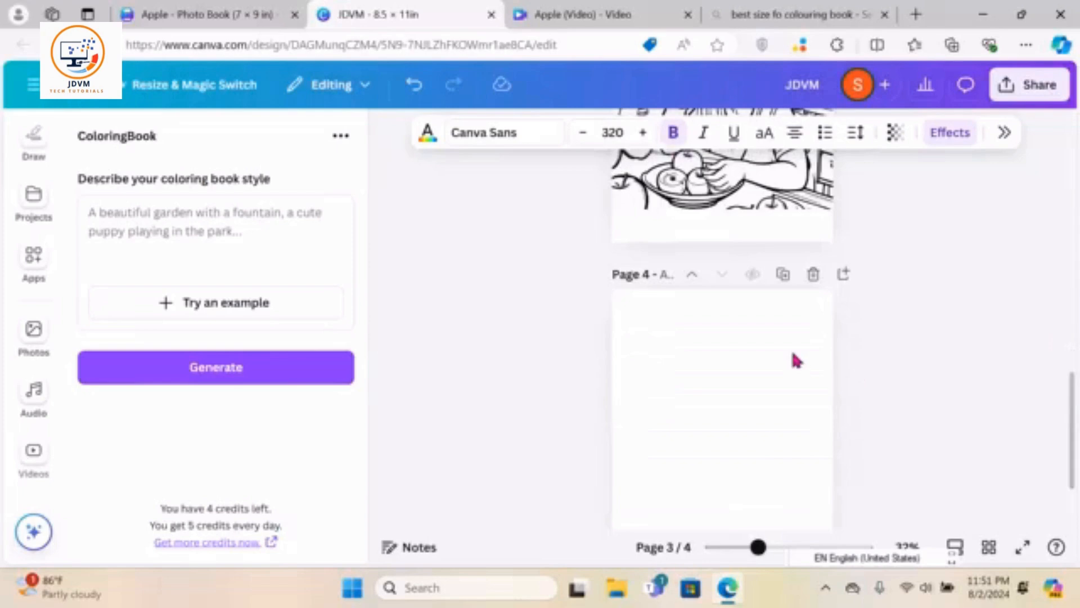
left_click(762, 385)
left_click(759, 388)
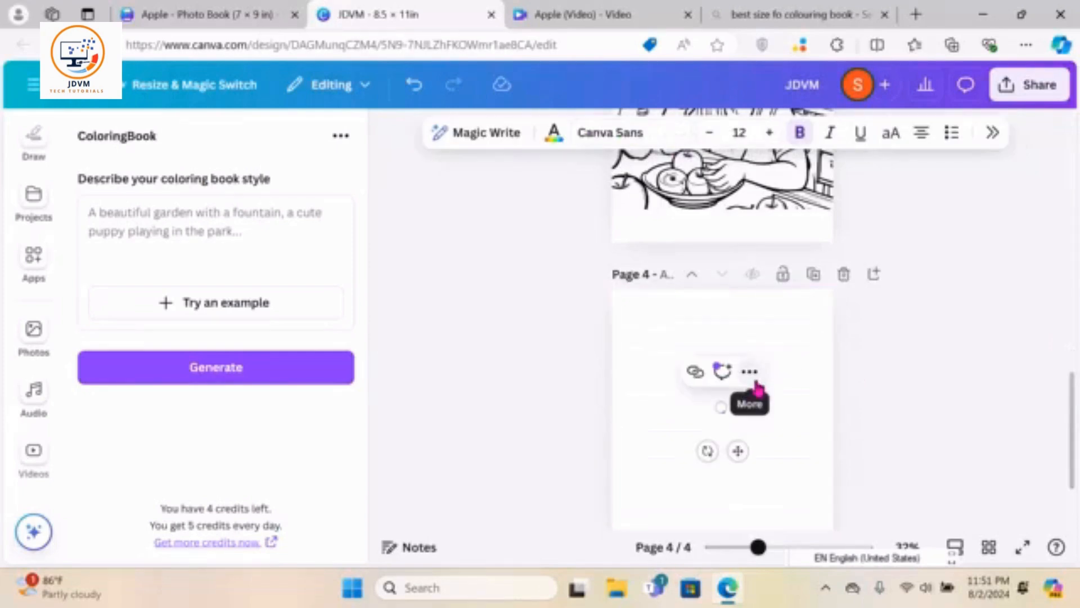
left_click(668, 419)
key("ctrl+a")
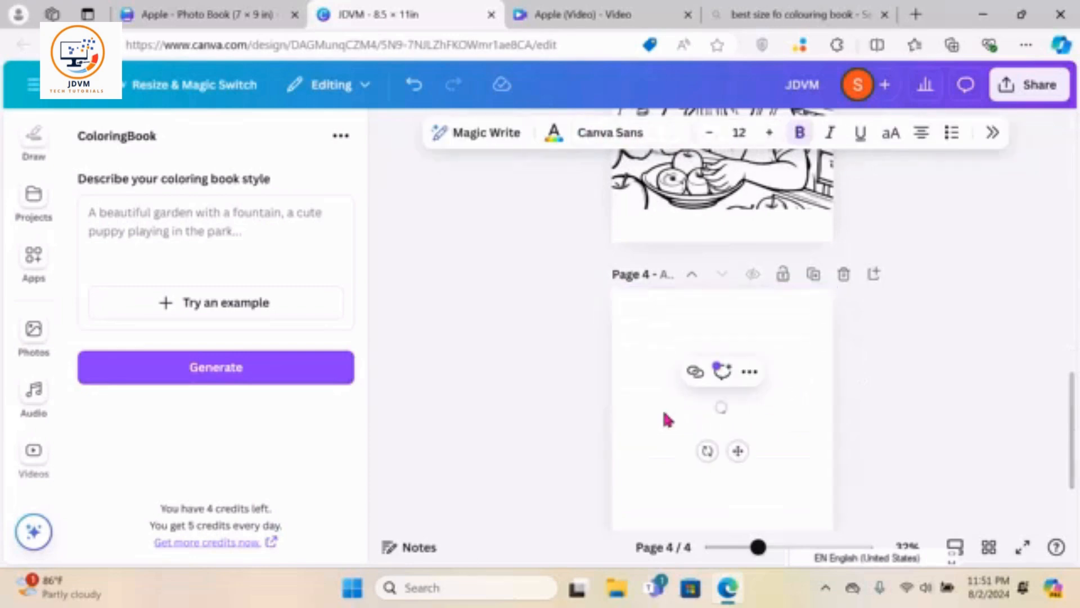
left_click(802, 411)
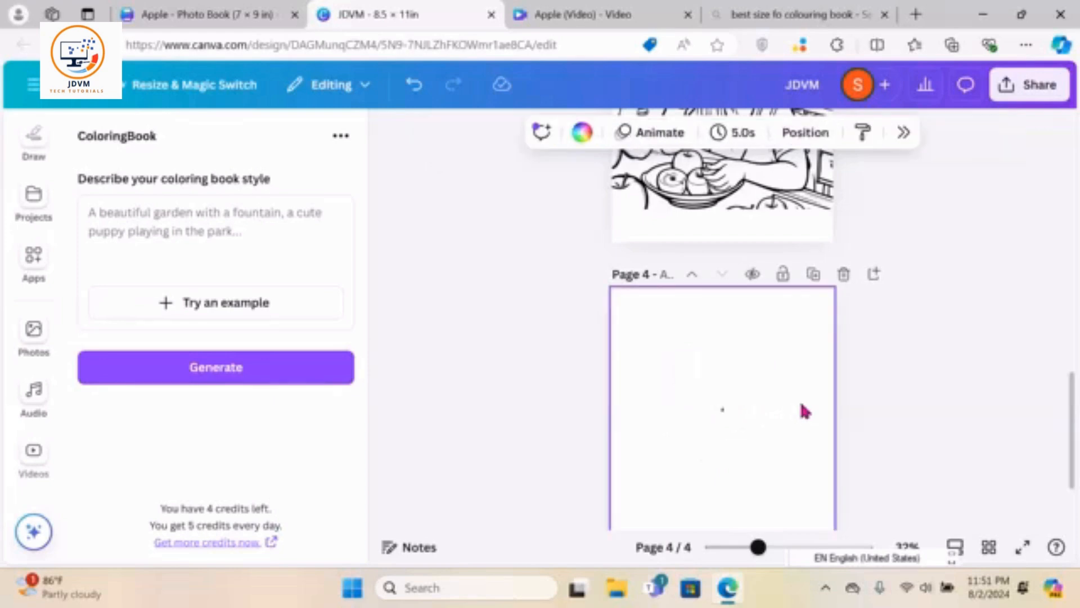
right_click(634, 346)
left_click(681, 430)
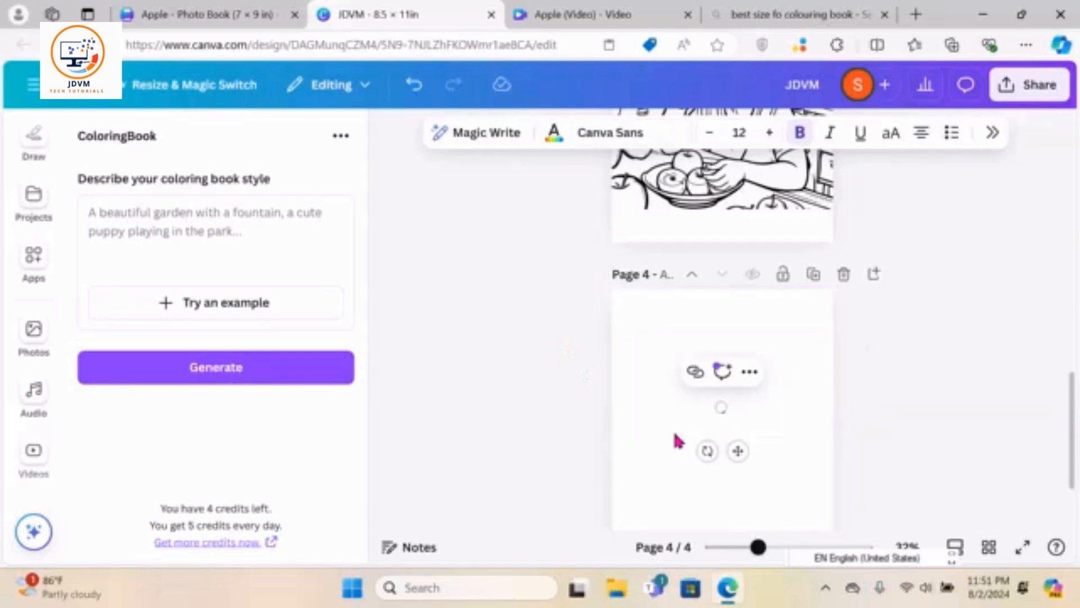
key("ctrl+z")
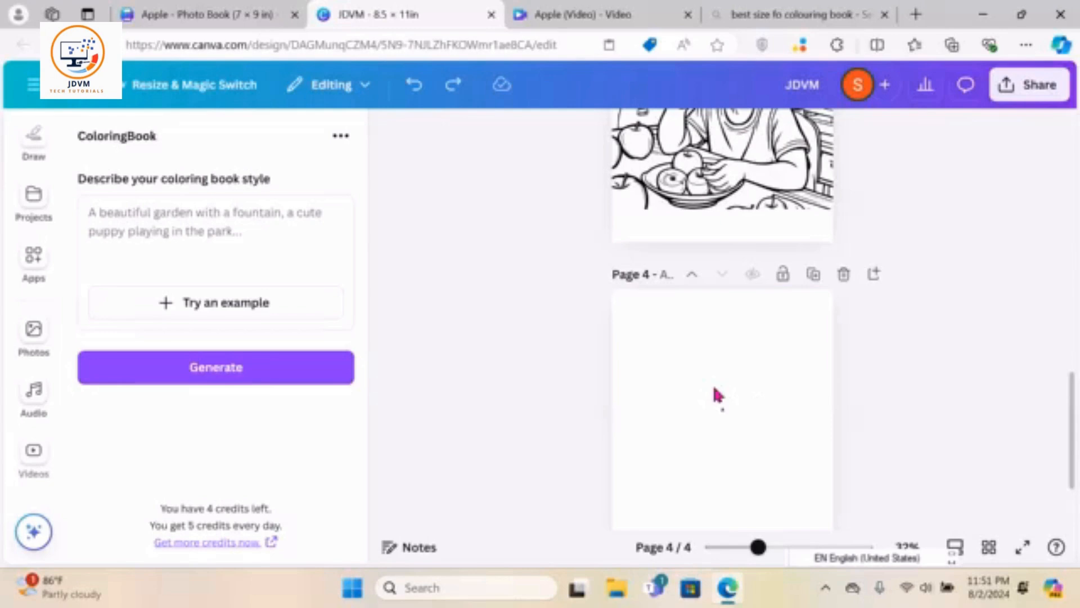
Copy the whole outlined capital A text box from page 2 and paste it onto page 4
left_click_drag(1071, 385, 1039, 213)
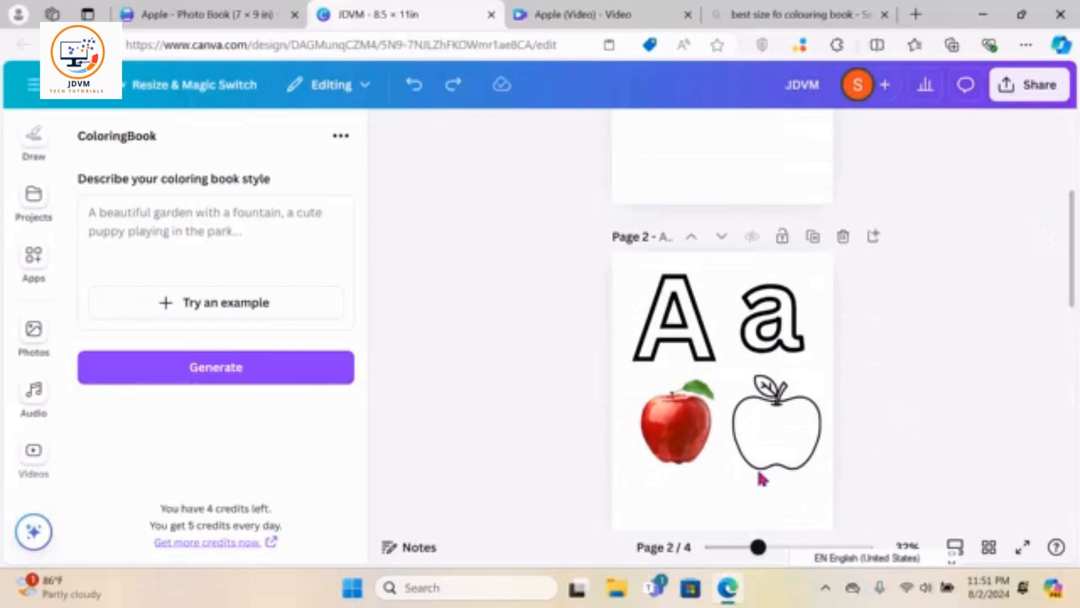
left_click(693, 338)
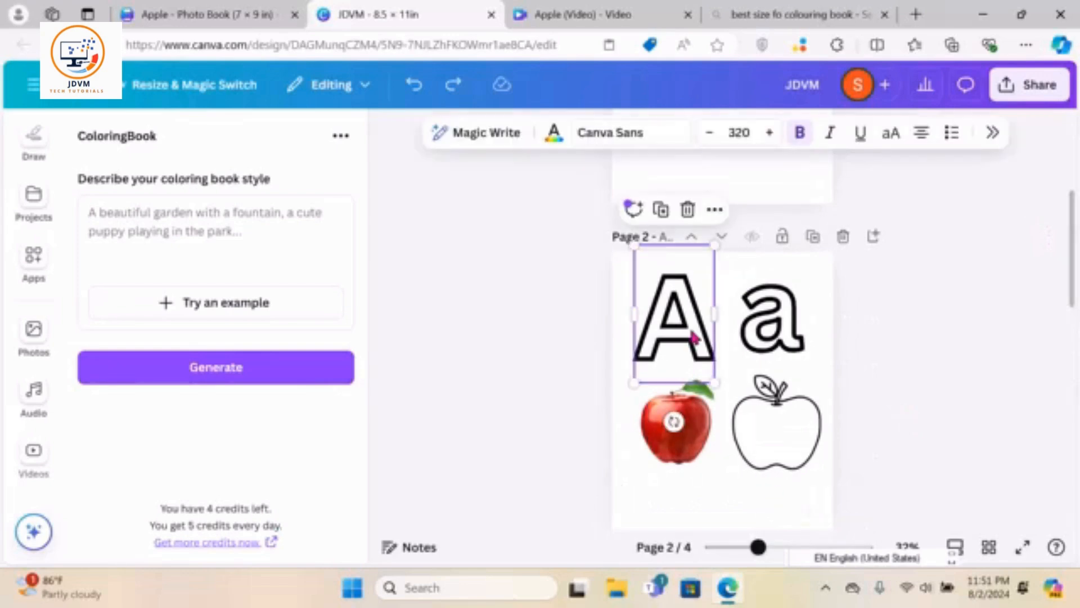
left_click_drag(1068, 248, 1078, 447)
left_click(741, 378)
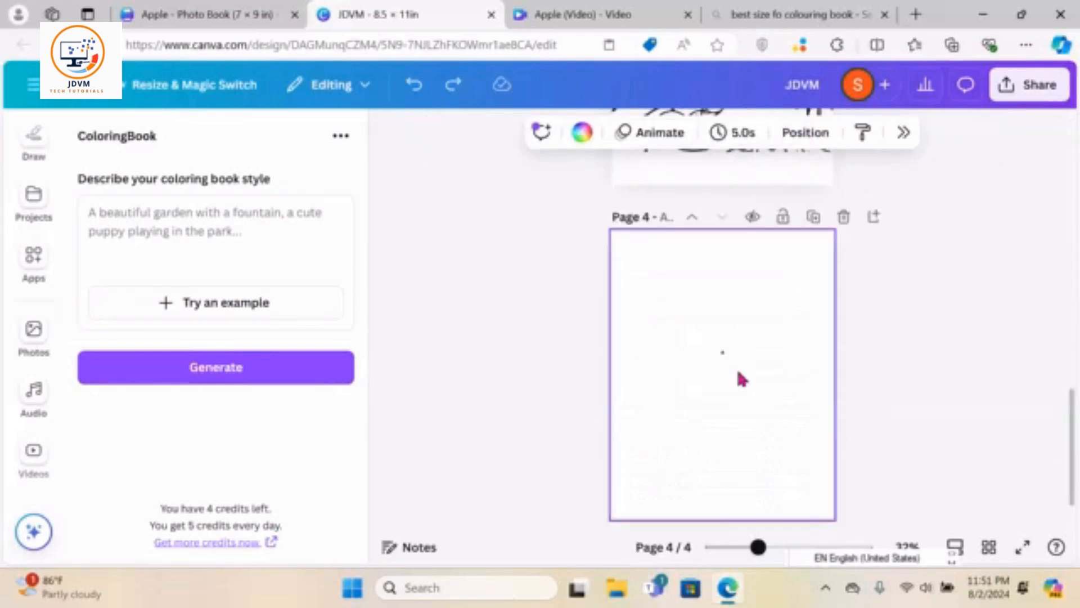
key("ctrl+v")
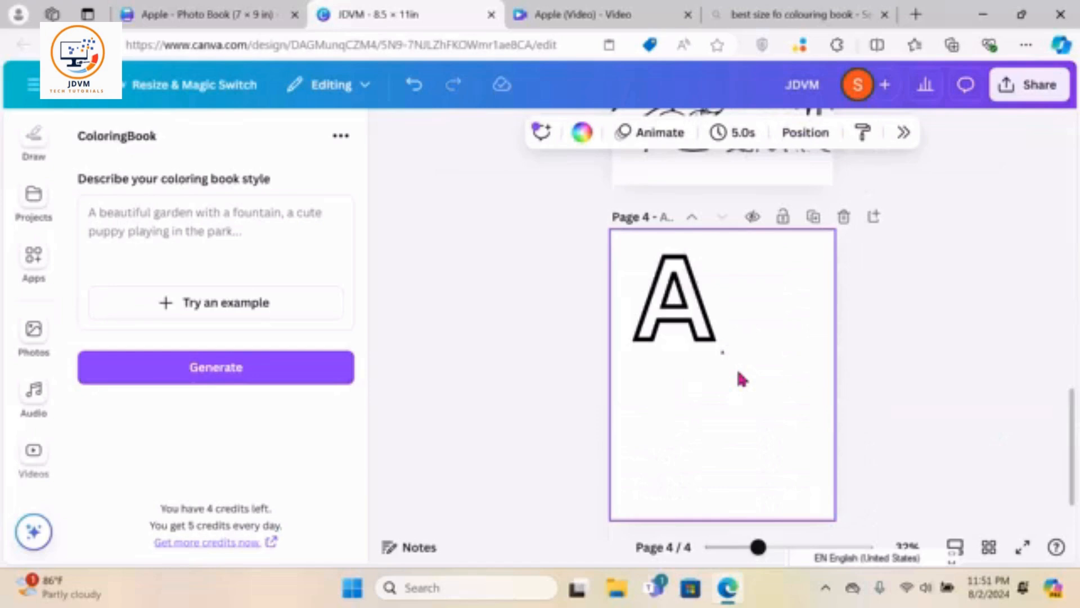
Change the pasted outlined letter on page 4 to B and duplicate its text box
double_click(679, 328)
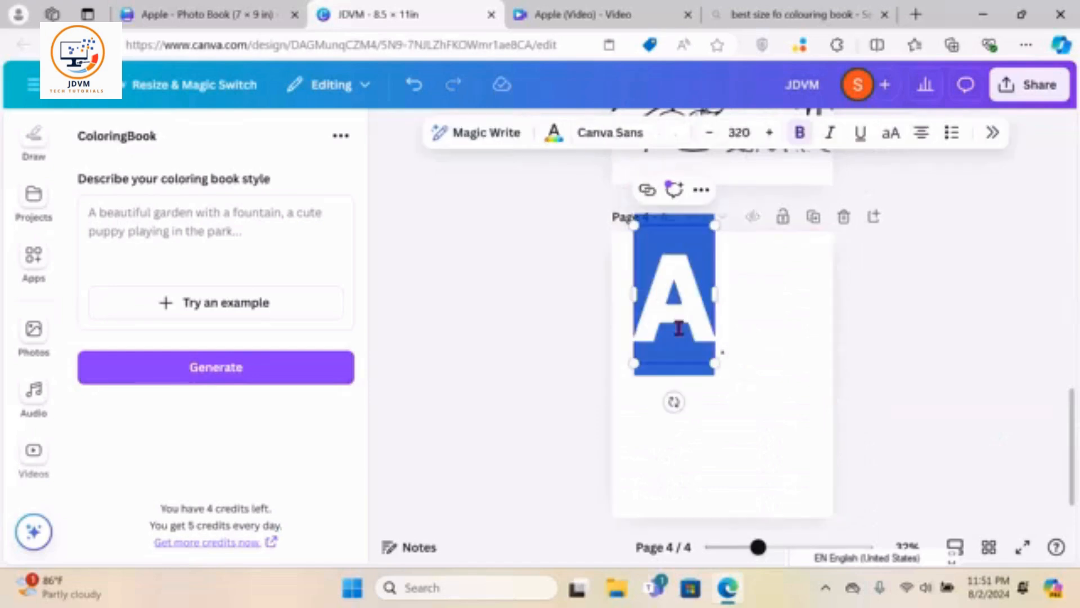
type("B")
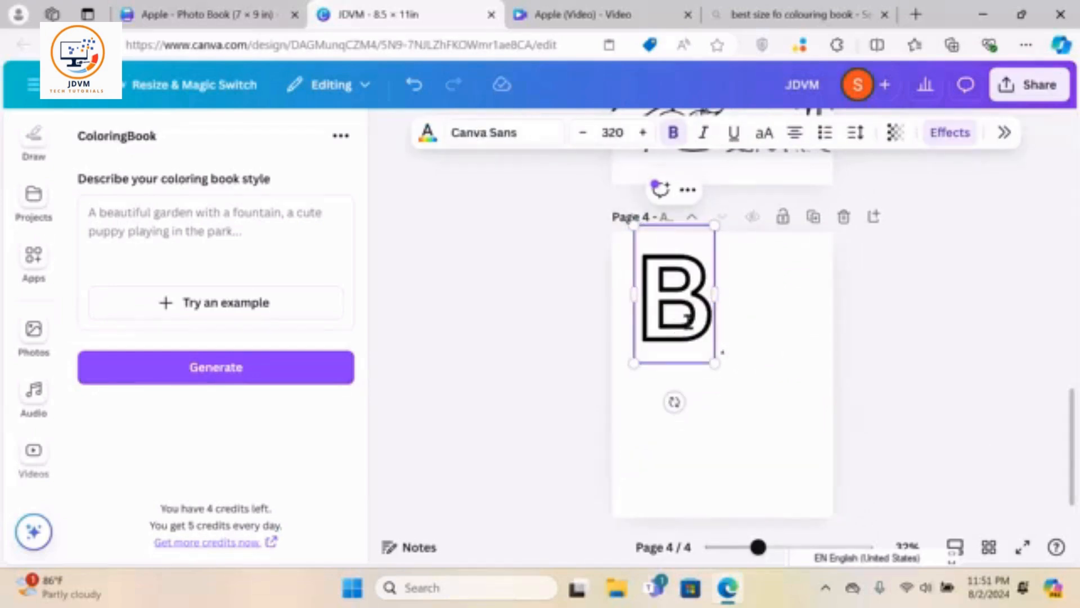
left_click(757, 313)
left_click(692, 309)
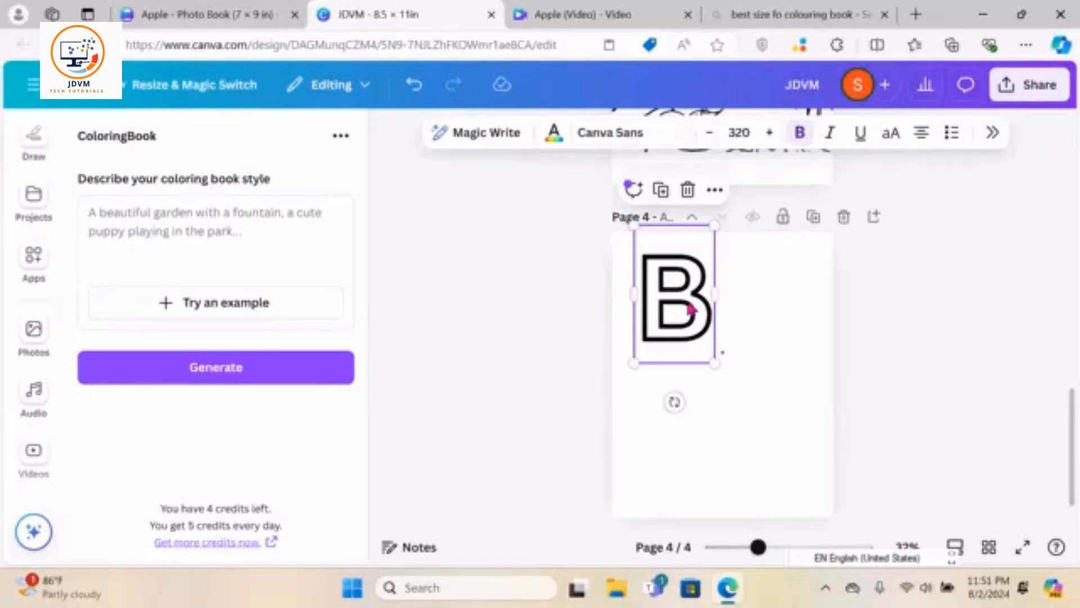
left_click(663, 194)
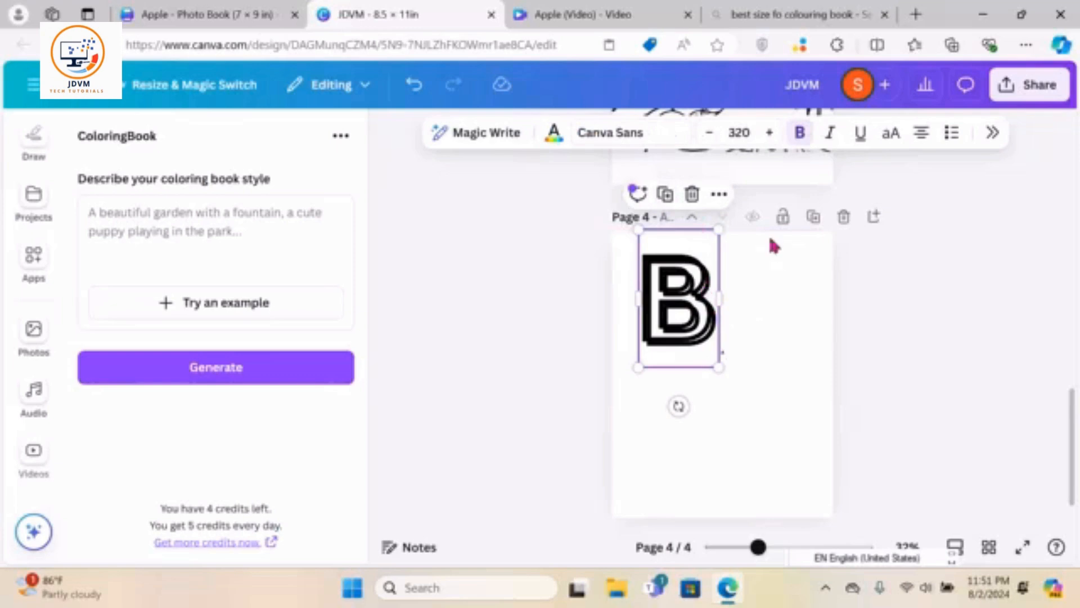
Move the duplicated outlined B beside the original on page 4 and change it to lowercase b
left_click_drag(706, 278, 820, 281)
double_click(799, 302)
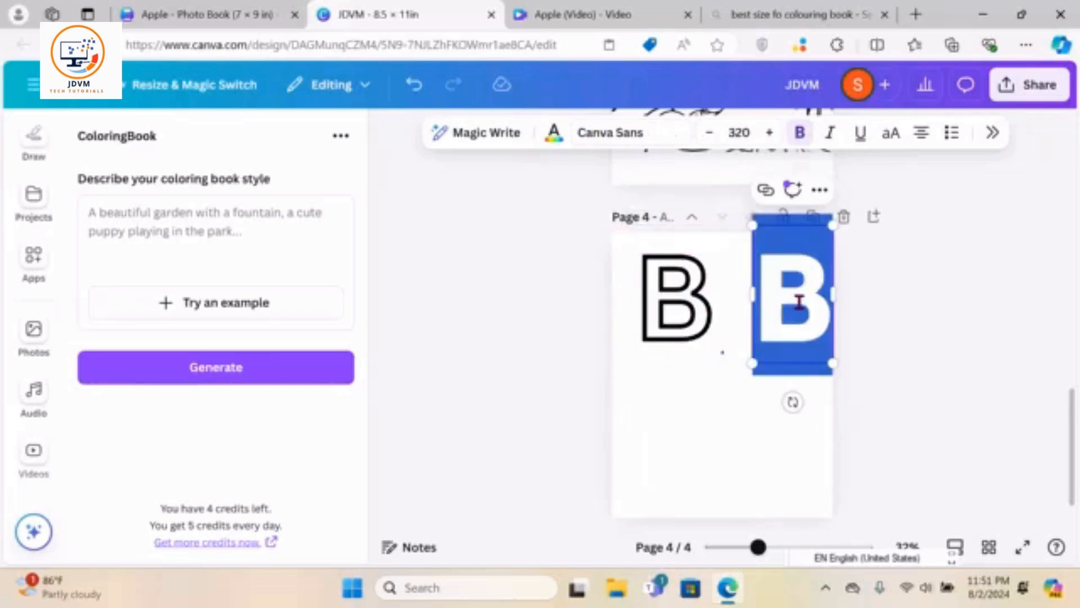
type("b")
left_click(910, 308)
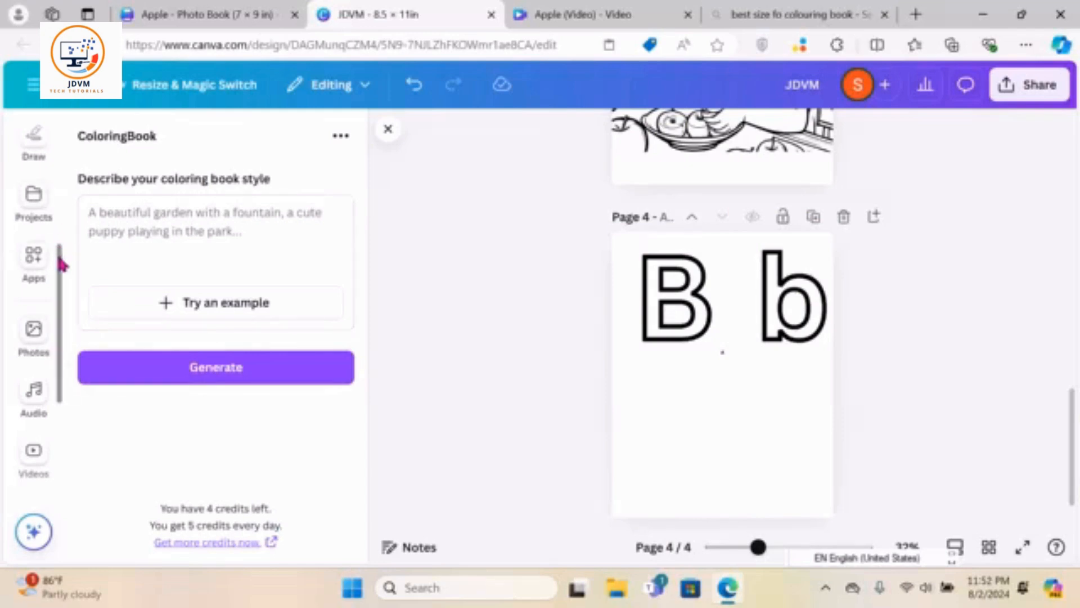
Search the elements library for "ball" and show all matching graphics
scroll(62, 262, "up", 3)
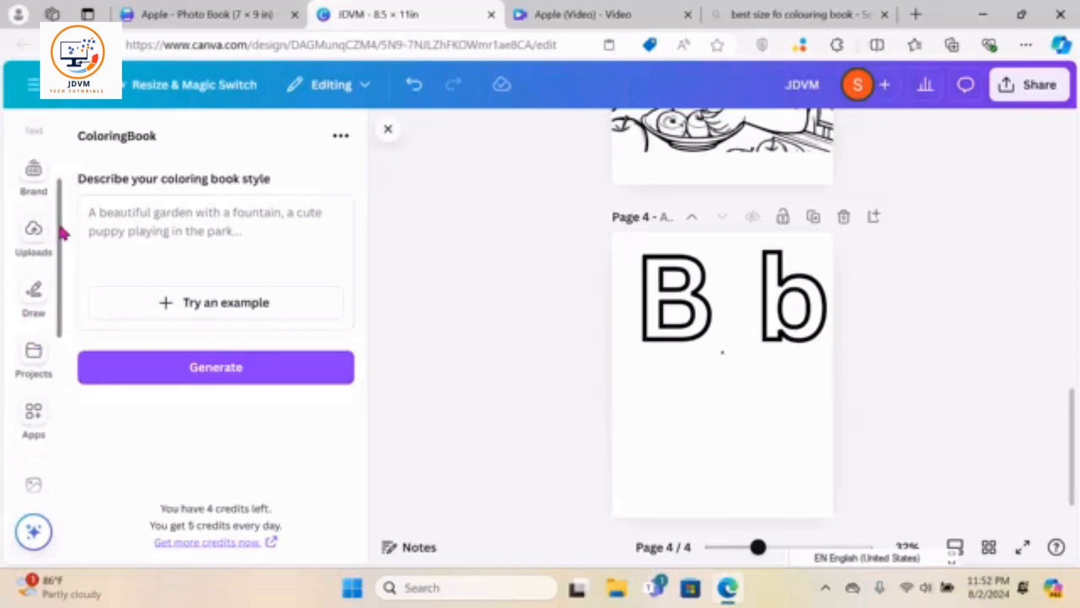
scroll(61, 242, "up", 2)
left_click(34, 168)
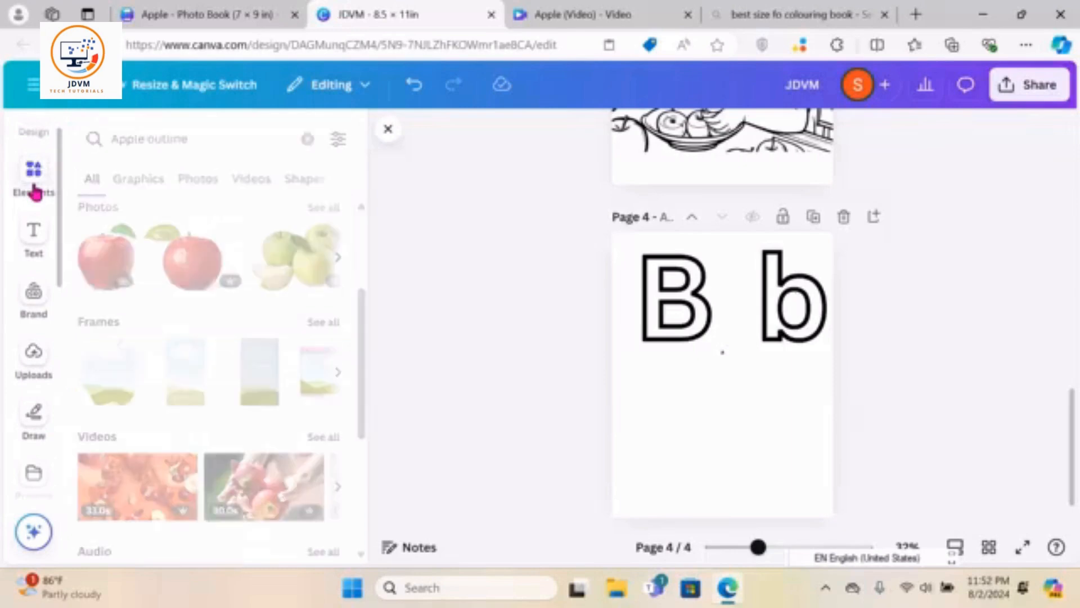
left_click_drag(196, 138, 93, 139)
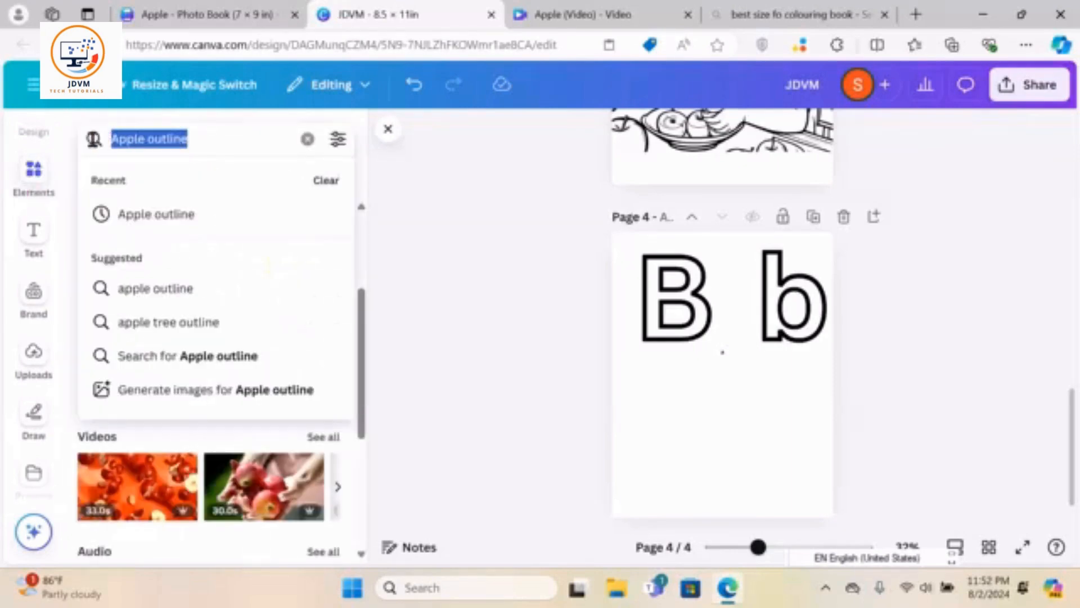
type("ball")
key("Return")
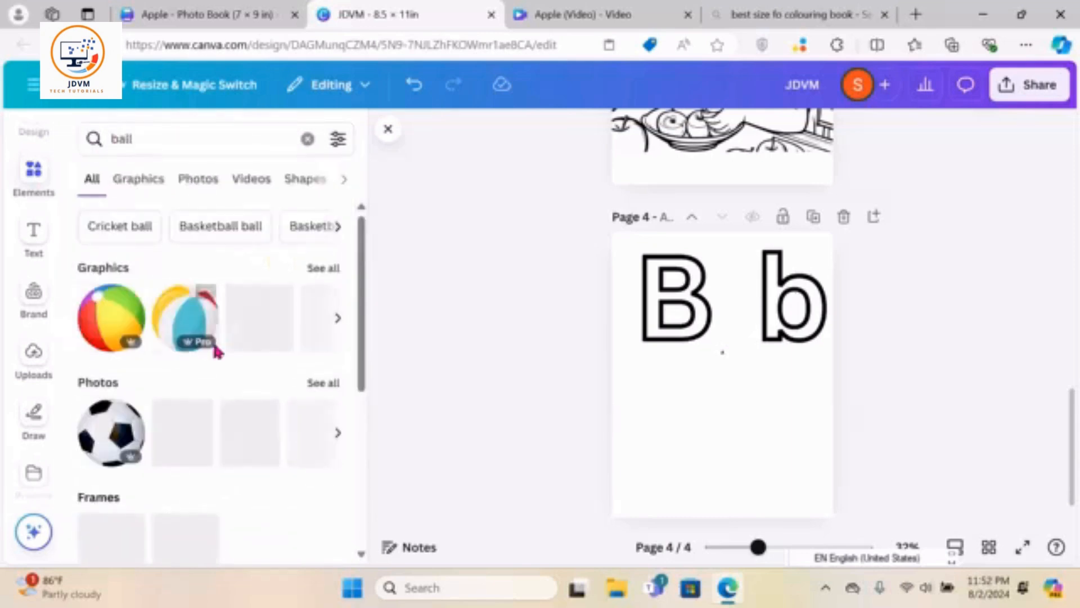
left_click(321, 270)
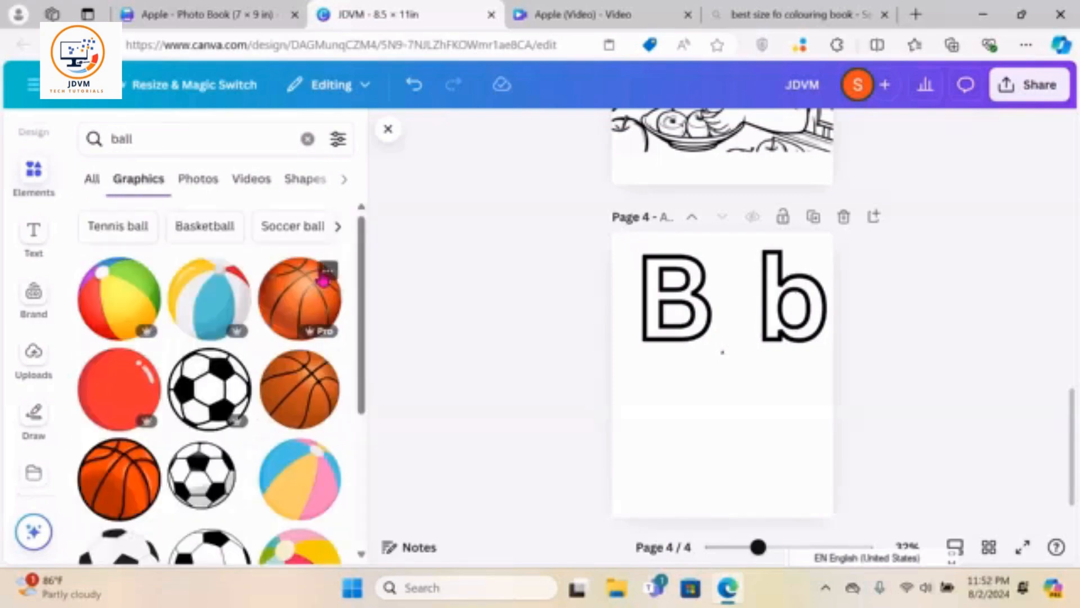
Place an outline beach ball below the capital B and a multicolored beach ball below the lowercase b on page 4
scroll(369, 270, "down", 6)
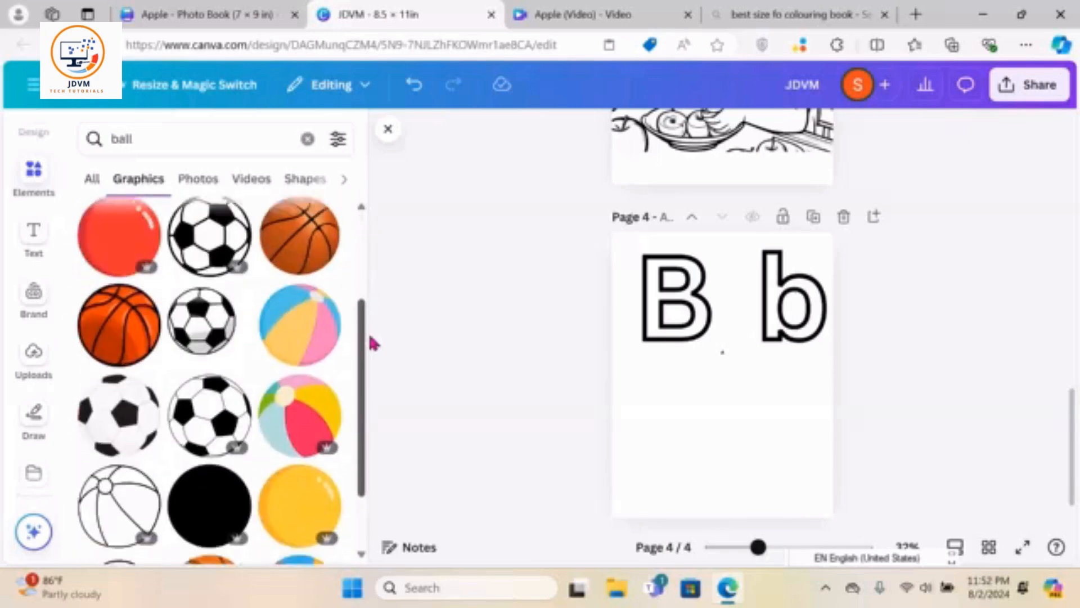
left_click_drag(370, 368, 369, 345)
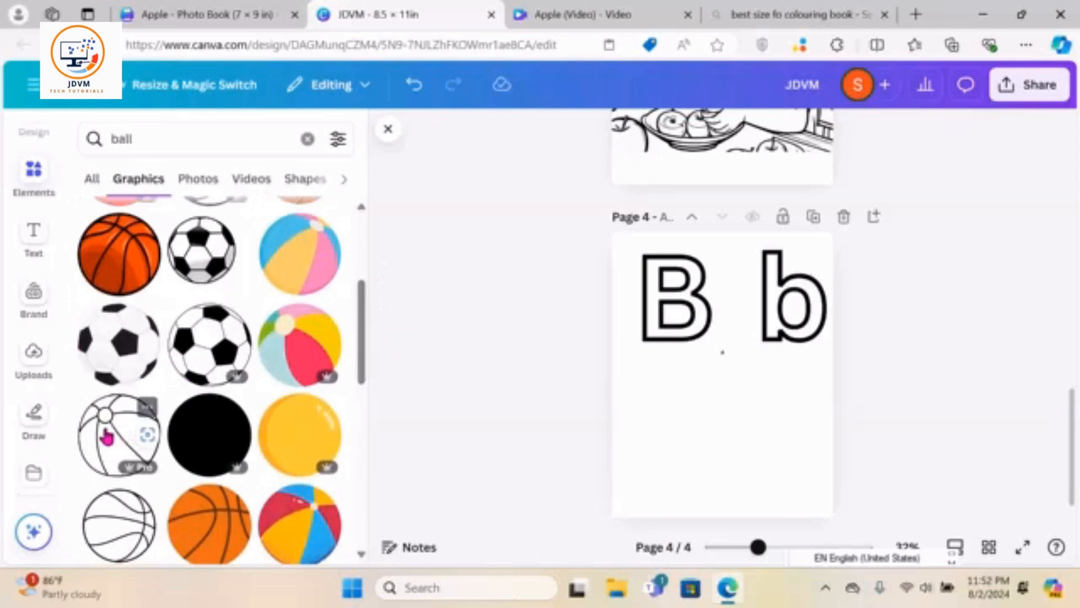
left_click(107, 436)
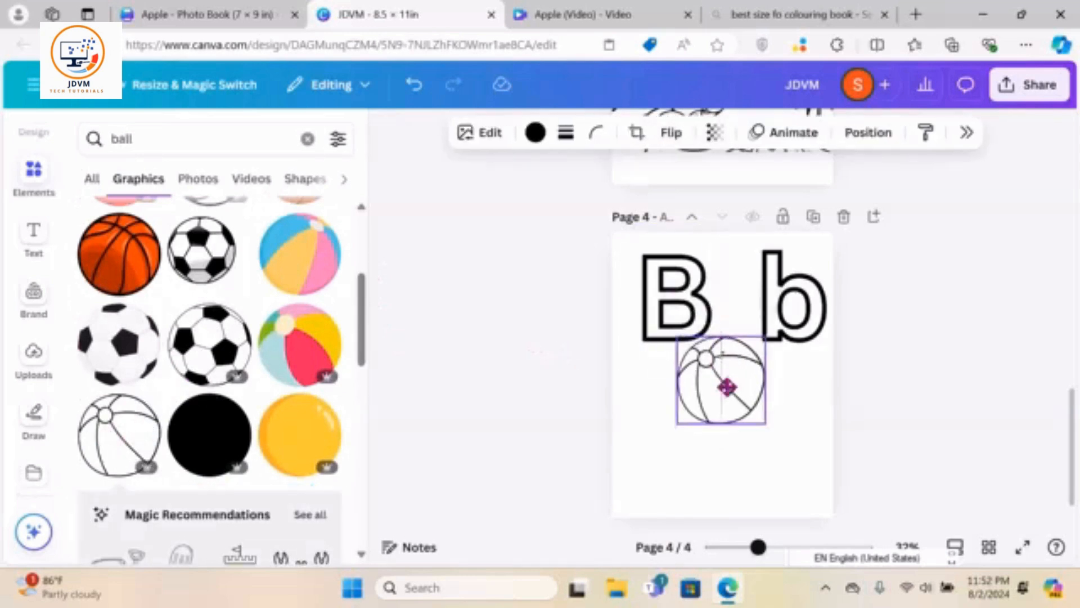
left_click_drag(726, 387, 680, 413)
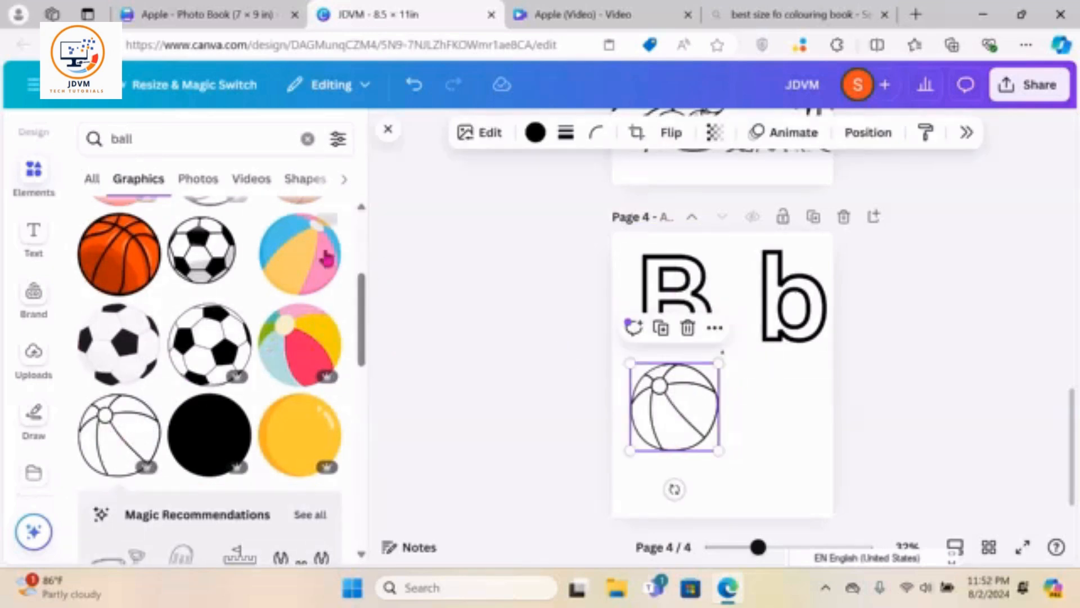
left_click(326, 345)
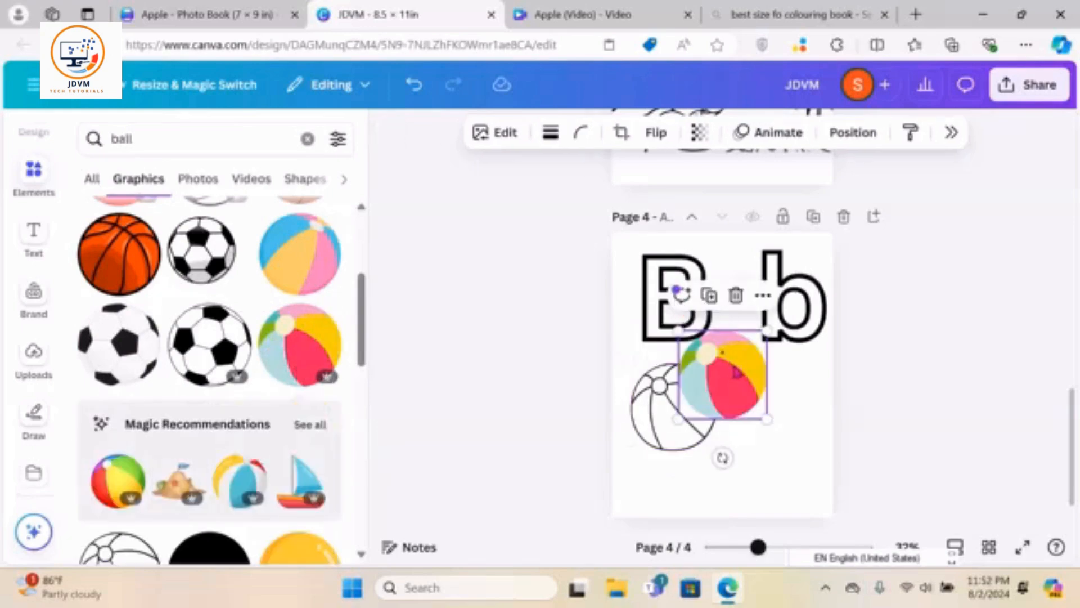
left_click_drag(736, 372, 788, 383)
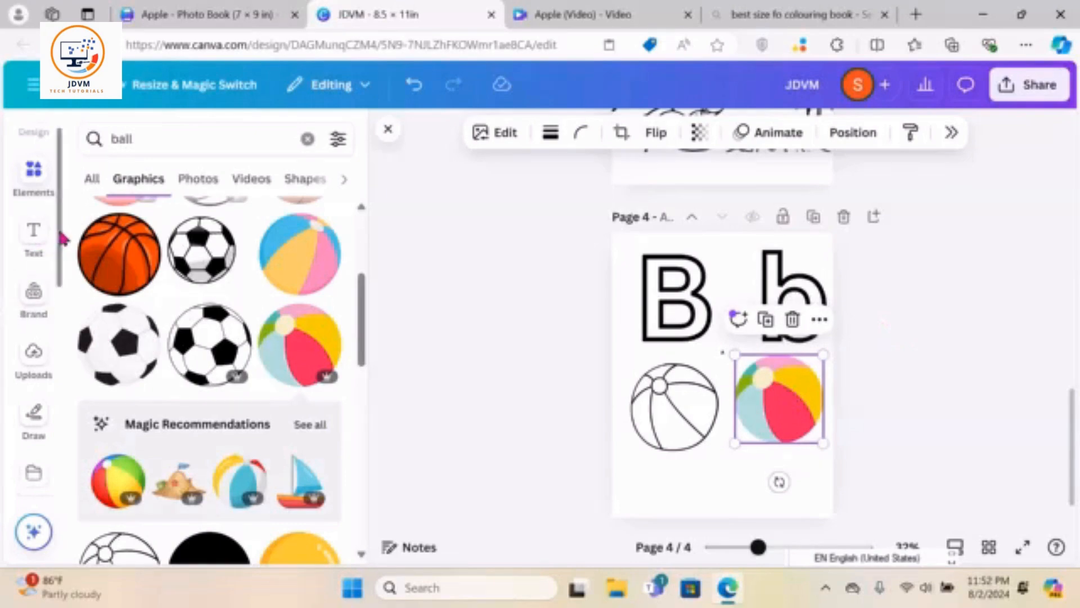
Open the ColoringBook image generator from the apps found for "colouring"
scroll(56, 241, "down", 4)
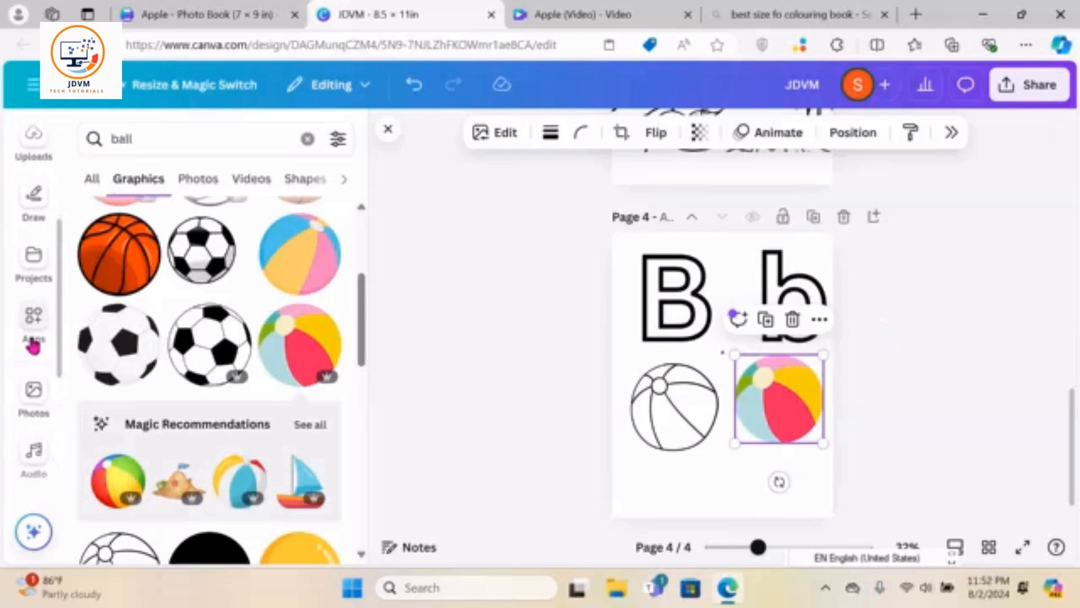
left_click(34, 338)
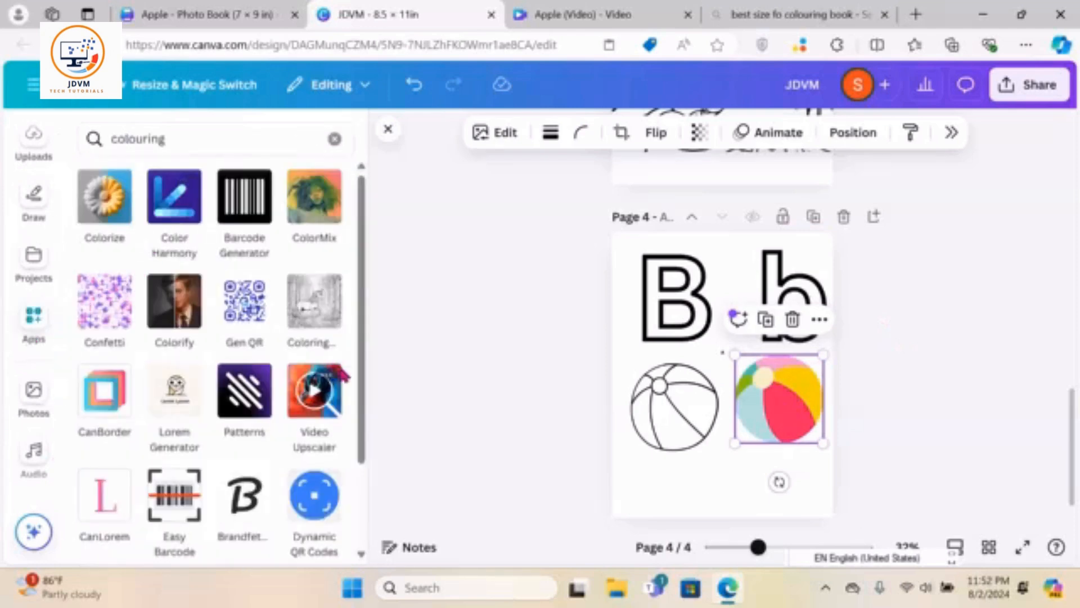
left_click(312, 313)
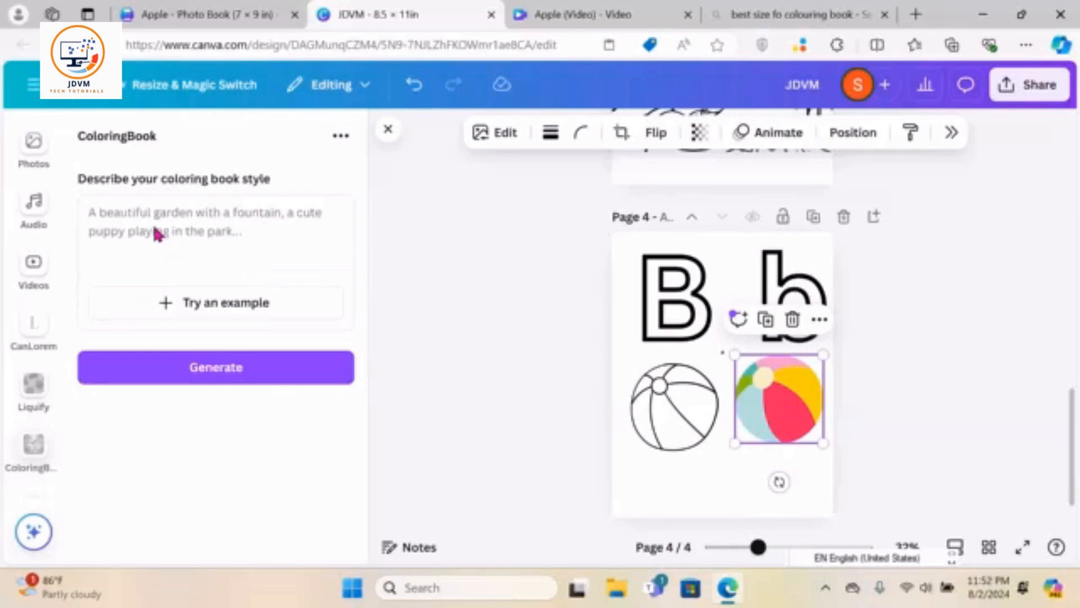
Generate a coloring picture from the description "a kid playing with football"
left_click(123, 221)
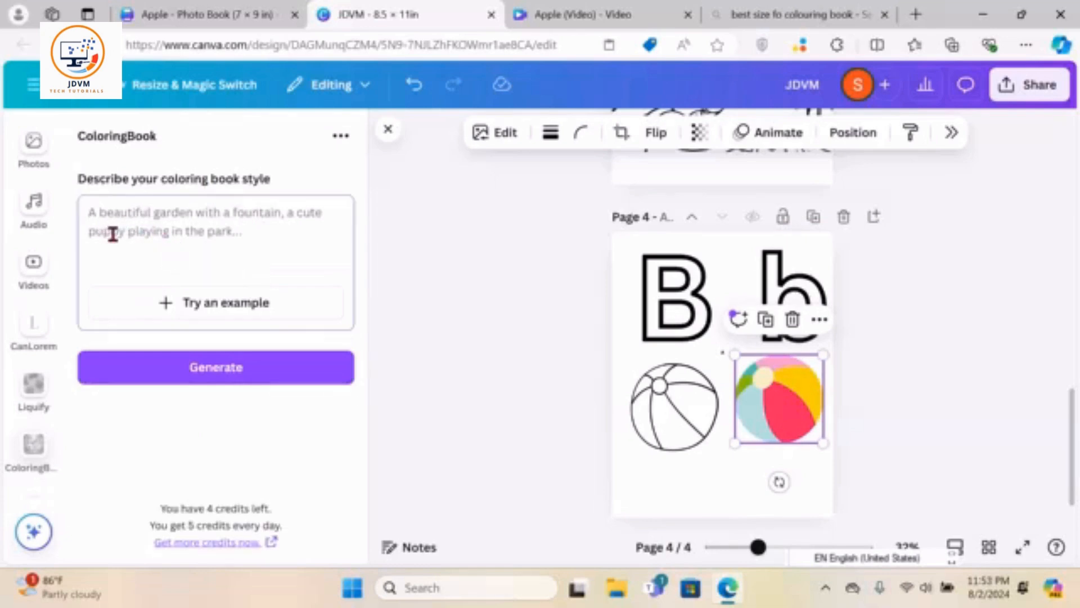
type("a kid playing with football")
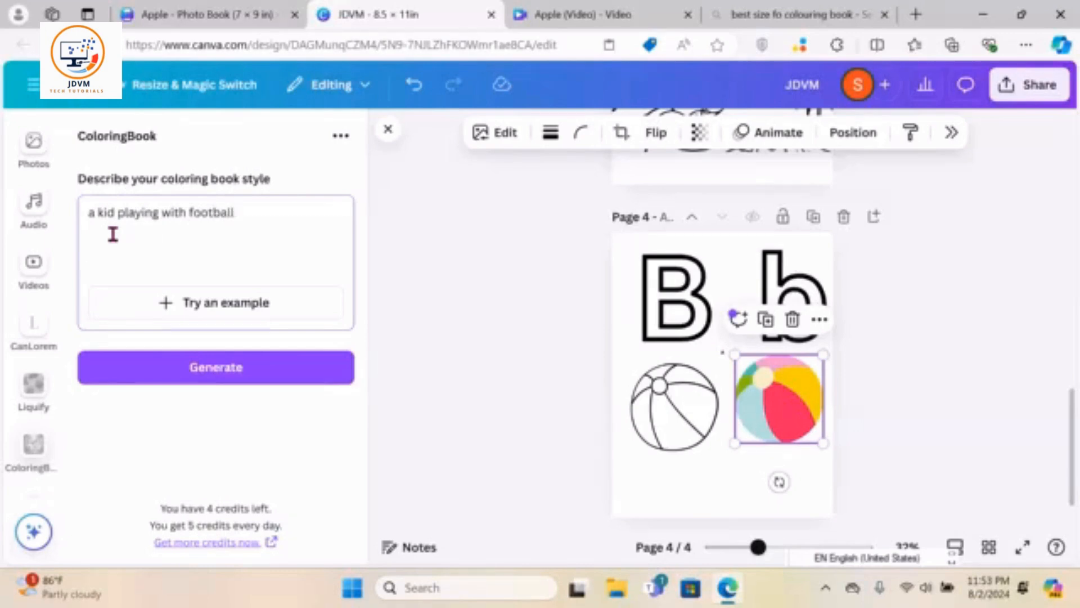
left_click(217, 373)
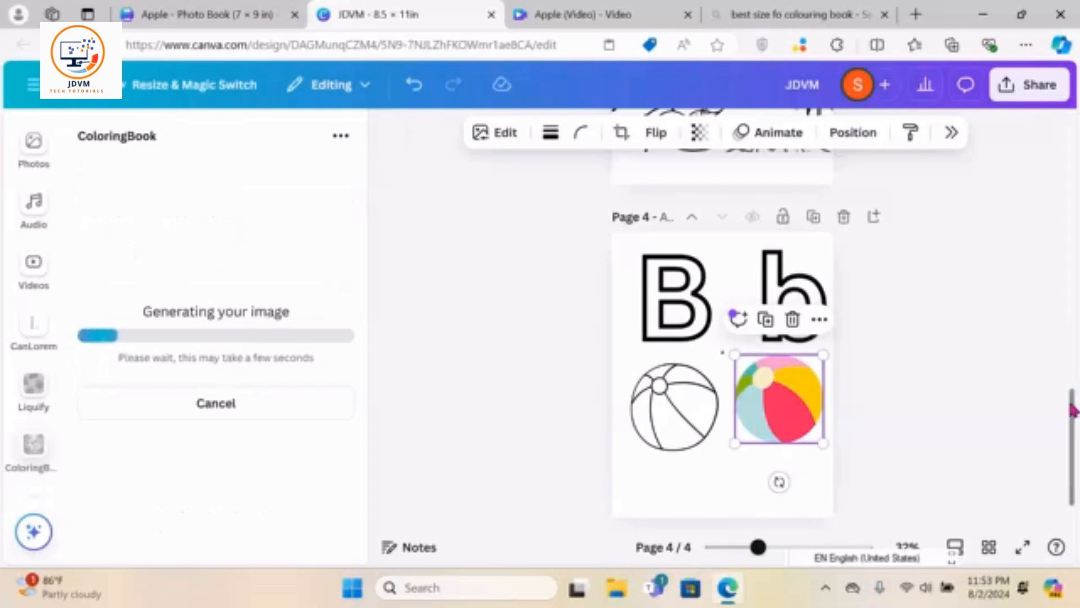
Add a blank page 5 after page 4, then enlarge the generated football picture and delete it
scroll(1071, 405, "down", 1)
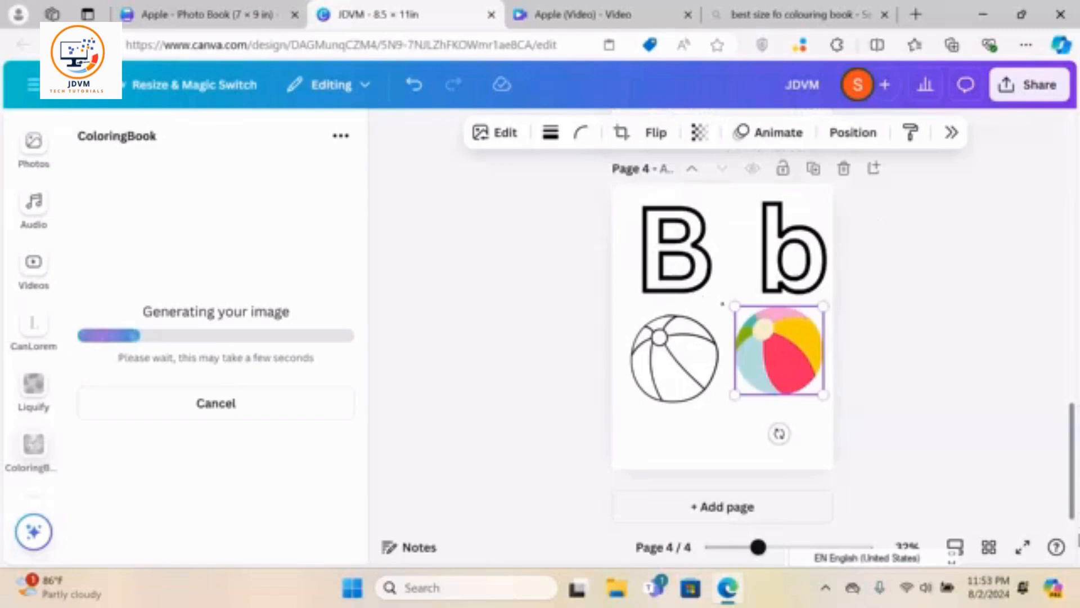
left_click(709, 513)
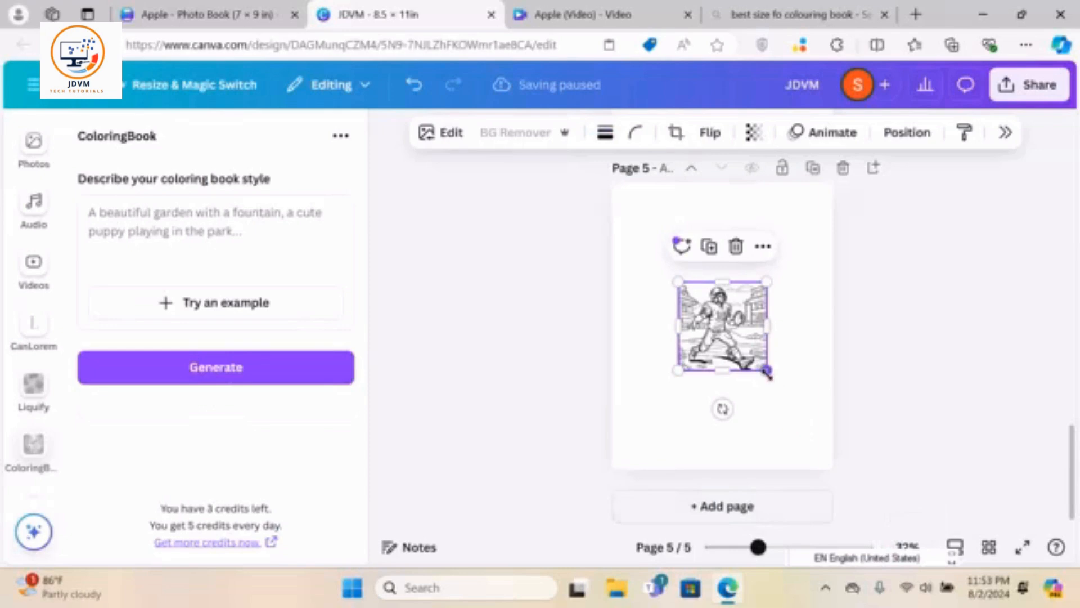
left_click_drag(768, 373, 833, 436)
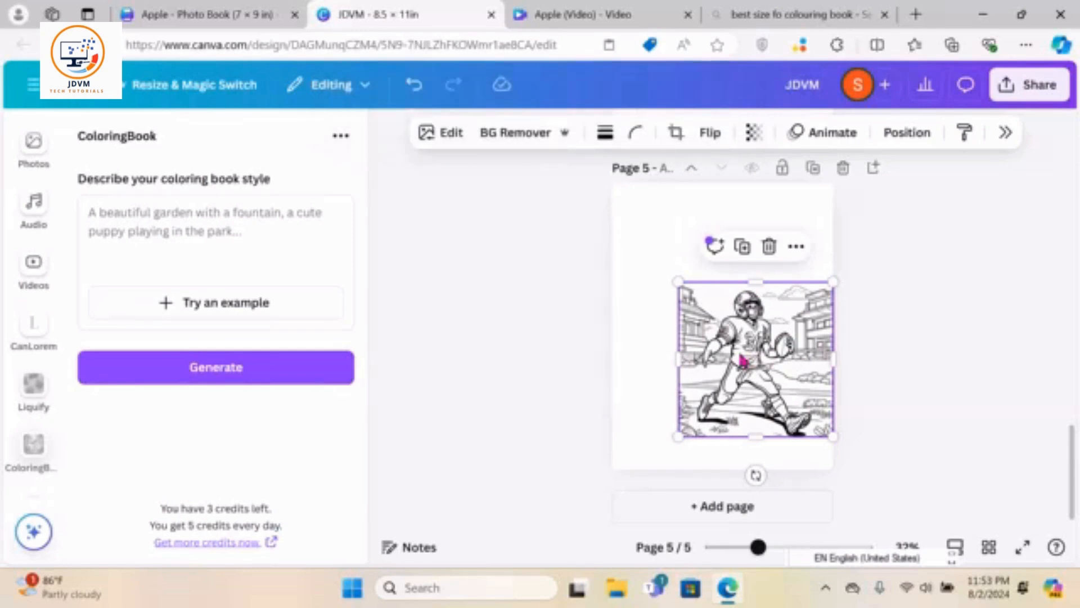
key("Delete")
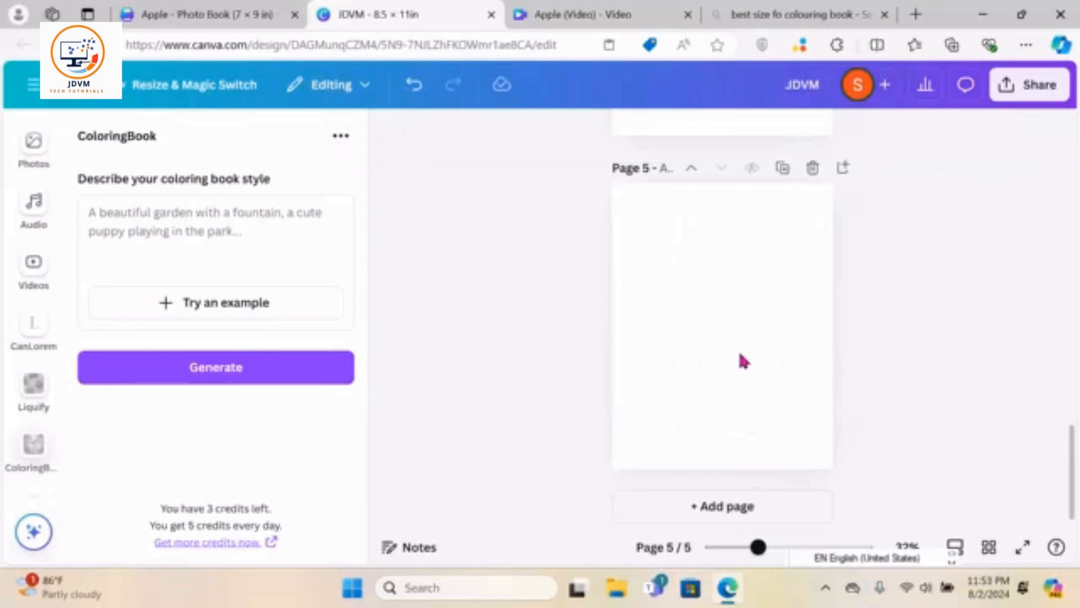
Generate a coloring picture from "a kid playing with a big ball" and enlarge it to nearly the full width of page 5
left_click(159, 222)
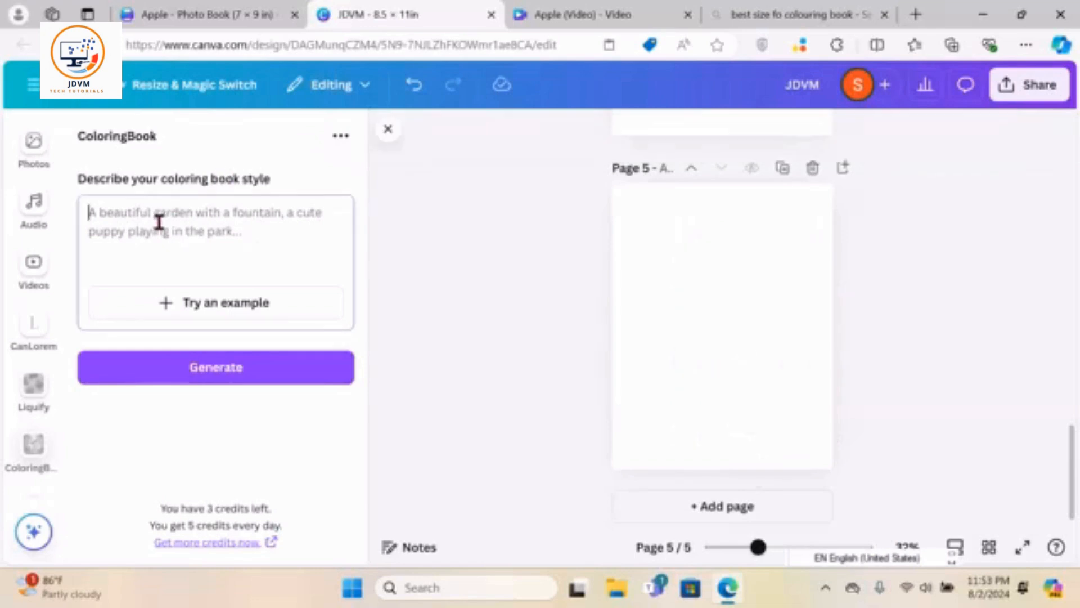
type("a kid playing with ball")
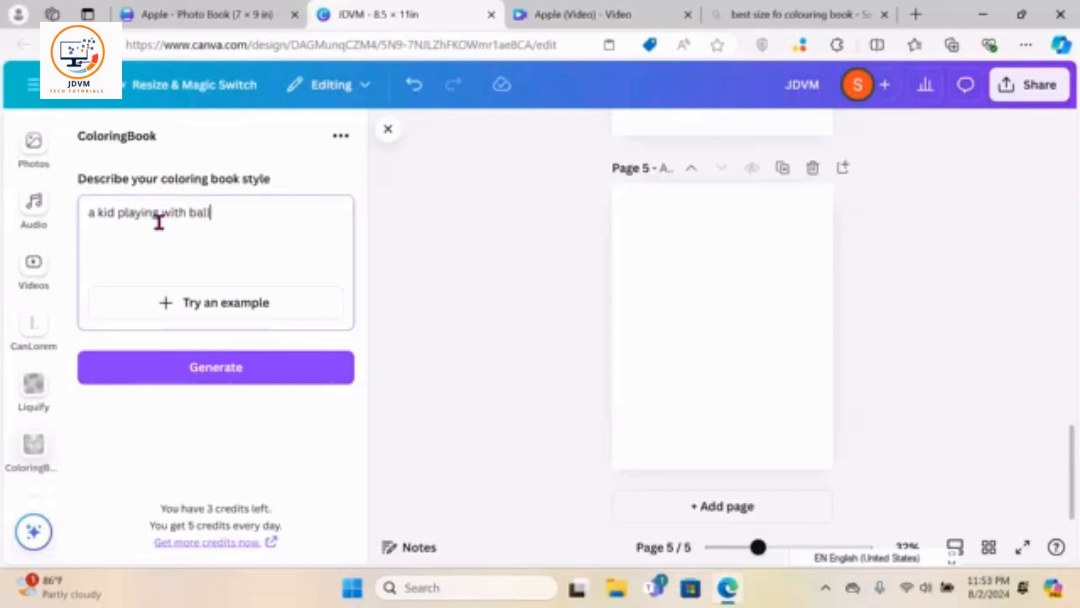
left_click(190, 213)
type("a big")
left_click(218, 375)
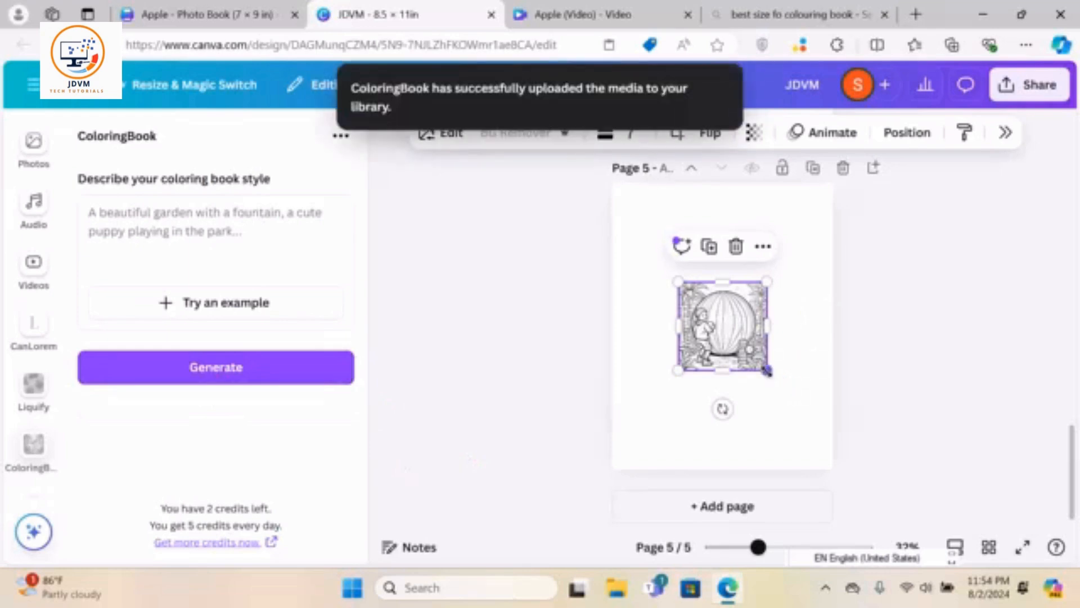
left_click_drag(767, 369, 827, 432)
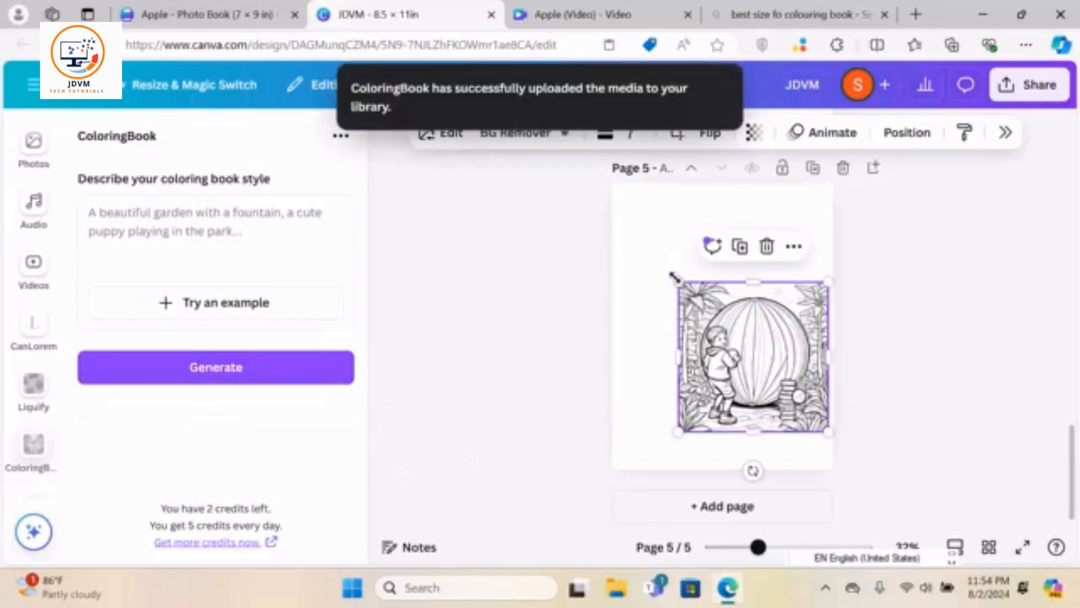
left_click_drag(677, 281, 614, 214)
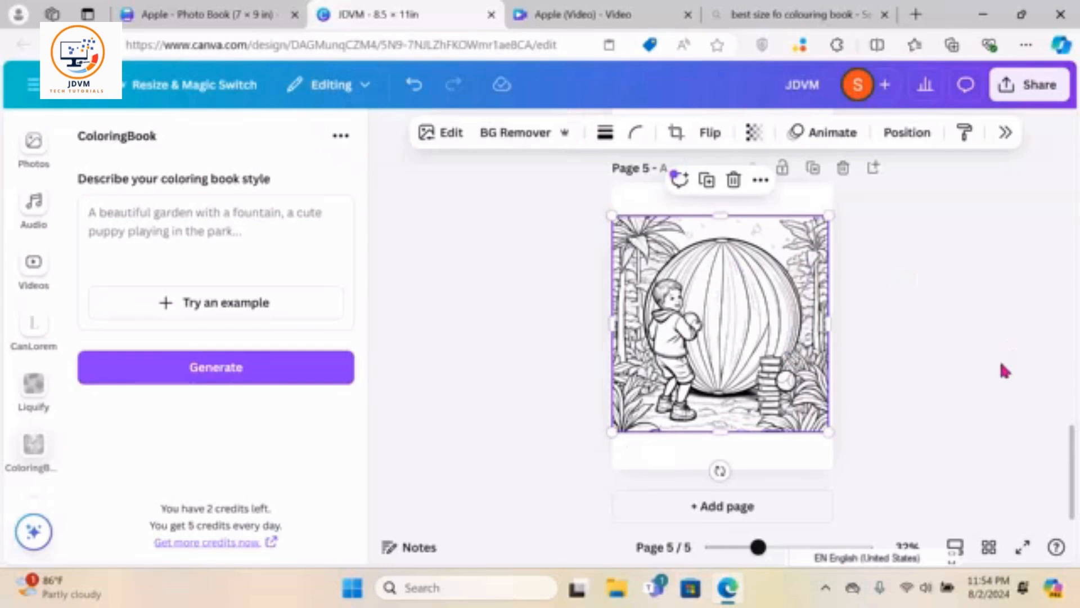
left_click_drag(1073, 450, 1077, 140)
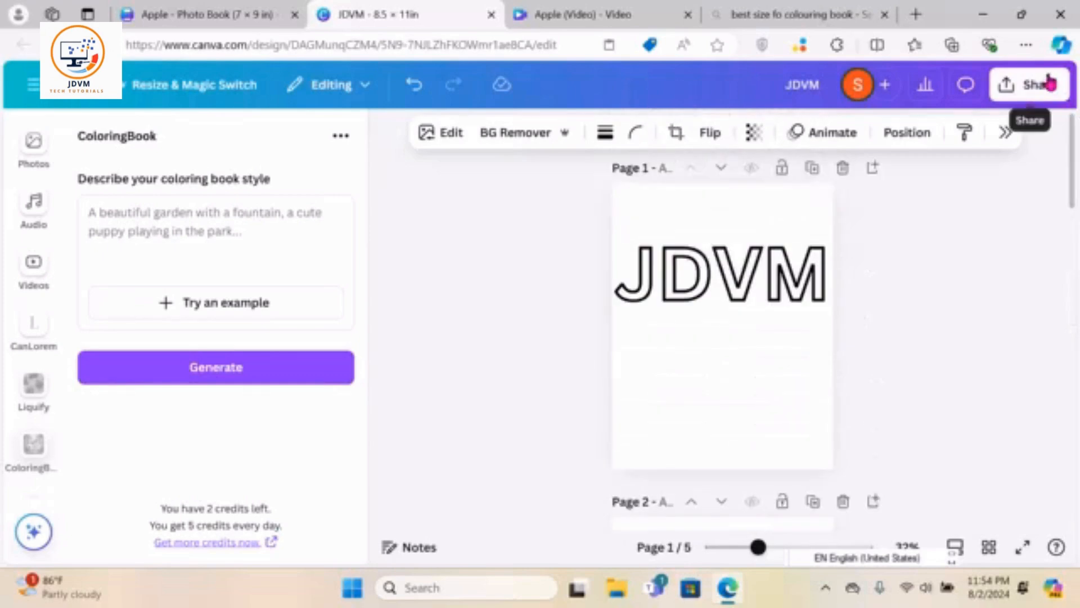
left_click(1039, 90)
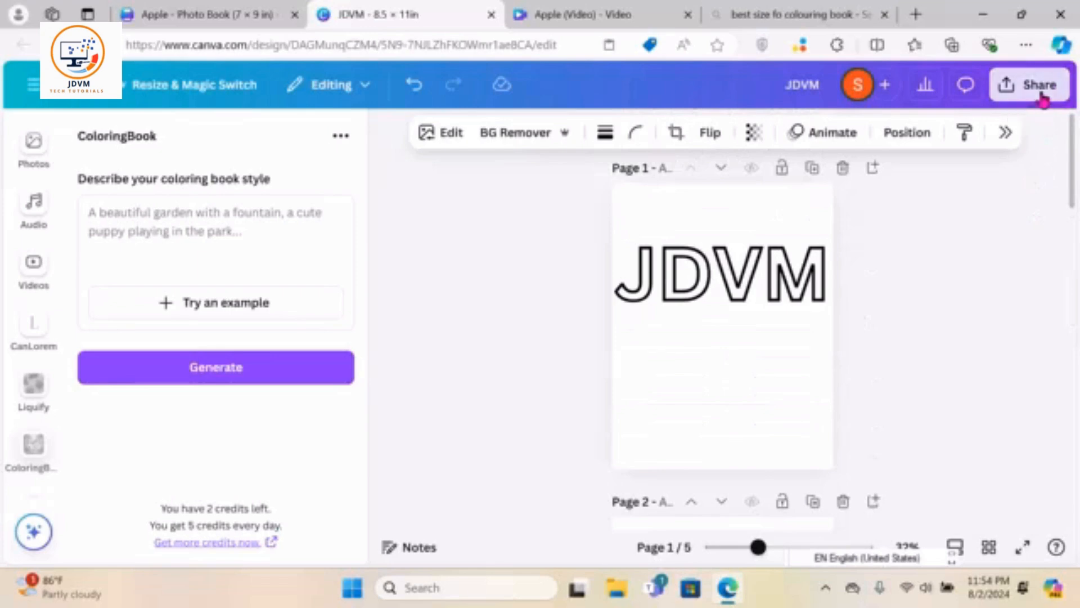
left_click_drag(1069, 141, 1068, 267)
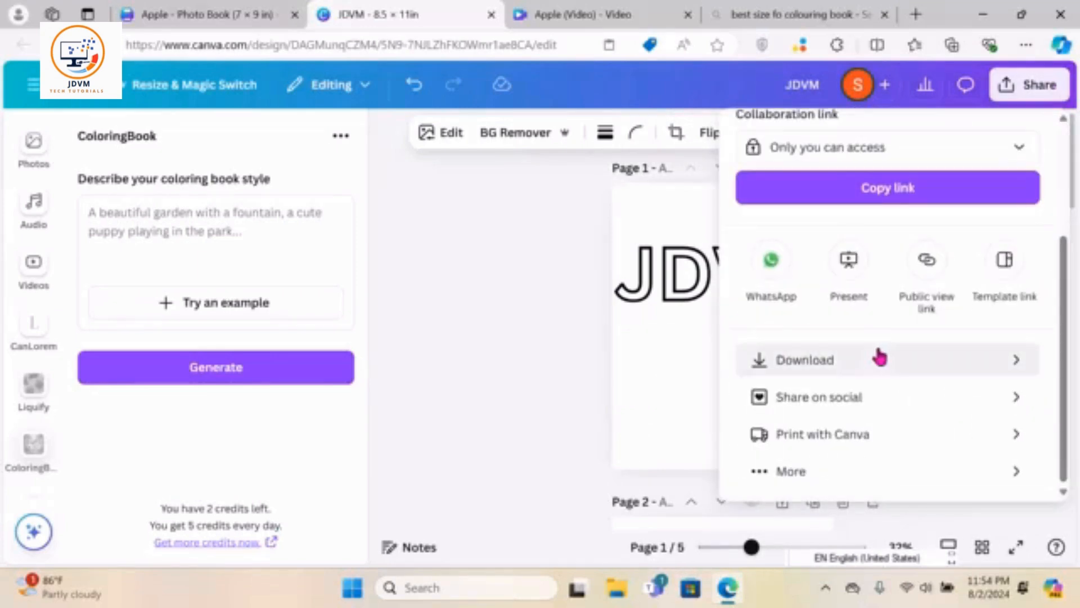
left_click(895, 365)
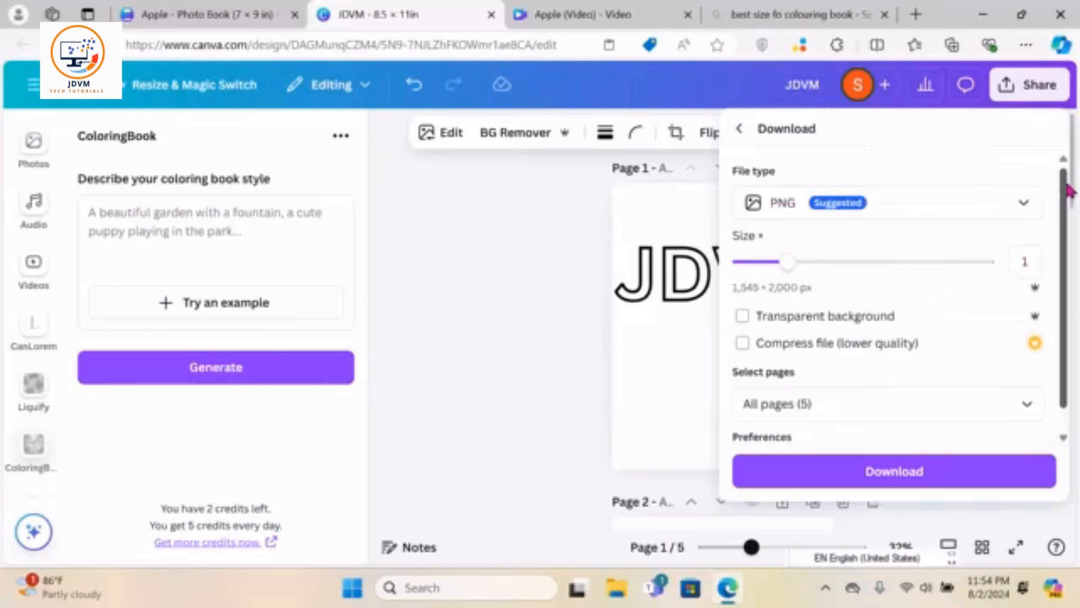
left_click_drag(1067, 186, 1071, 151)
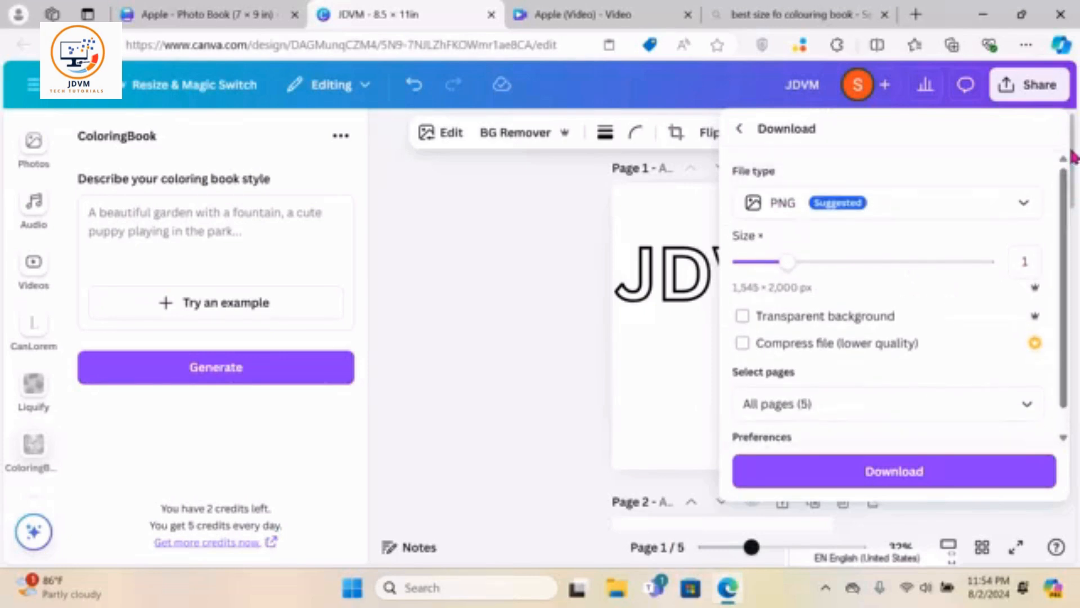
left_click(1029, 207)
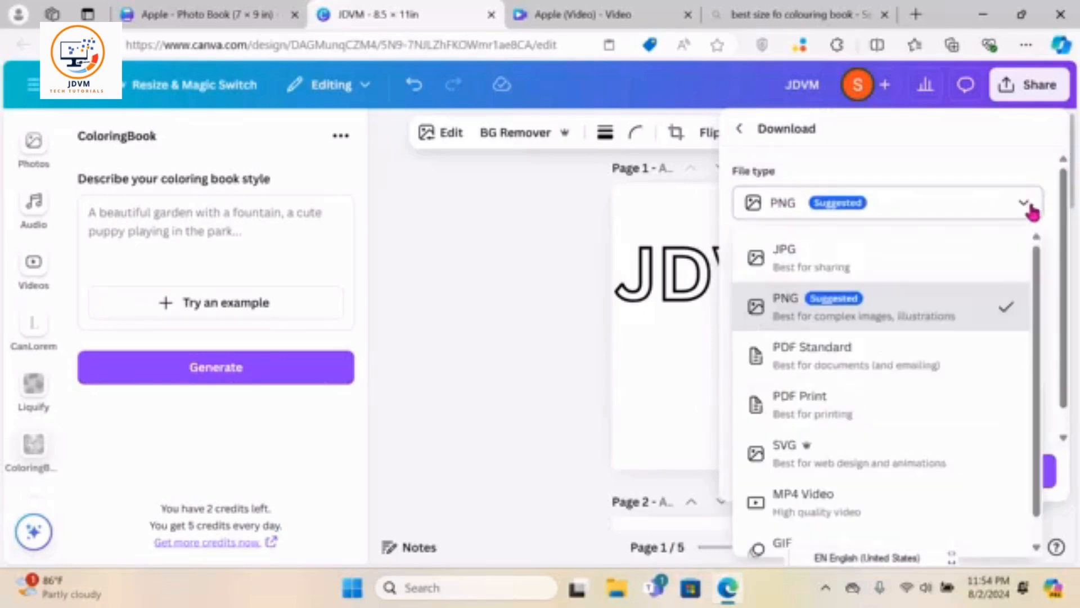
left_click_drag(1036, 267, 1037, 298)
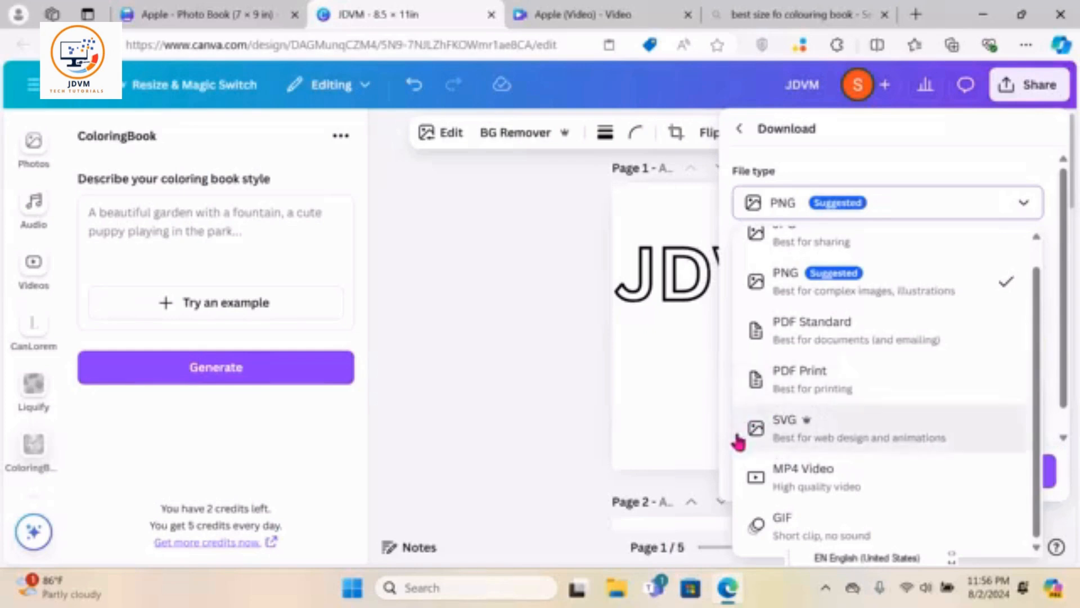
left_click(829, 387)
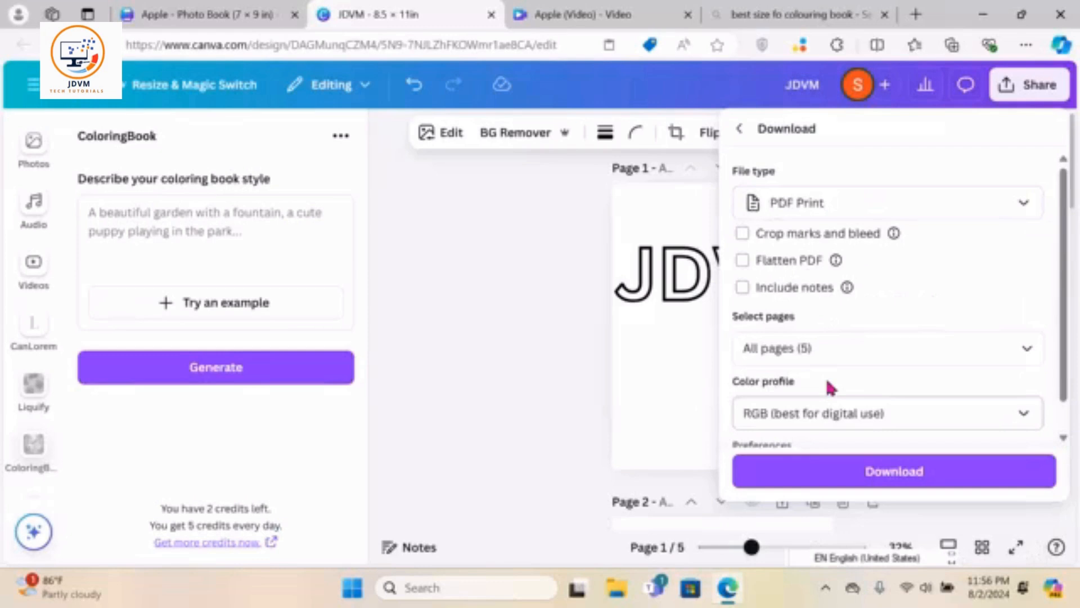
left_click(1071, 256)
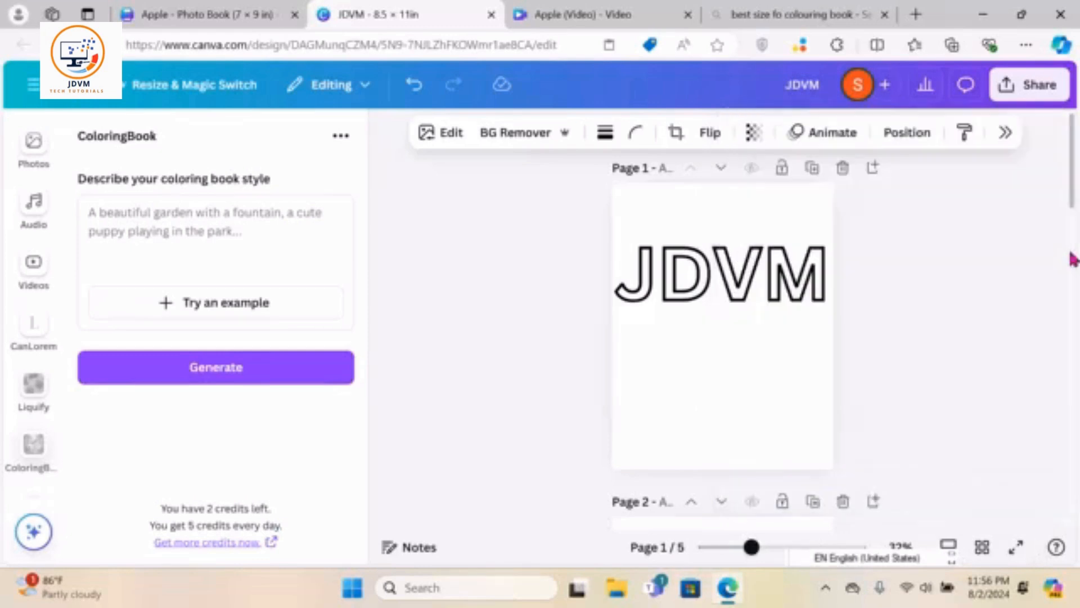
Set the design's download file type to PDF Print and include crop marks and bleed
left_click(1041, 93)
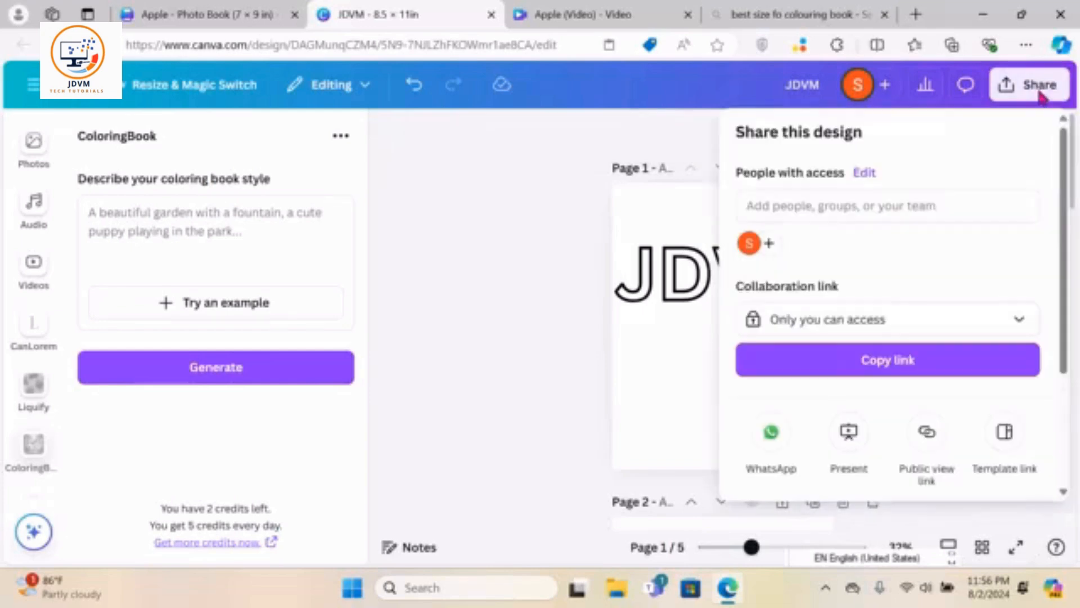
left_click_drag(1065, 149, 1070, 338)
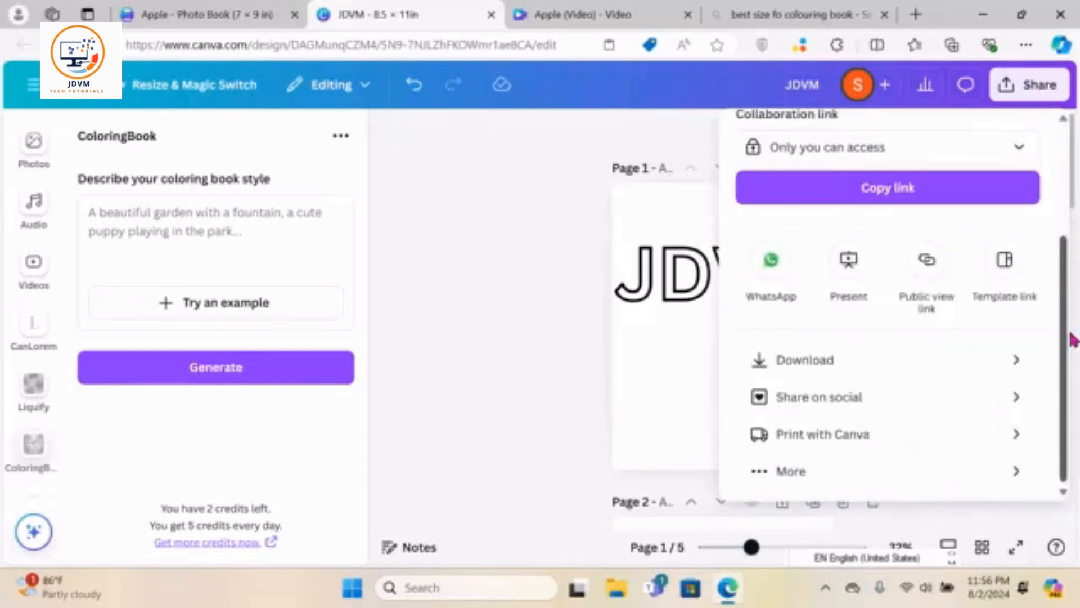
left_click(933, 367)
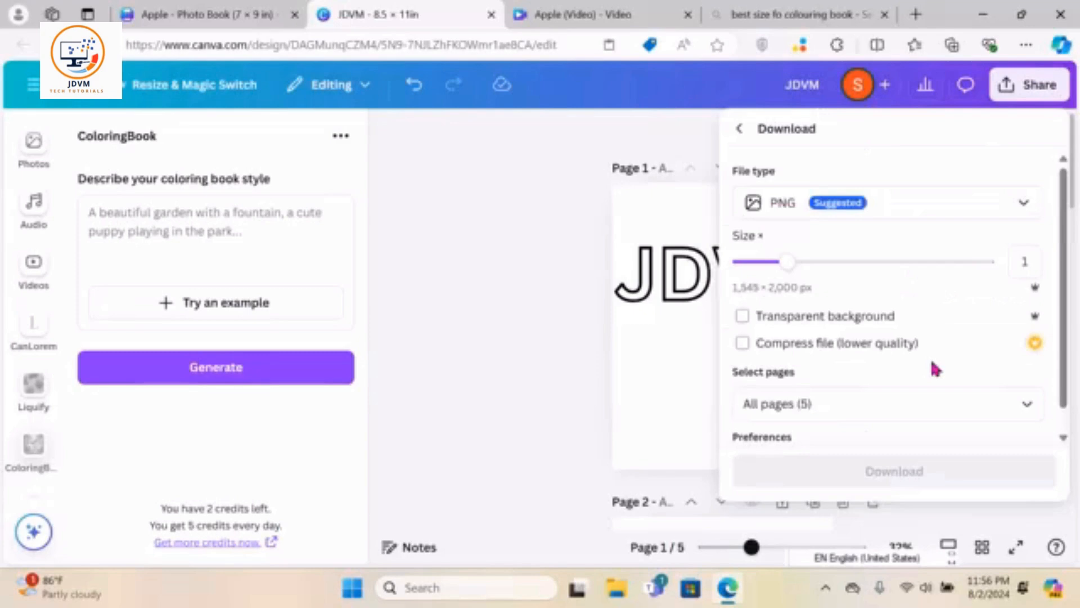
left_click_drag(1071, 262, 1071, 408)
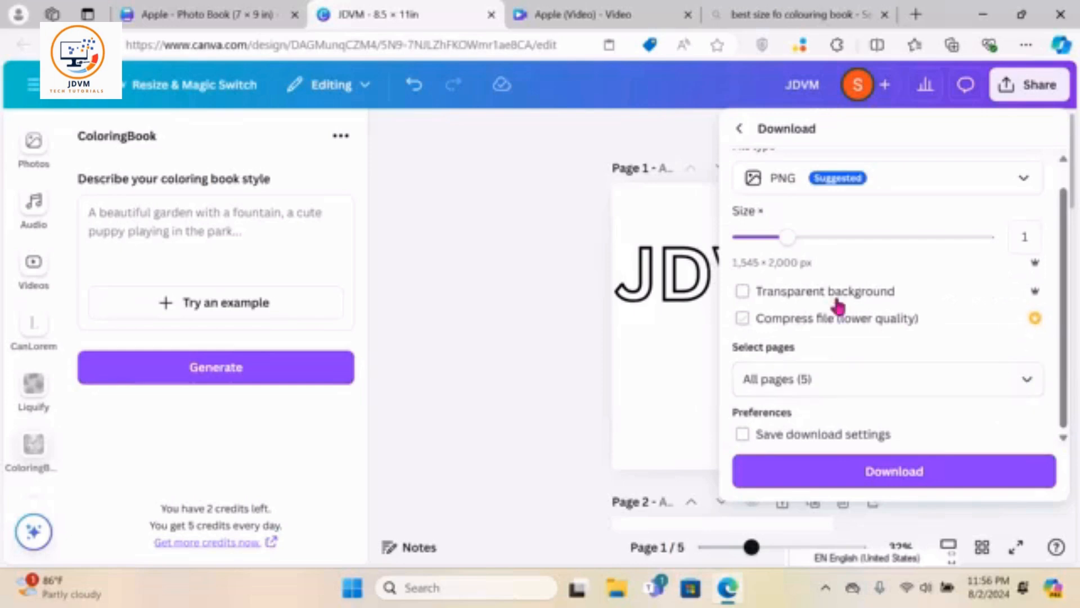
left_click(745, 296)
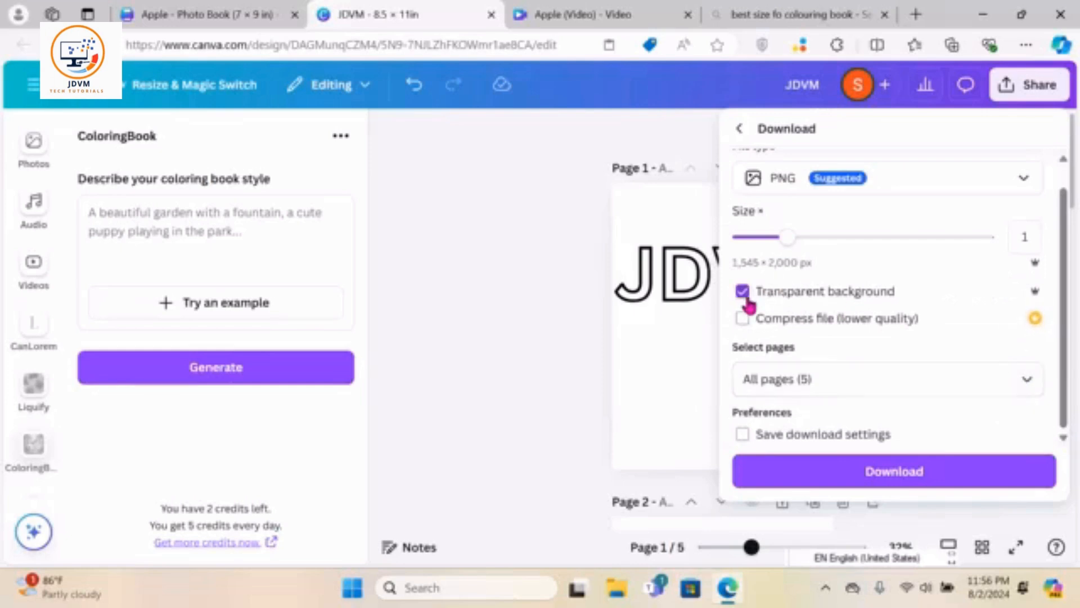
left_click(964, 179)
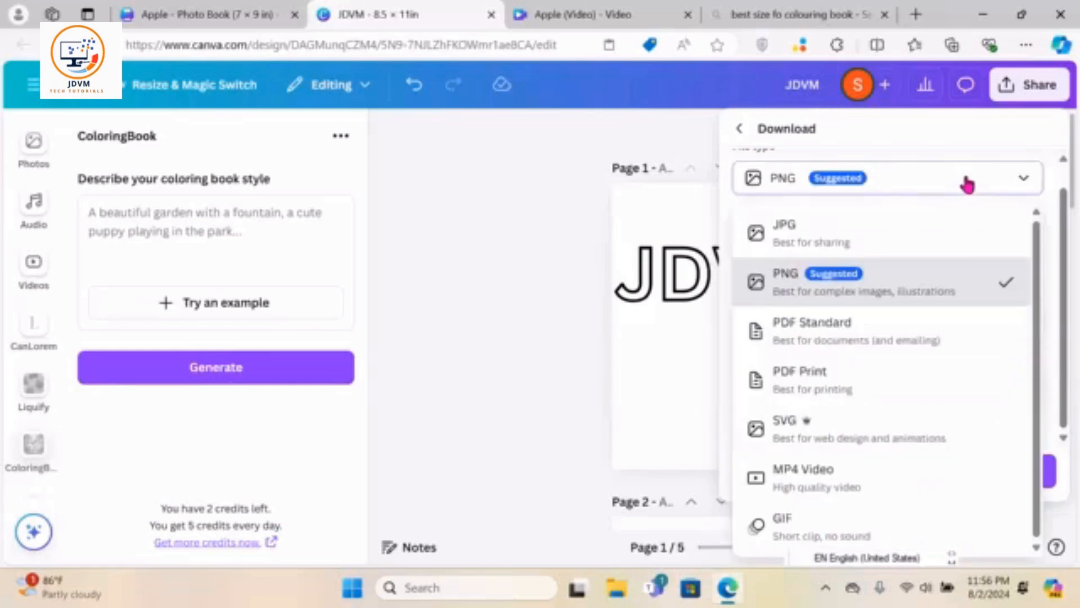
left_click(848, 383)
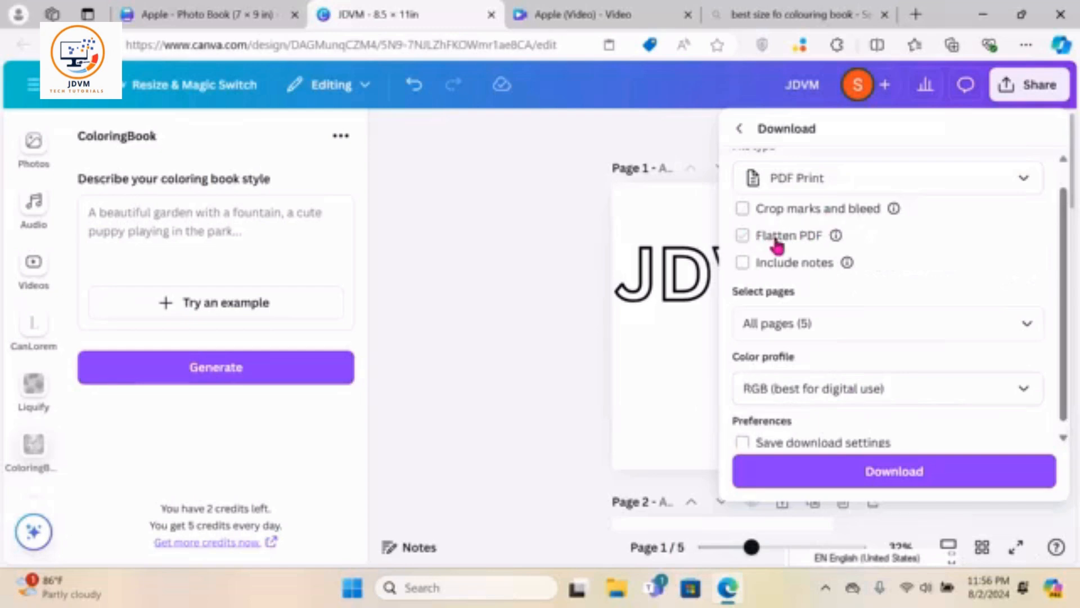
left_click(743, 209)
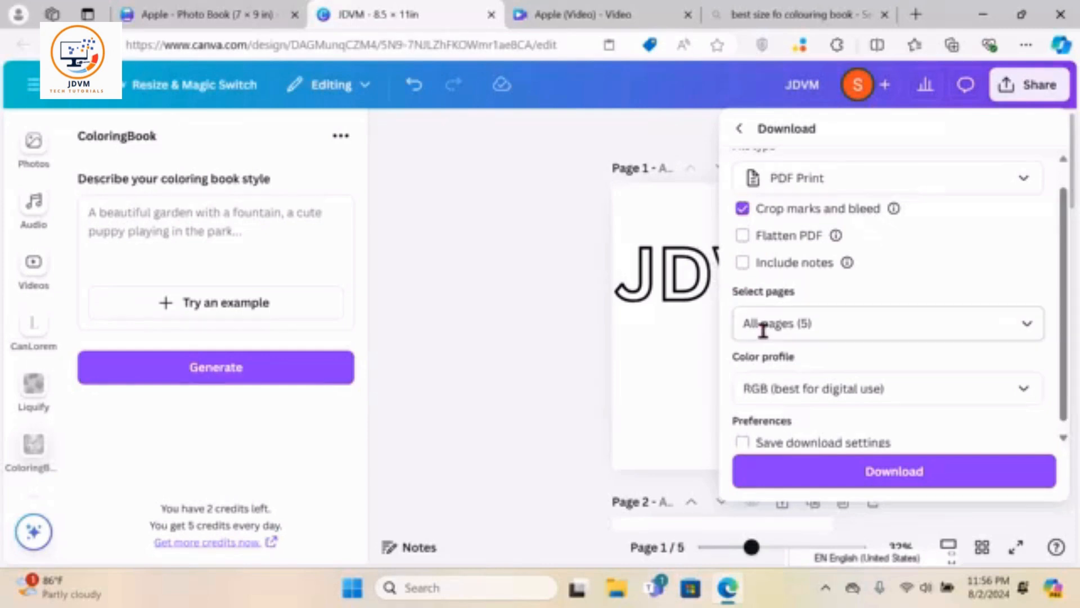
Set the color profile to CMYK (best for professional printing) and download all pages as a PDF
scroll(1065, 241, "down", 1)
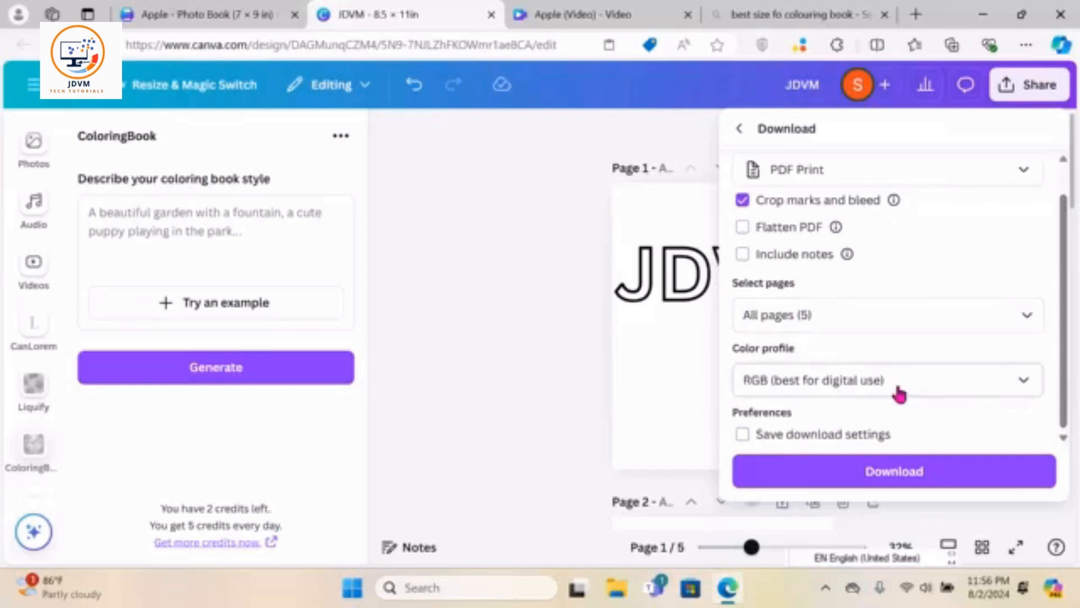
left_click(1025, 387)
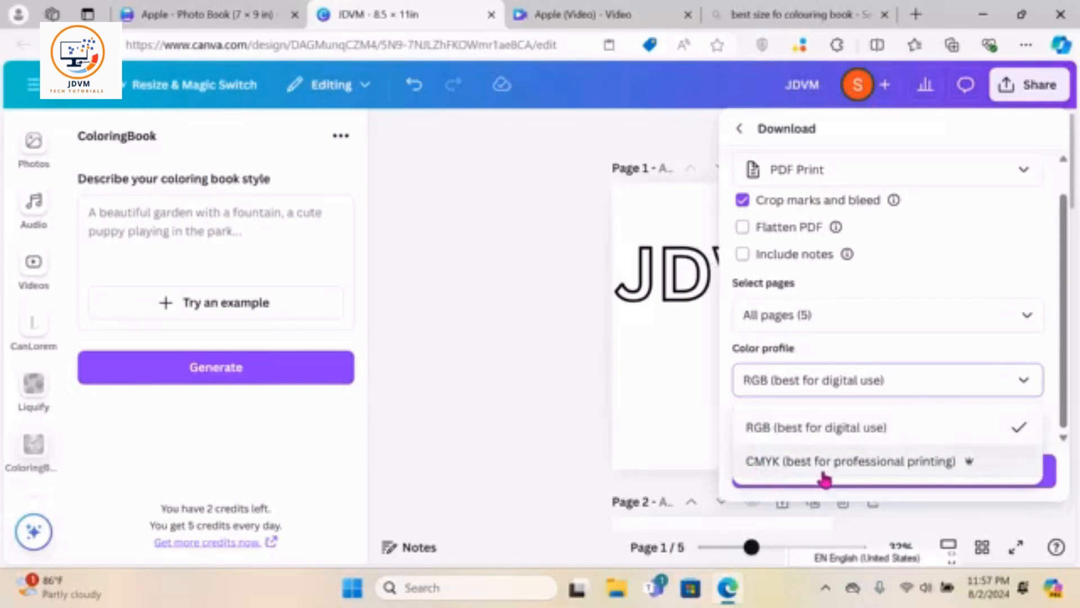
left_click(897, 474)
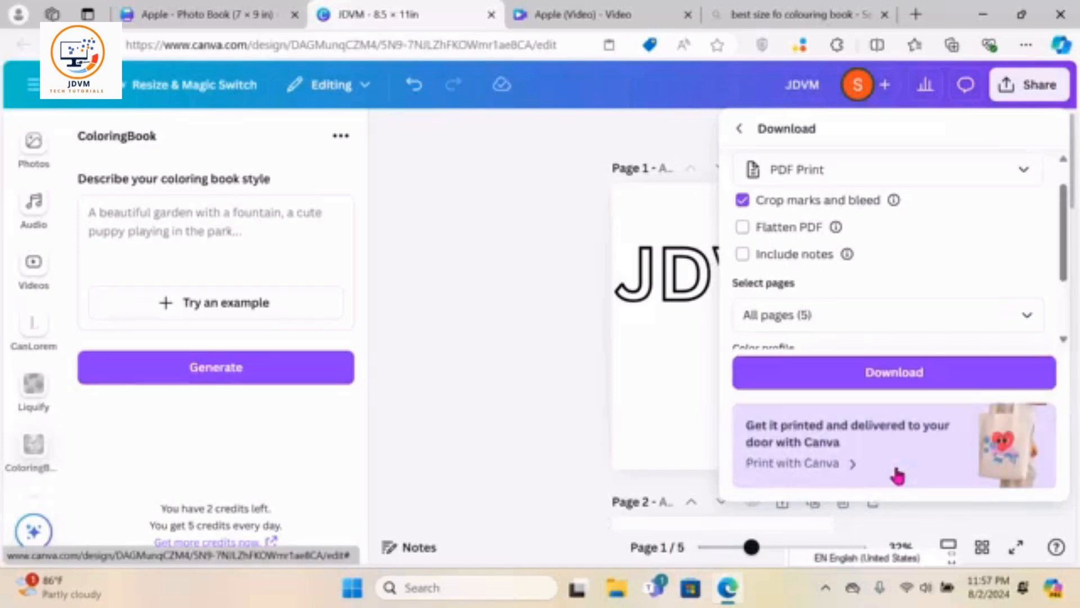
left_click_drag(1063, 262, 1077, 314)
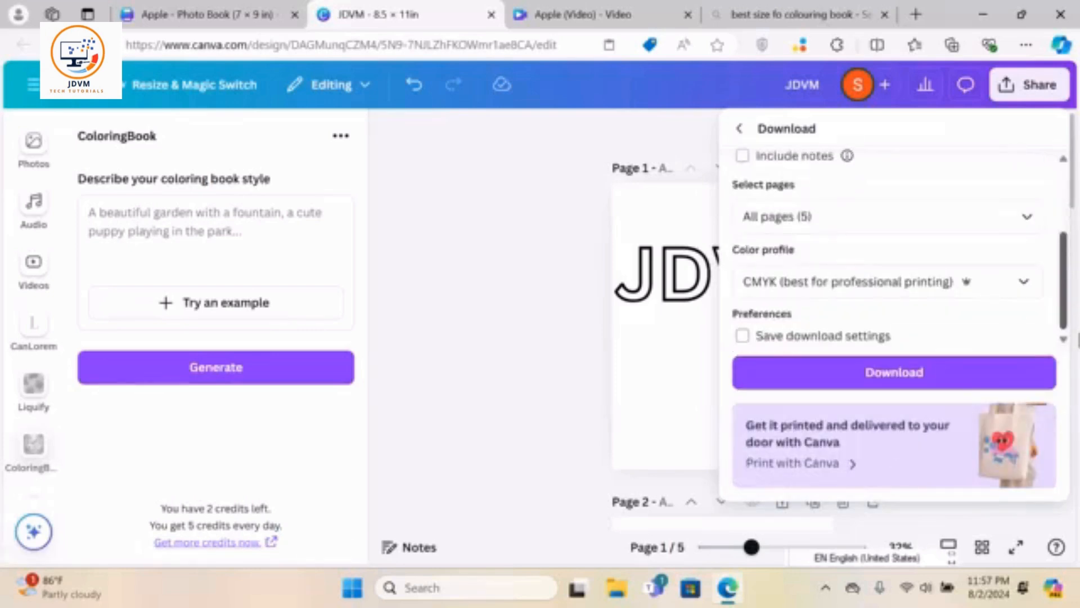
left_click(893, 377)
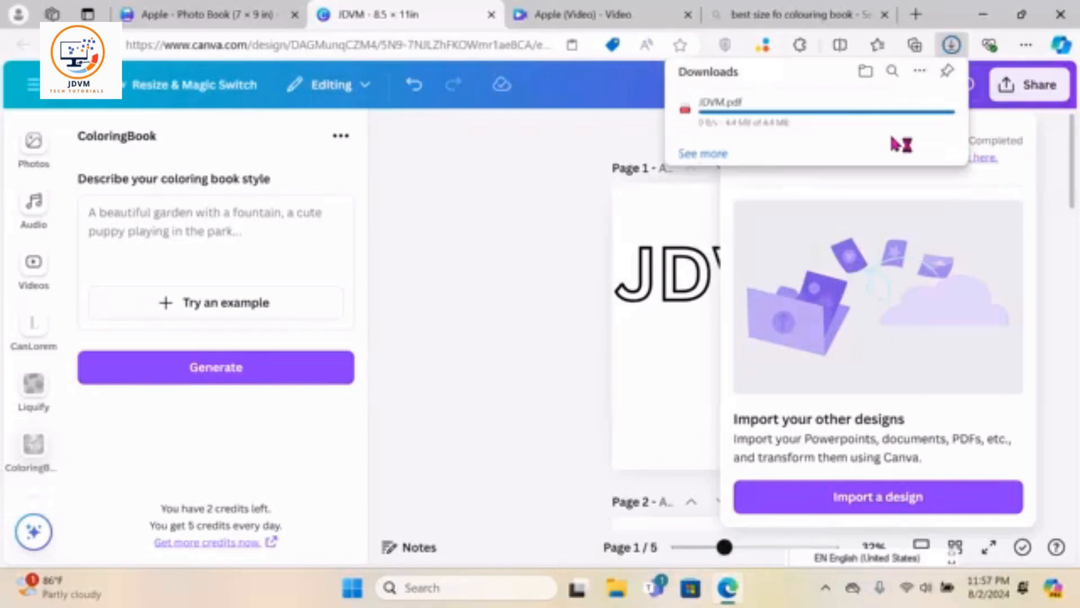
Open the downloaded JDVM.pdf and look through its pages to check the exported coloring book
left_click(719, 129)
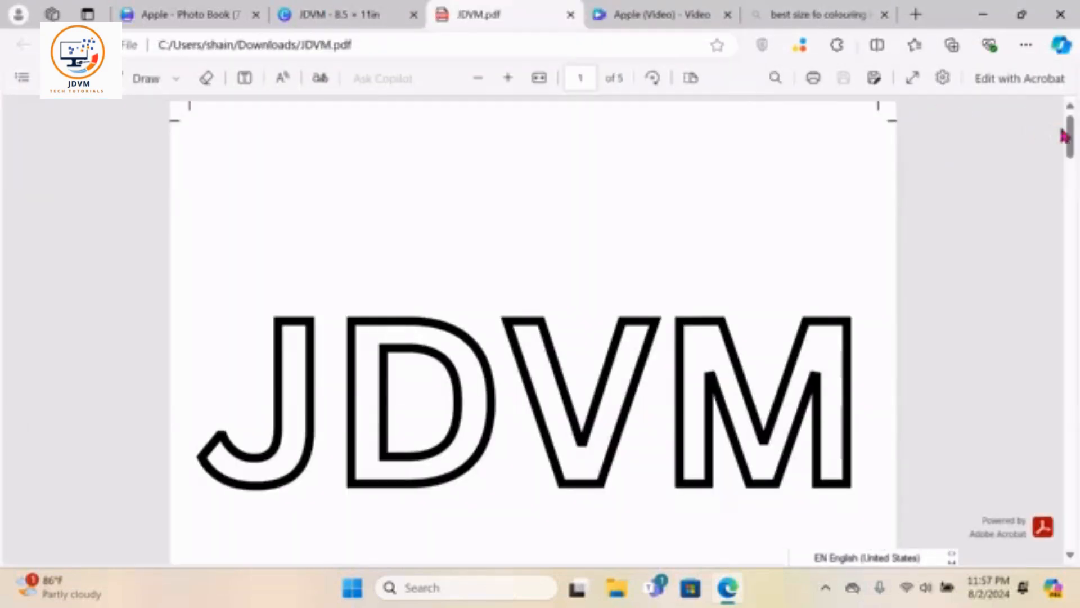
left_click_drag(1069, 133, 1076, 383)
scroll(533, 327, "down", 15)
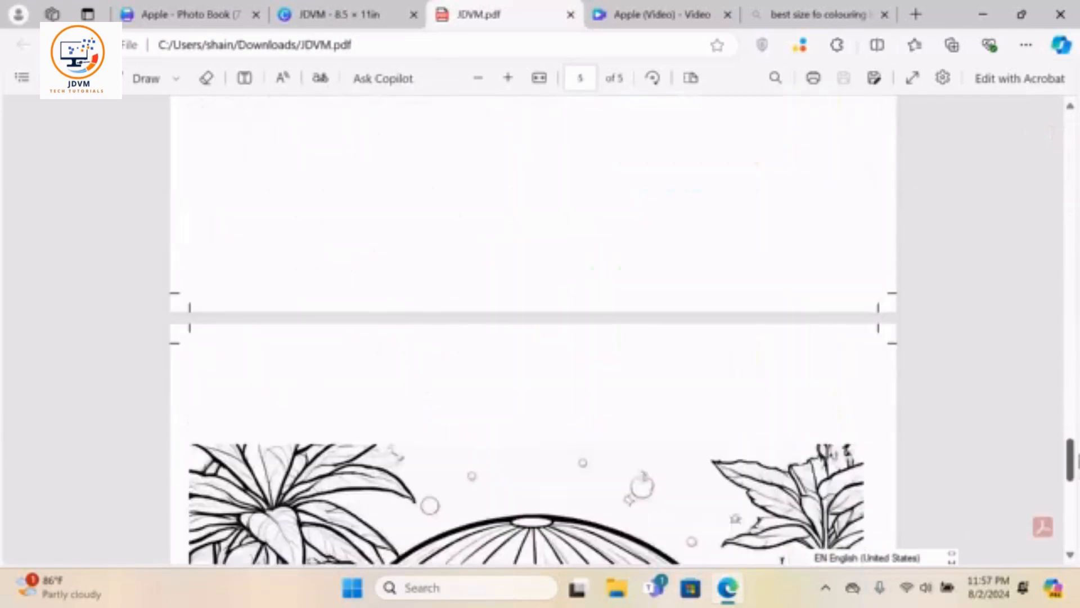
scroll(533, 326, "up", 20)
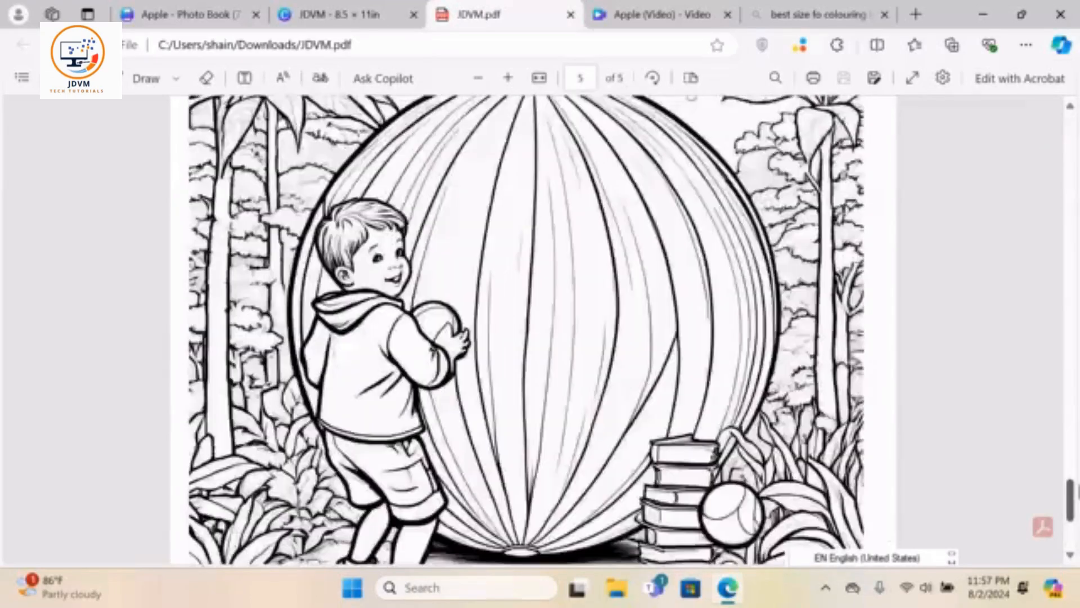
scroll(534, 326, "up", 20)
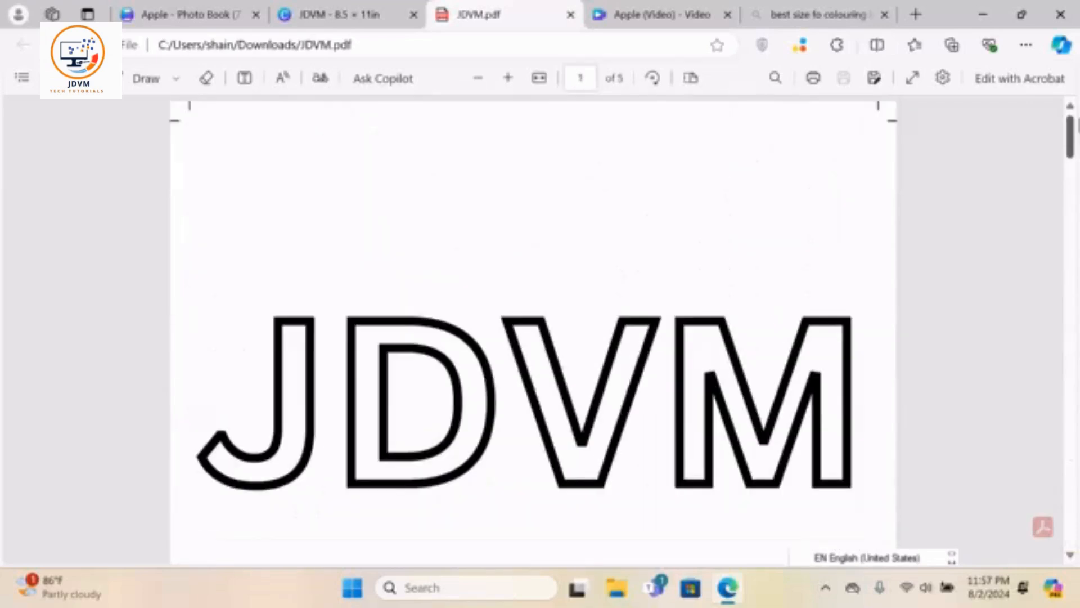
scroll(534, 332, "down", 10)
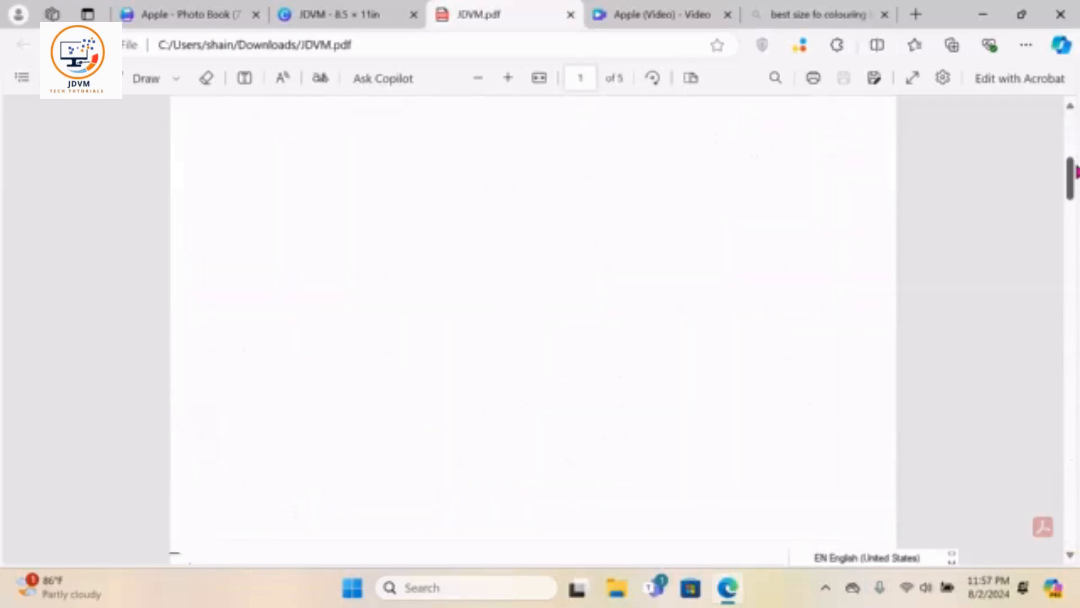
scroll(533, 332, "down", 10)
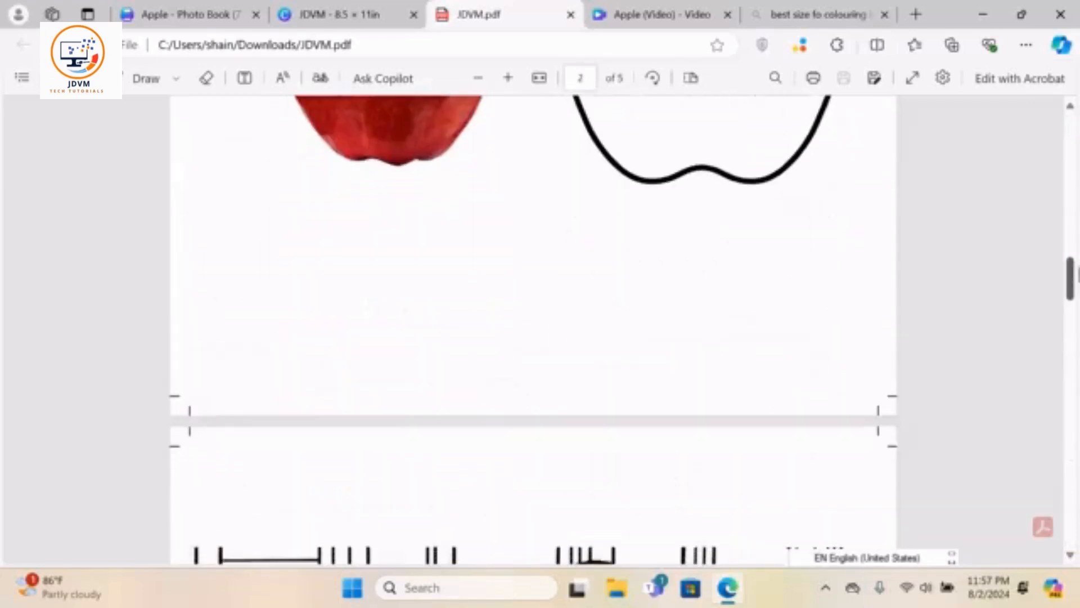
scroll(533, 332, "down", 10)
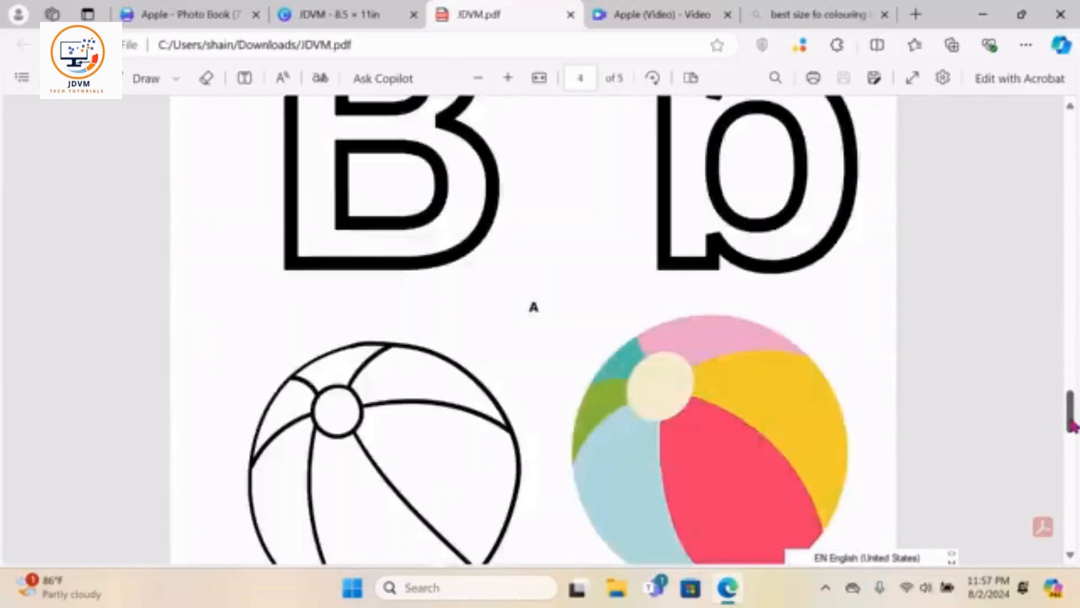
scroll(533, 332, "up", 20)
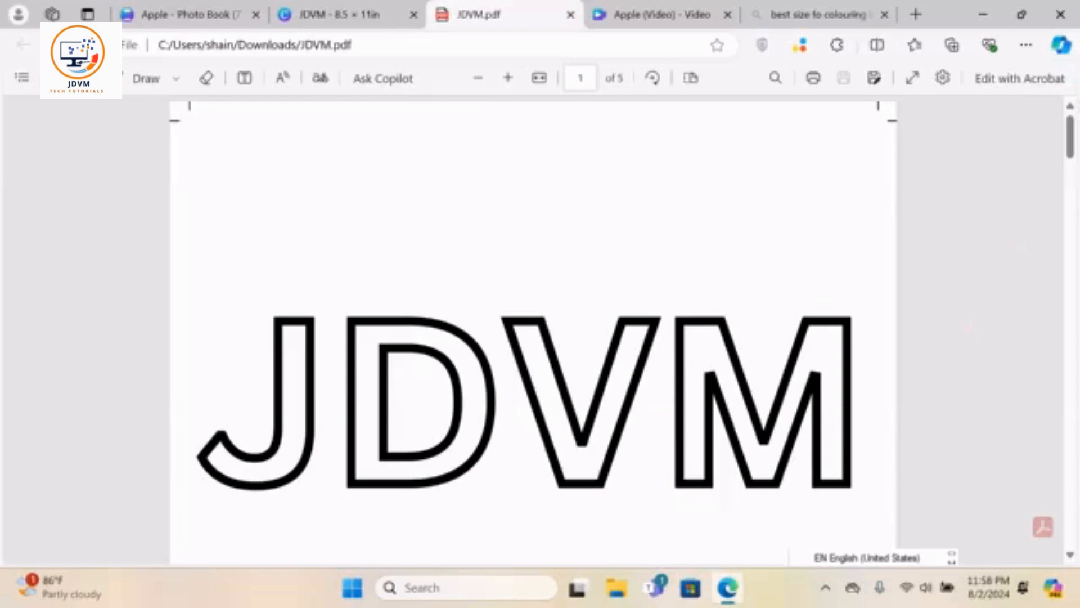
left_click(825, 587)
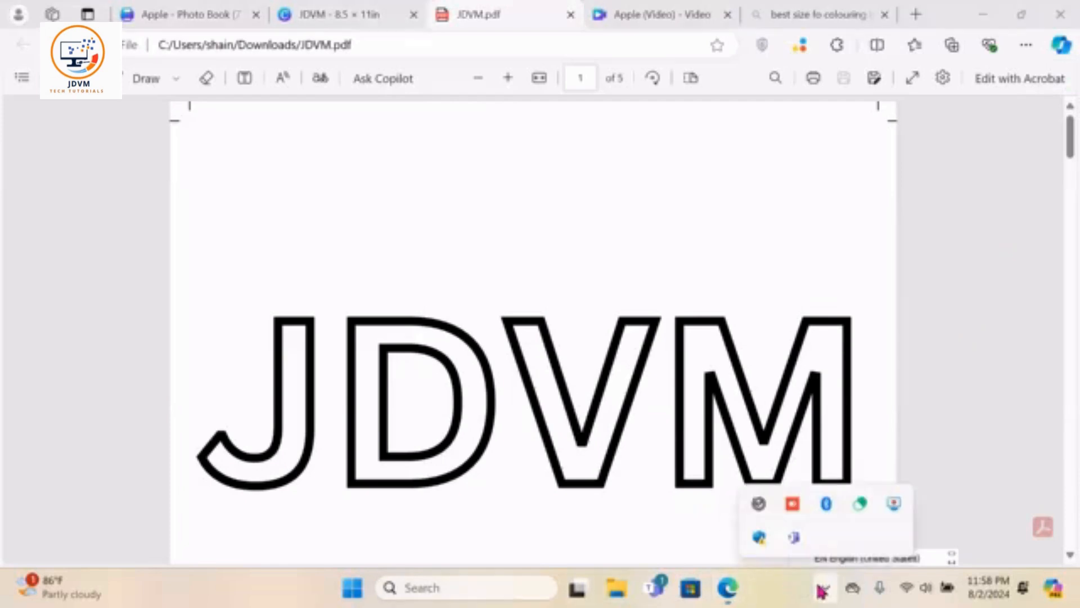
right_click(895, 504)
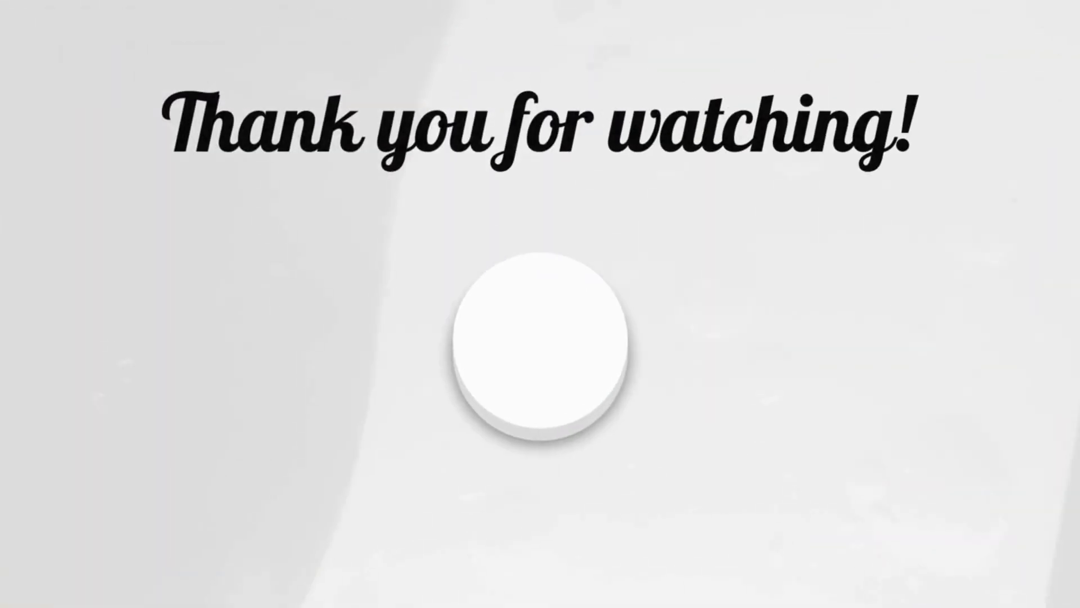